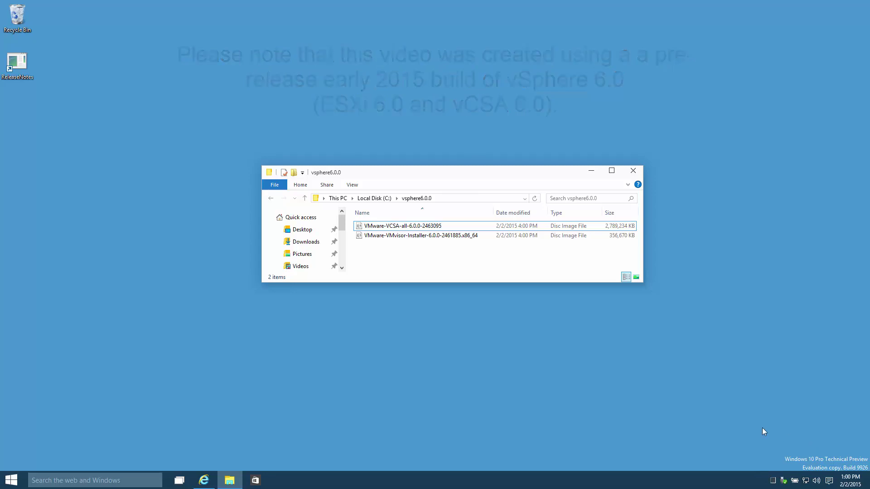
Step: Show file name extensions in vsphere6.0.0 so both ISOs appear, then return to the TinkerTry Rufus article
click(482, 236)
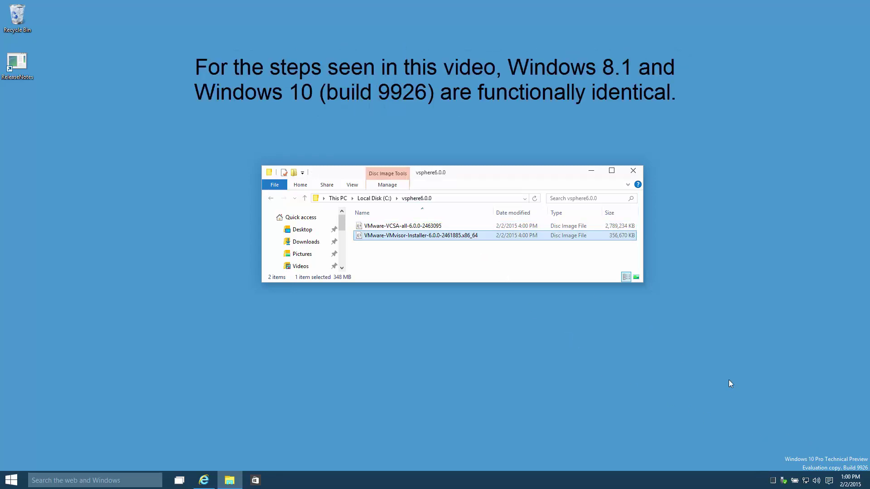
click(347, 183)
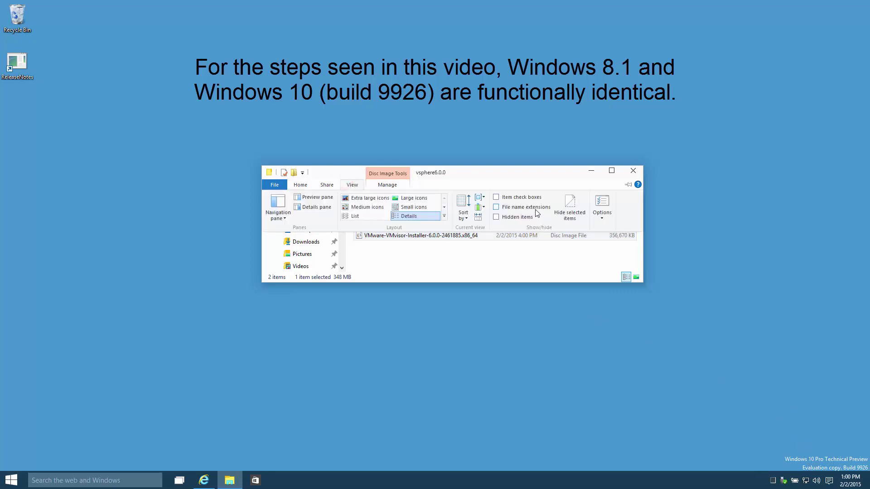
click(525, 208)
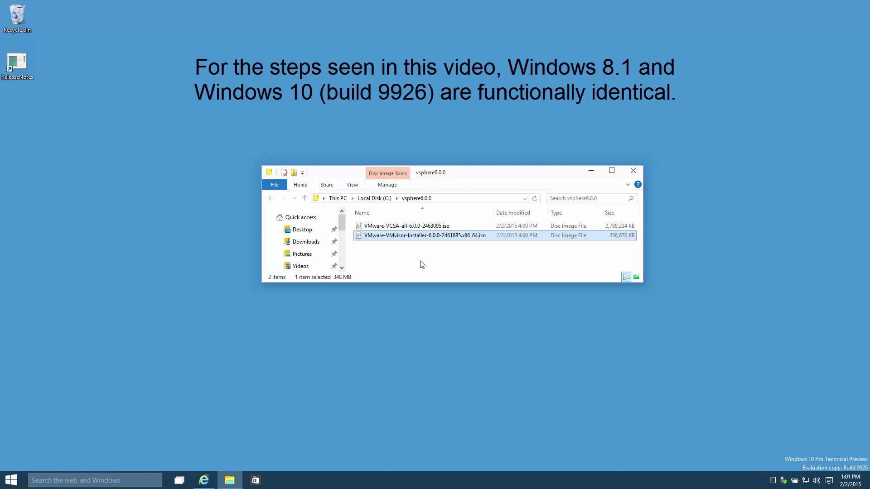
click(204, 480)
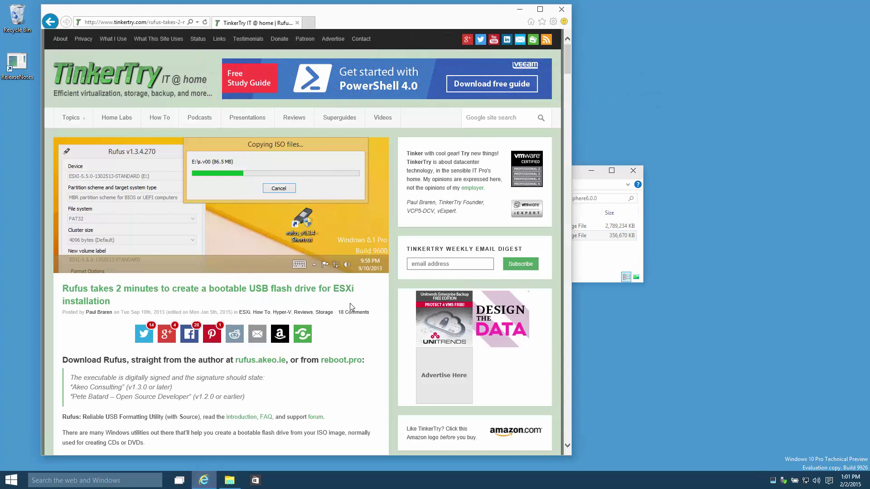
Step: Save rufus-1.4.12.exe from reboot.pro into the vsphere6.0.0 folder, then close Internet Explorer
click(332, 366)
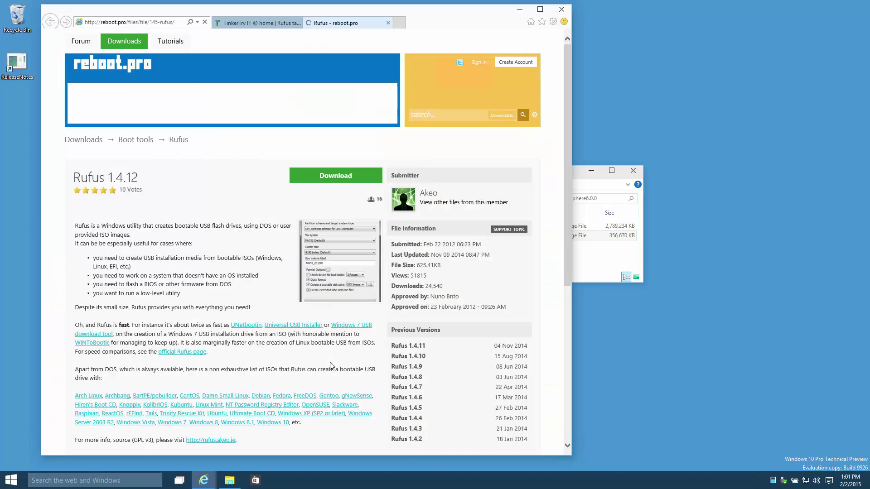
click(355, 181)
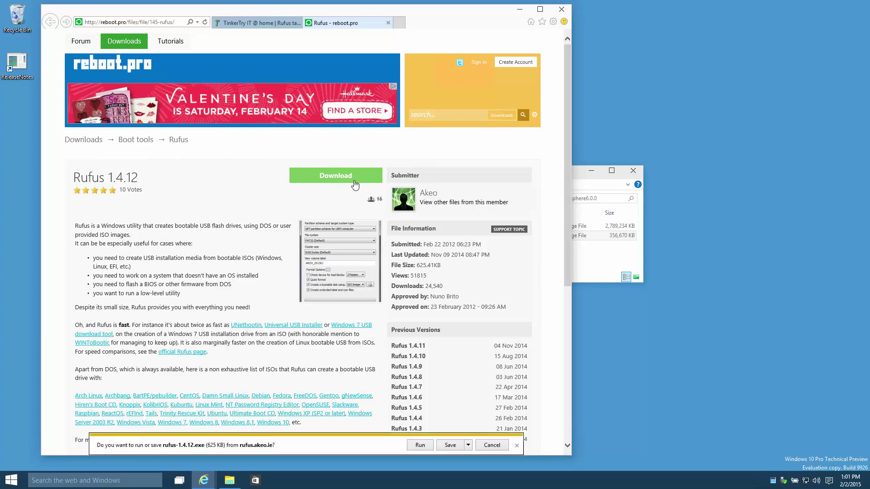
click(469, 445)
click(519, 433)
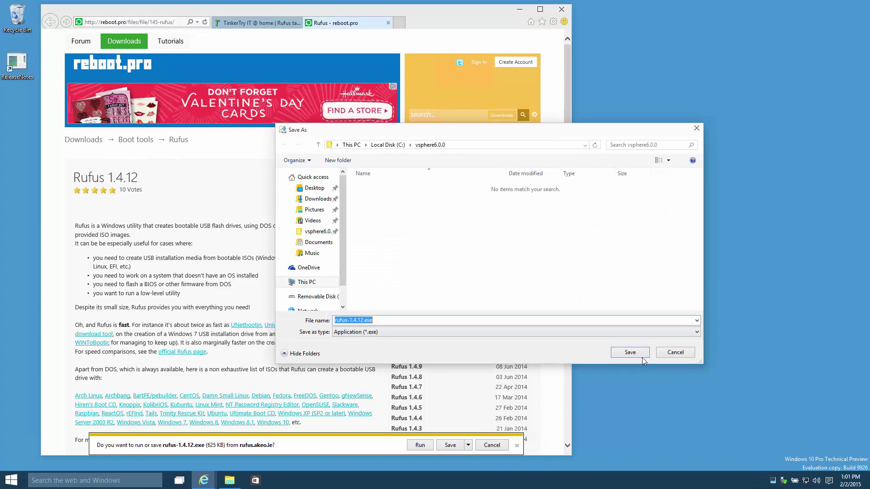
click(642, 358)
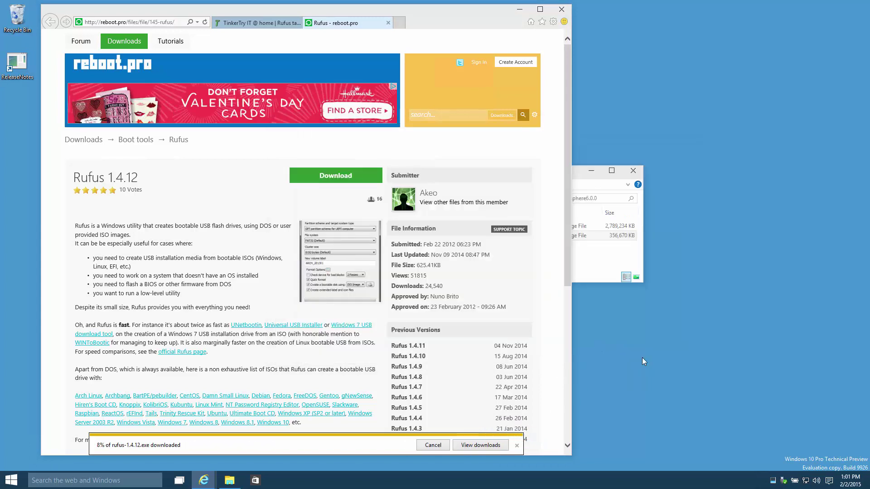
click(562, 10)
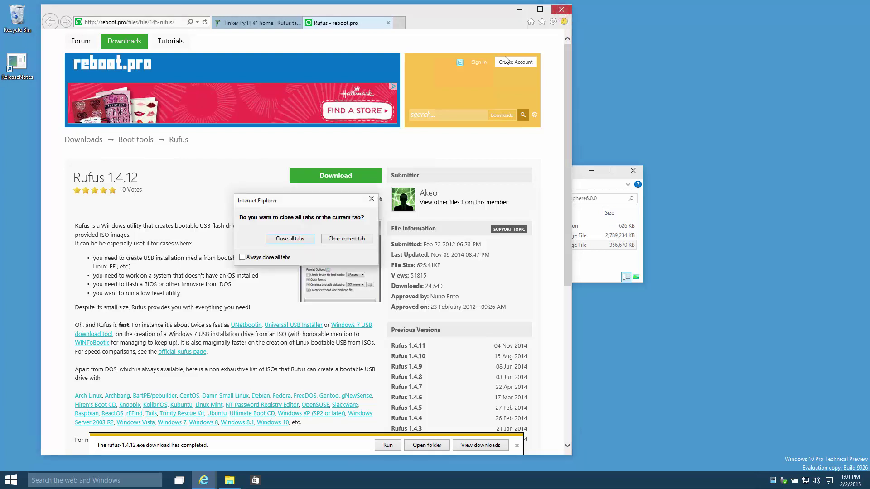
click(290, 238)
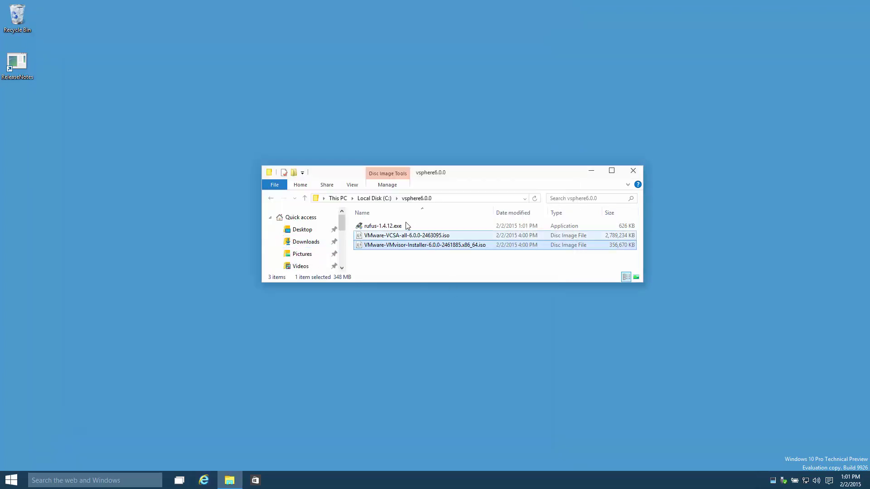
Step: Launch rufus-1.4.12.exe with administrator approval and minimise File Explorer behind it
click(406, 227)
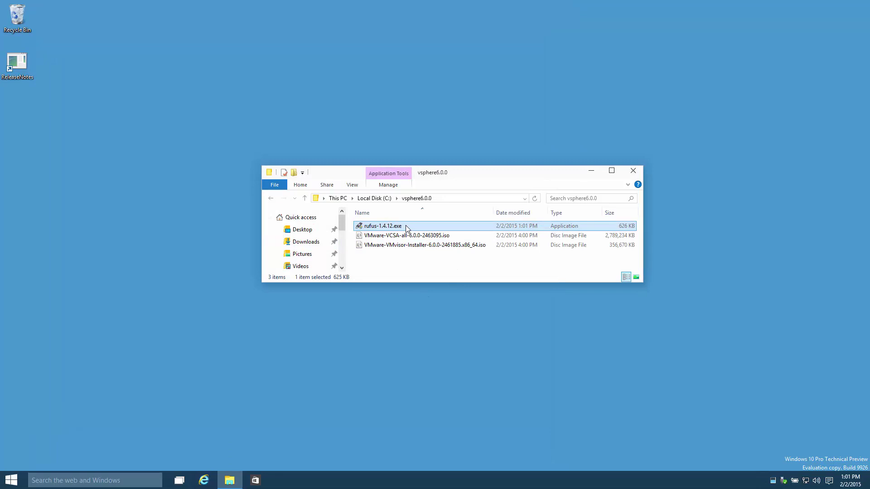
double_click(405, 226)
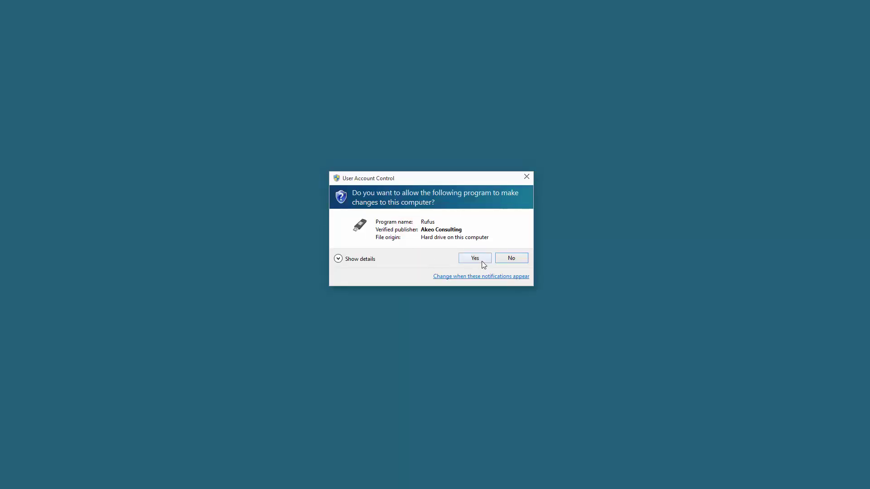
click(482, 260)
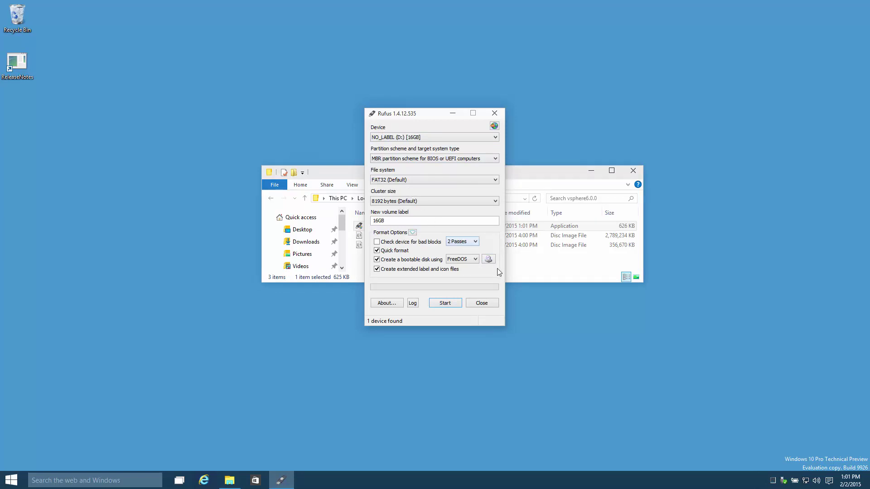
click(591, 172)
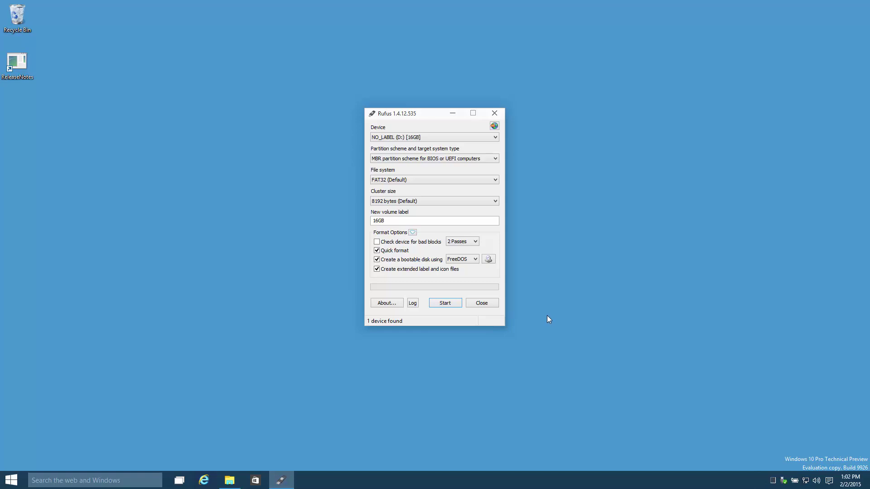
Step: Load the VMware-VMvisor-Installer ISO (ESXi-6.0.0-2461885-STANDARD) into Rufus and start writing
click(492, 260)
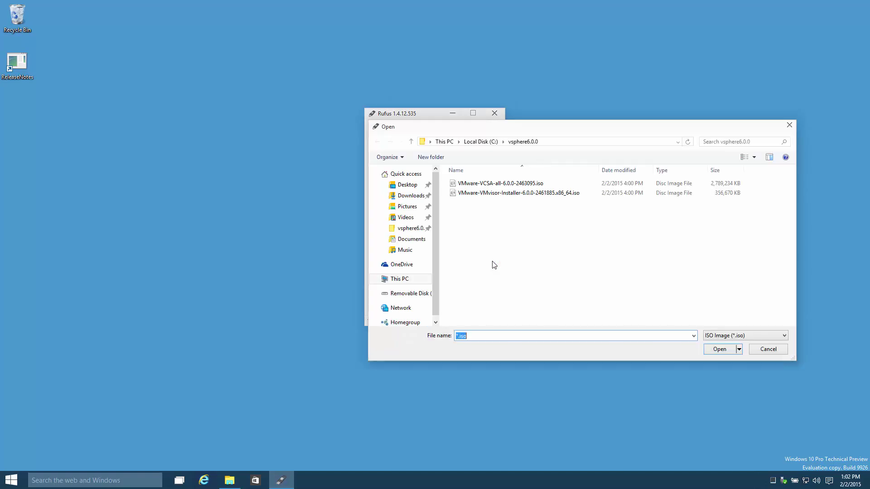
click(517, 196)
double_click(516, 195)
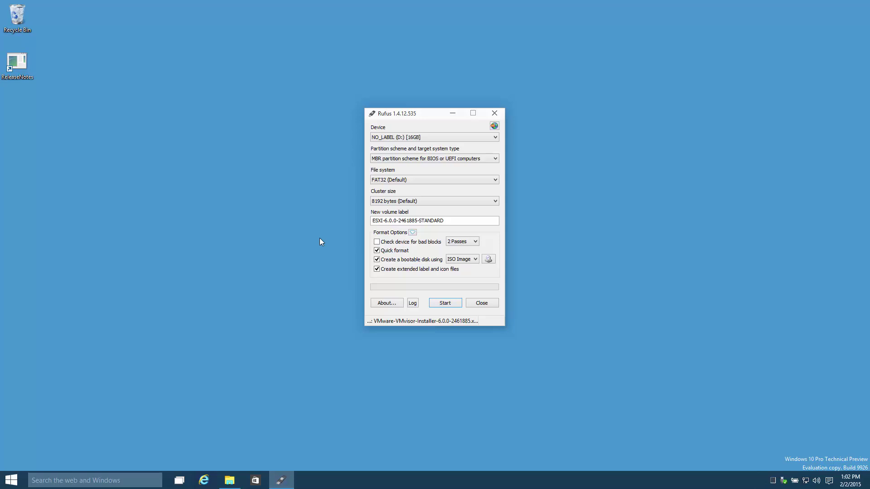
click(455, 306)
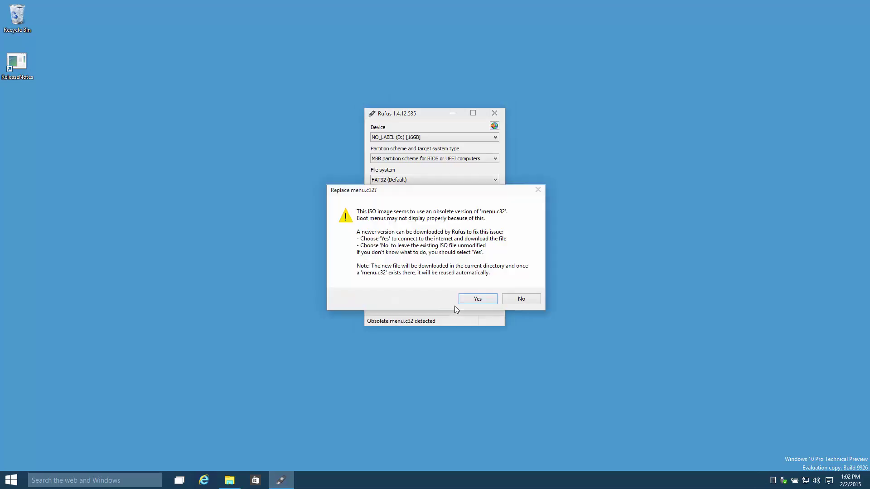
Step: Accept the newer menu.c32 download and the 16GB drive wipe, then close Rufus after writing
click(492, 303)
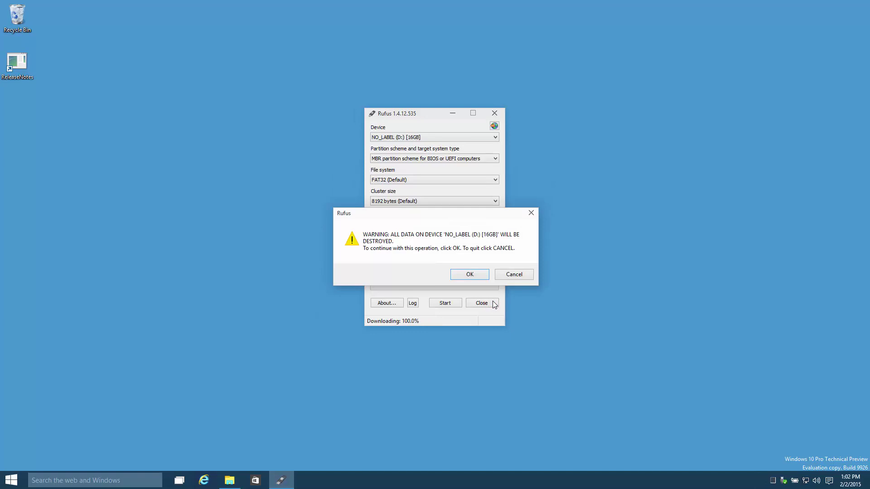
click(483, 278)
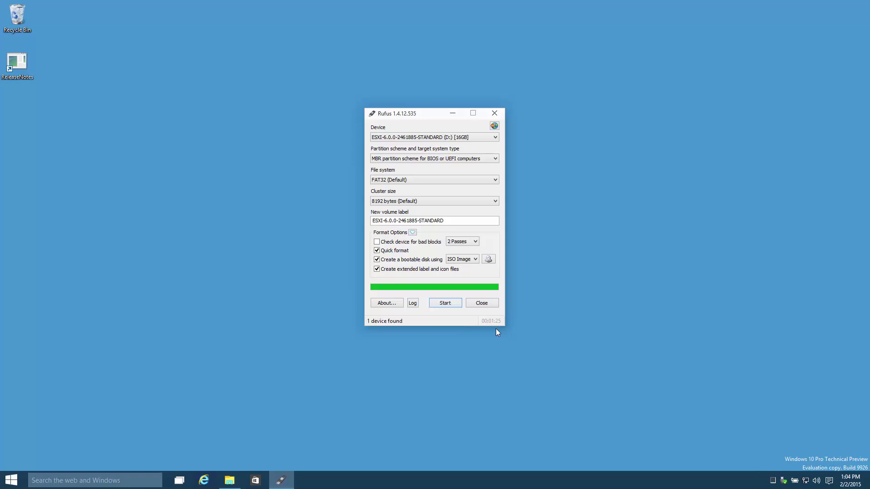
click(489, 306)
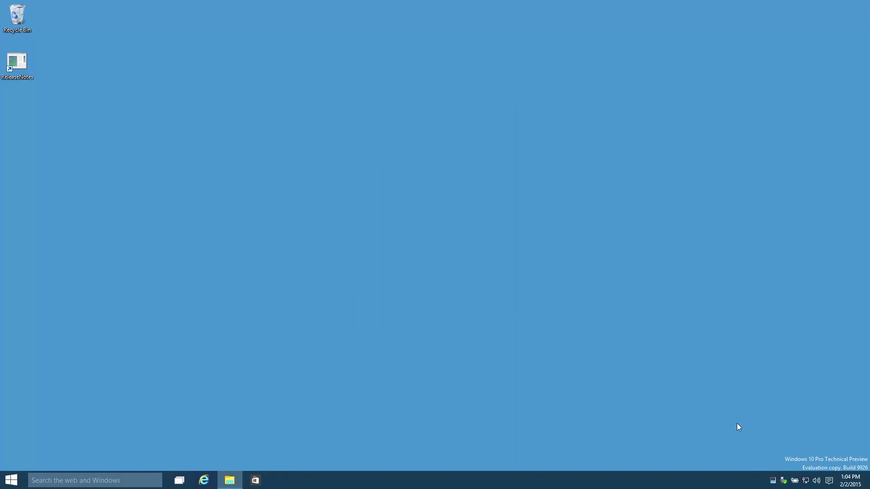
Step: Eject the v165w USB drive from the tray and launch Internet Explorer
click(784, 482)
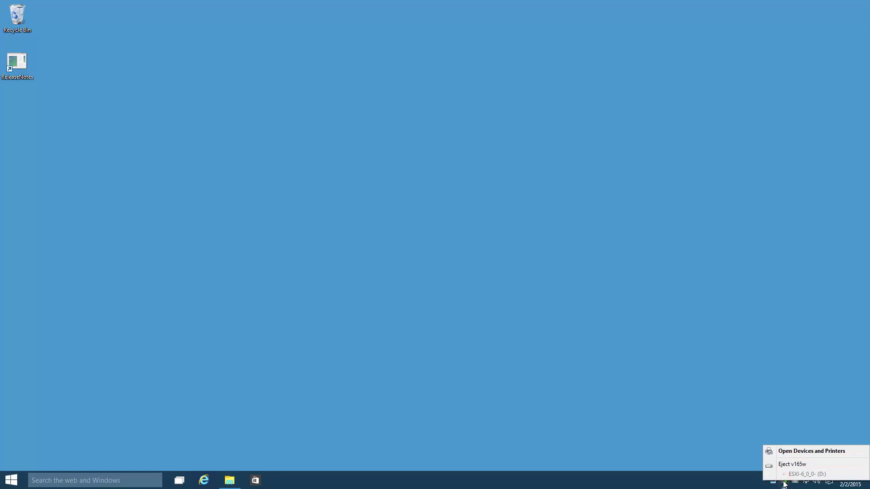
click(816, 465)
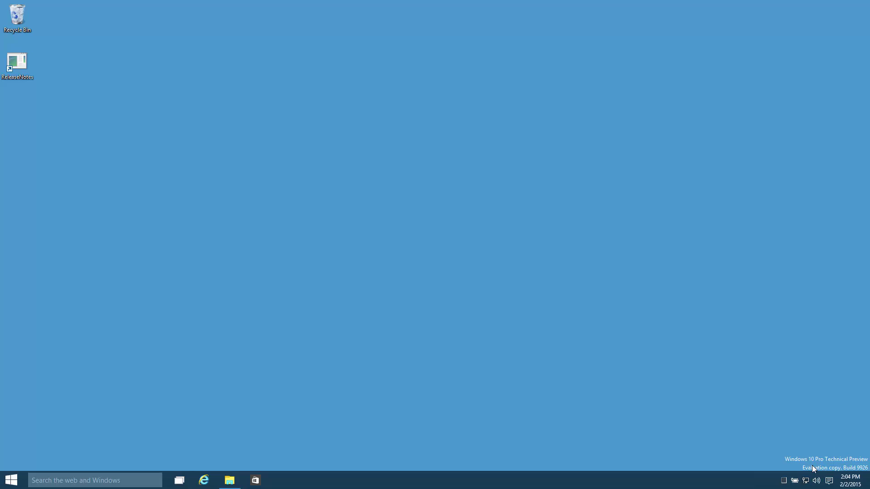
click(204, 481)
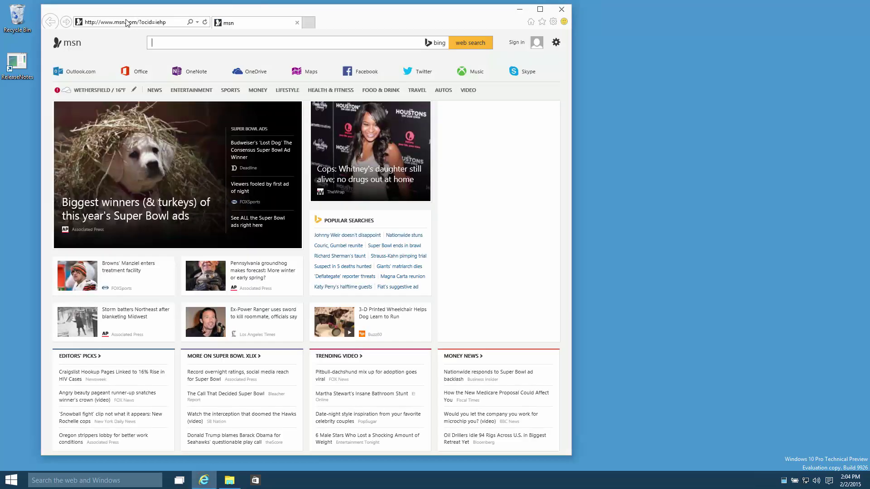
Step: Go to the Spider Duo at 10.10.1.99 and log in with the remembered login name
click(126, 21)
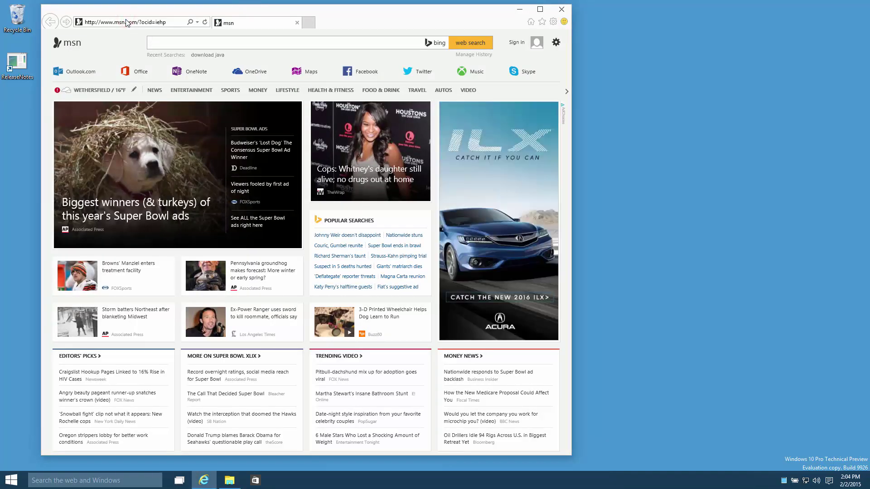
click(127, 20)
text(10.10.1.99/)
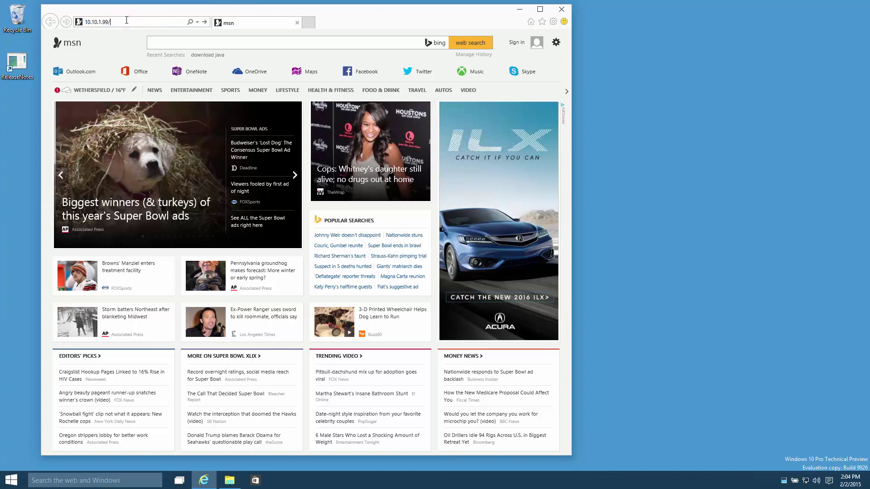
key(Return)
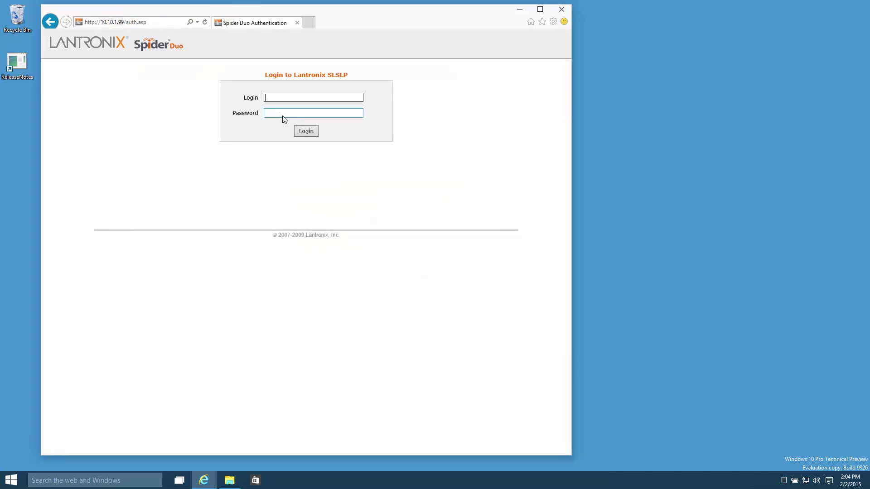
key(Down)
key(Return)
key(Return)
Step: Open the KVM console, accepting and running the Java application
click(327, 243)
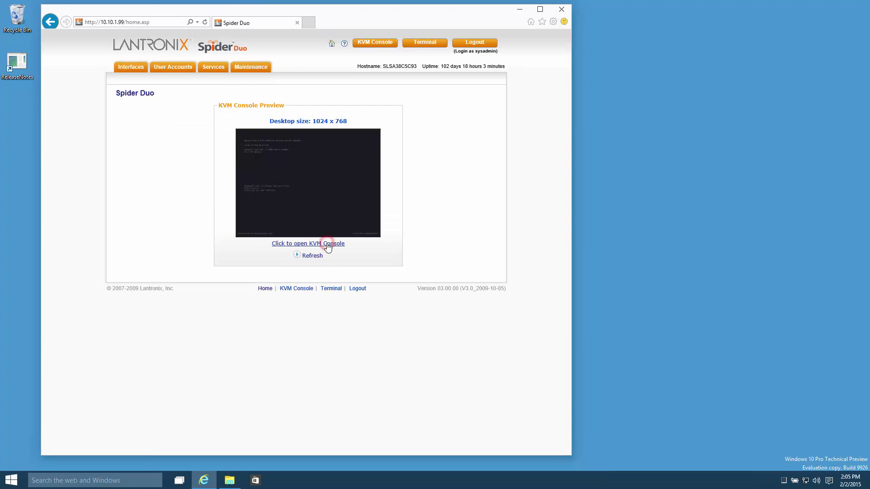
click(328, 245)
click(311, 243)
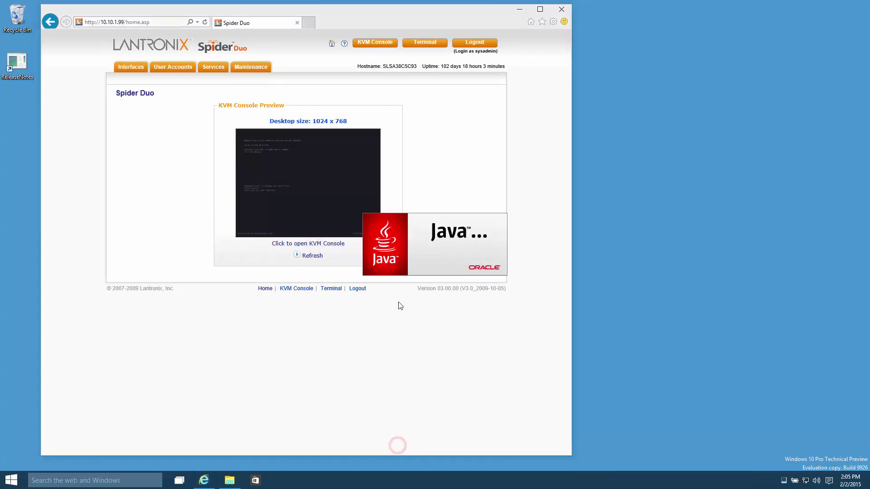
click(395, 285)
click(480, 285)
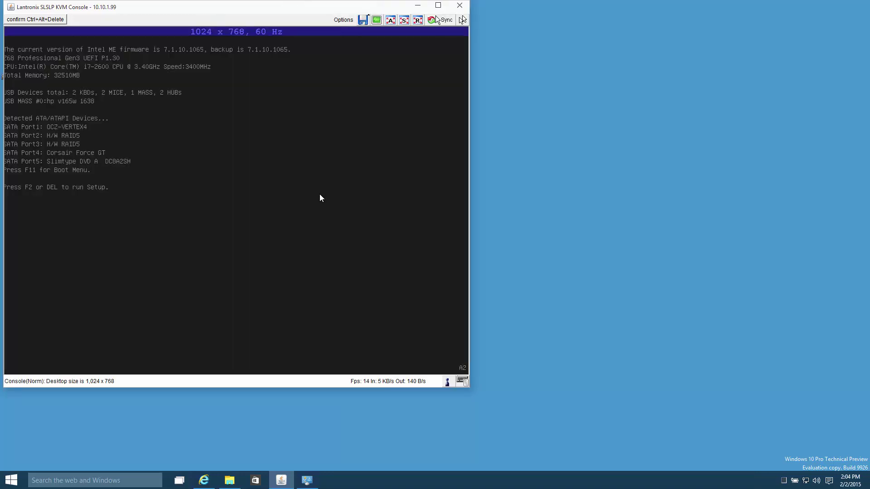
Step: Enter UEFI setup and confirm Intel Virtualization Technology is Enabled under Advanced > CPU Configuration
key(F2)
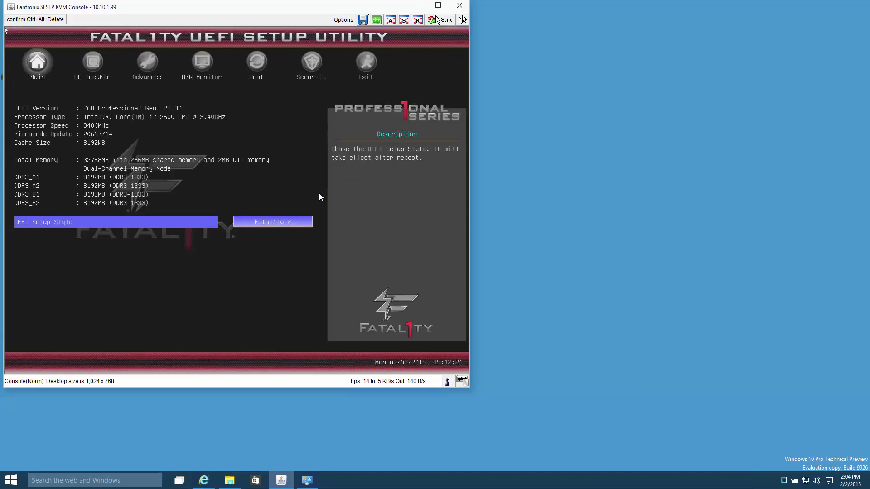
key(Right)
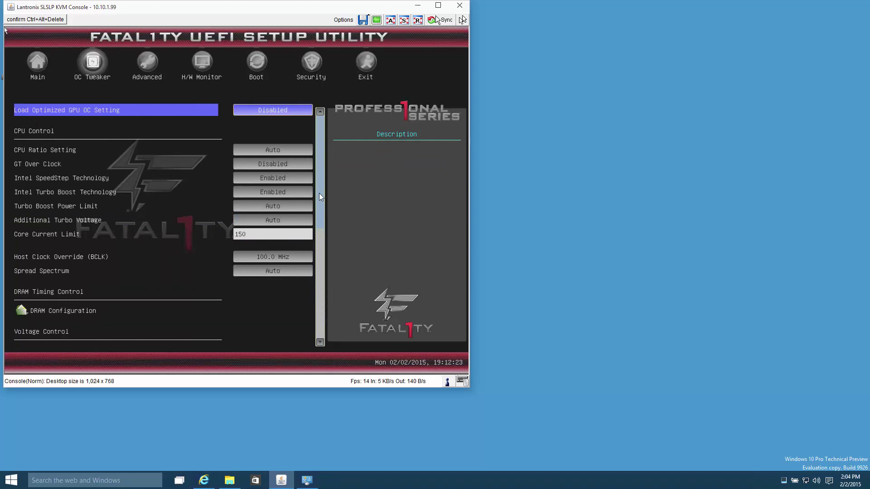
key(Right)
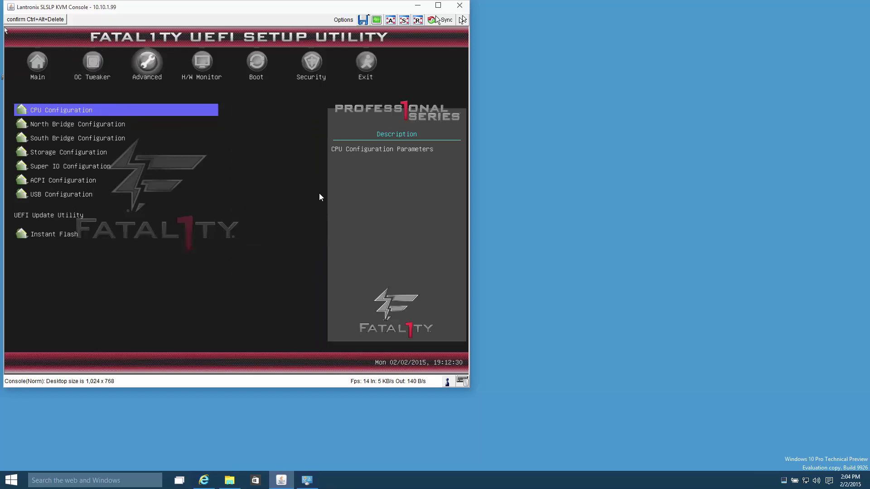
key(Return)
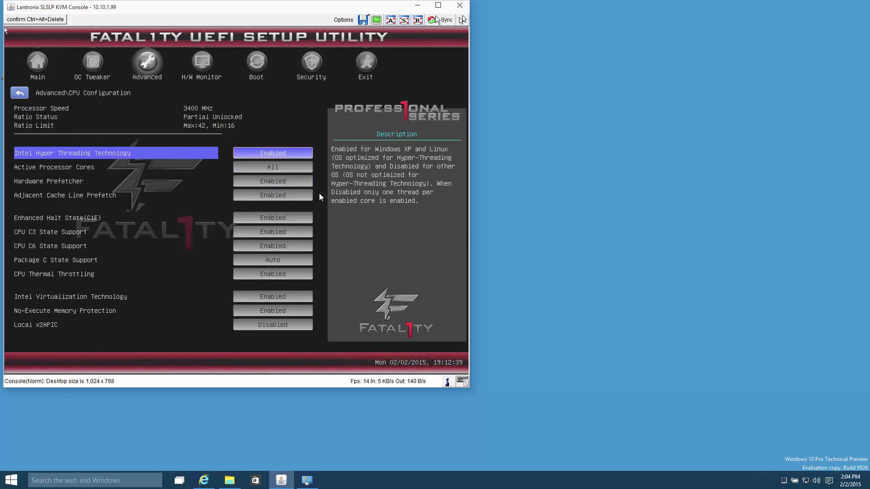
key(Down)
key(Down)
key(Down)
key(Down)
key(Down)
key(Down)
key(Down)
key(Down)
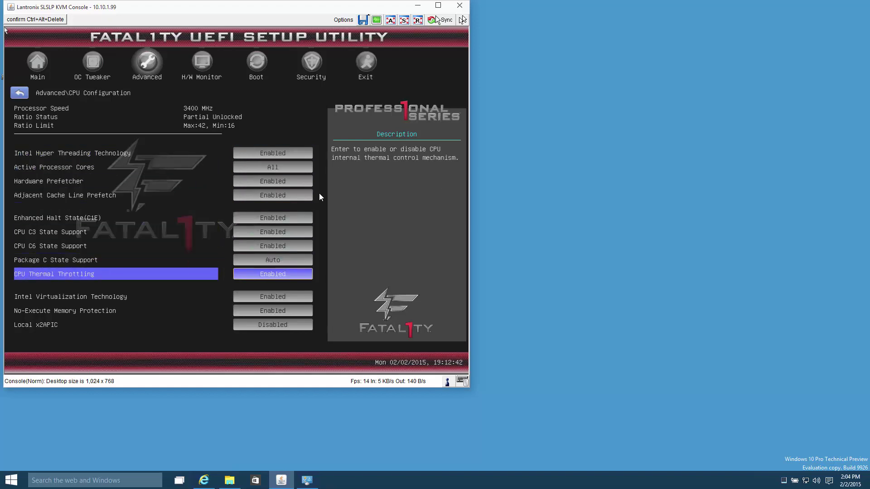
key(Down)
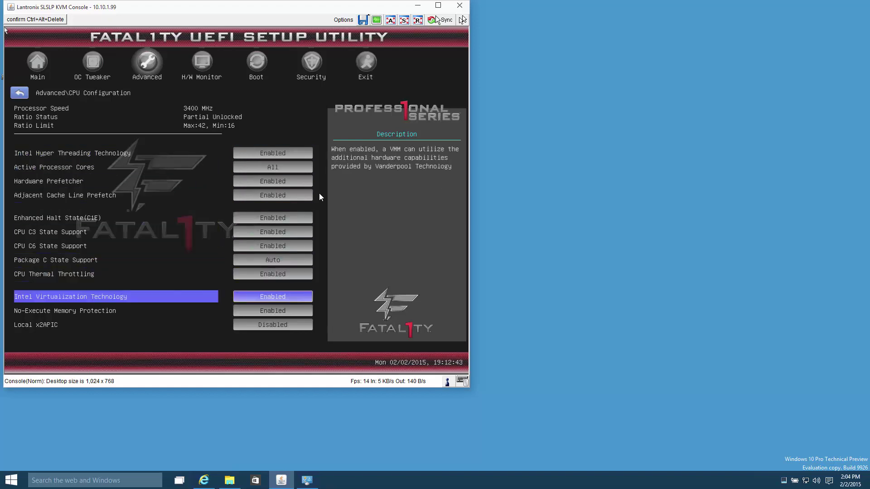
key(Down)
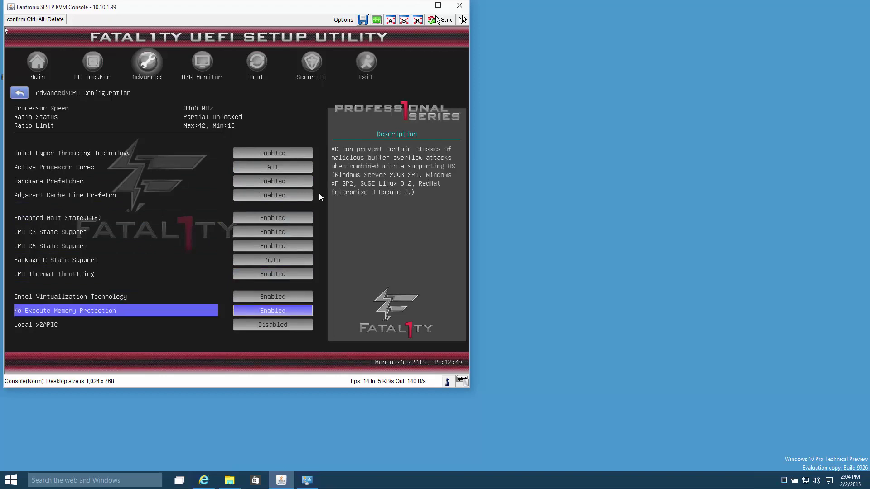
Step: Check the Boot tab shows hp v165w USB first, then discard changes and exit setup
key(Escape)
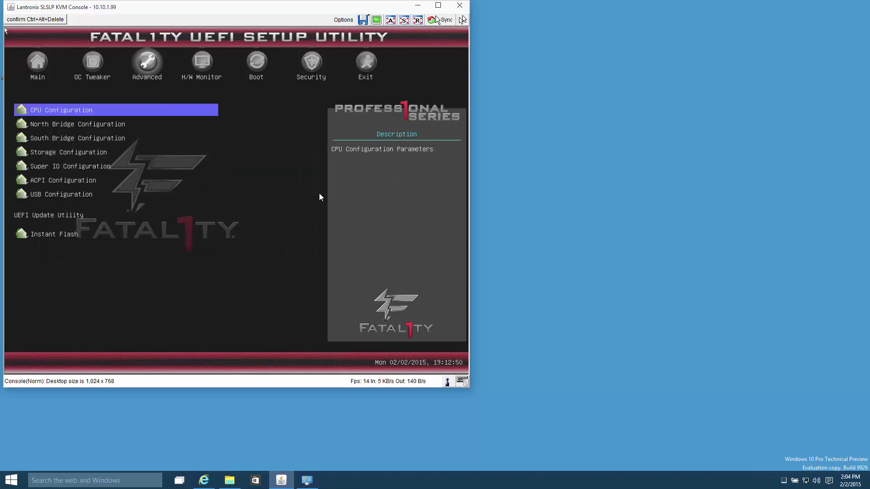
key(Right)
key(Right)
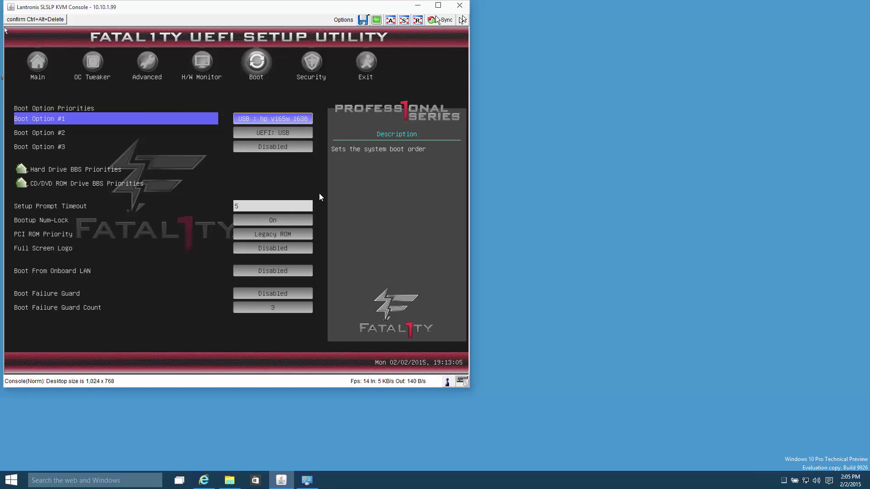
key(Escape)
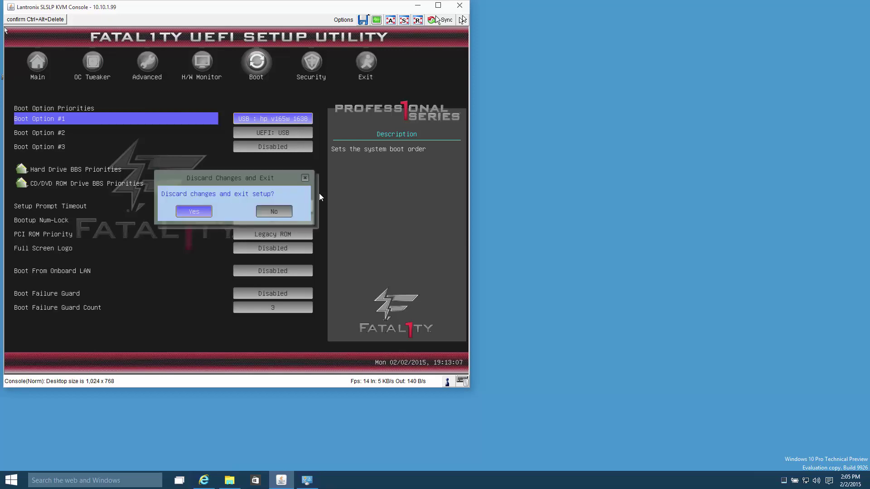
key(Return)
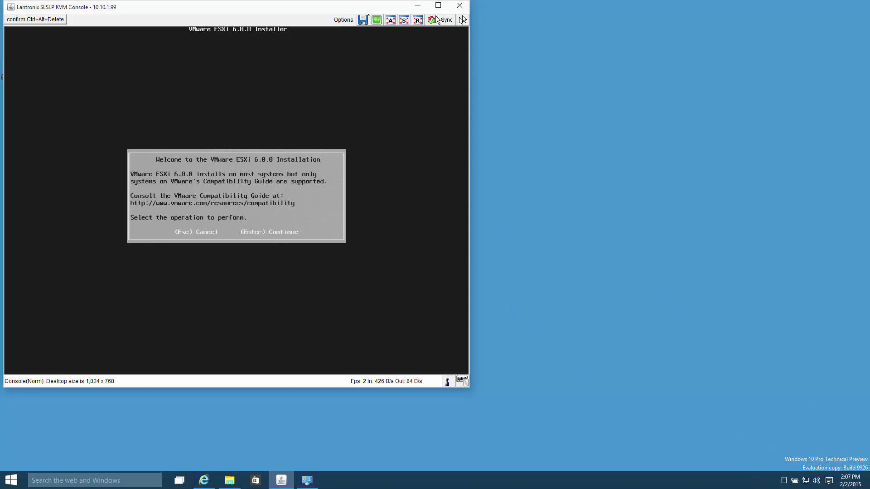
Step: Accept the ESXi EULA, pick and confirm the hp v165w disk, and keep US Default keyboard
key(Return)
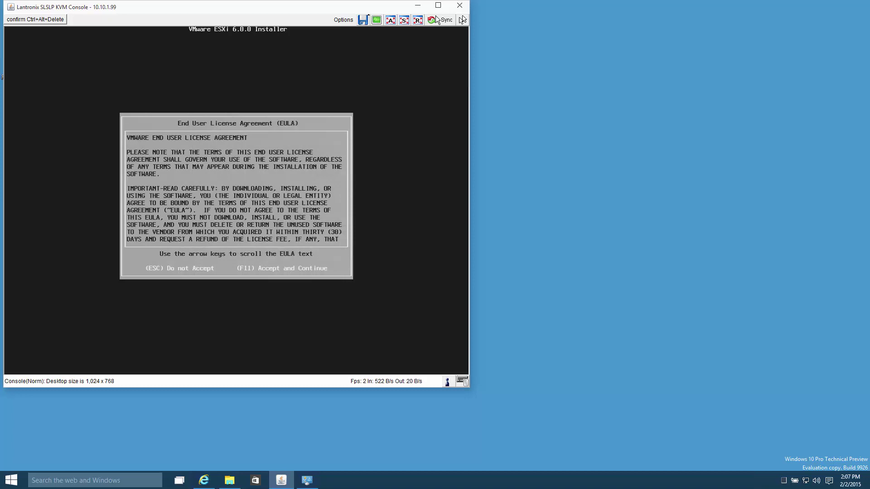
key(F11)
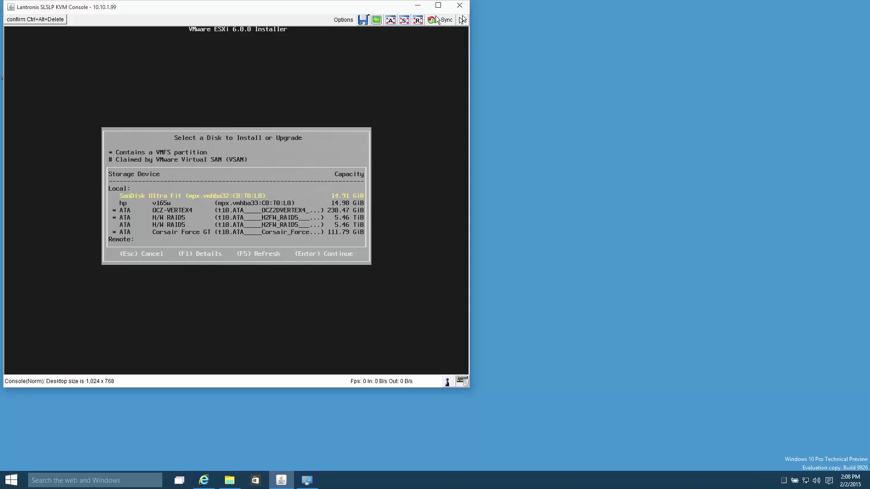
key(Down)
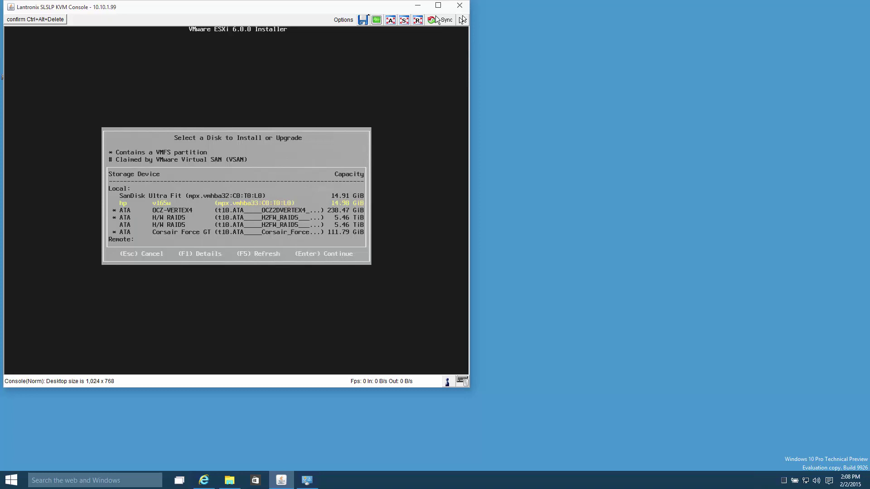
key(Return)
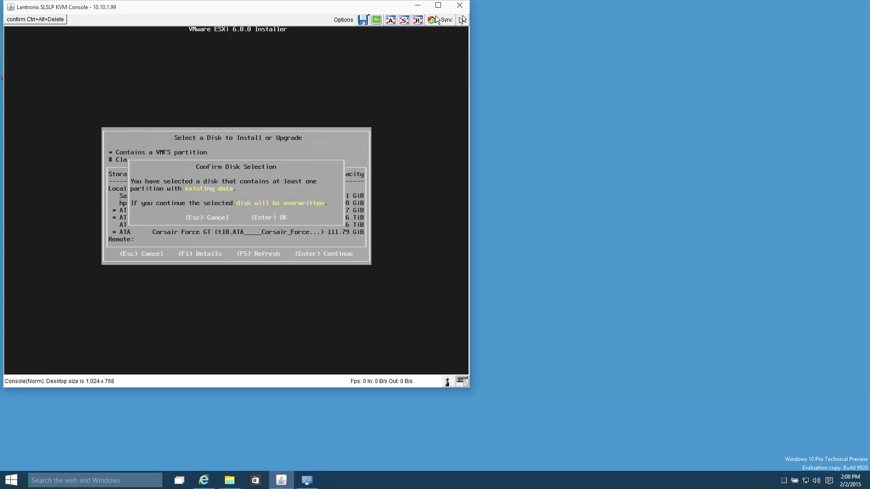
key(Return)
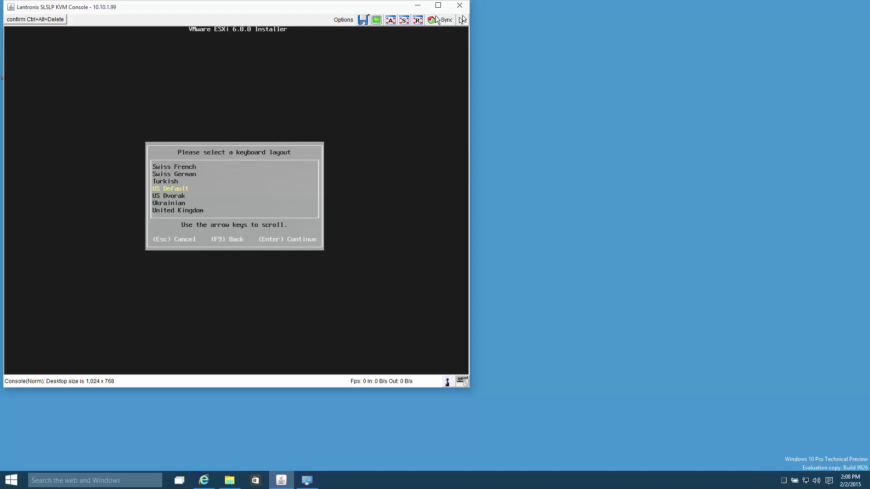
key(Return)
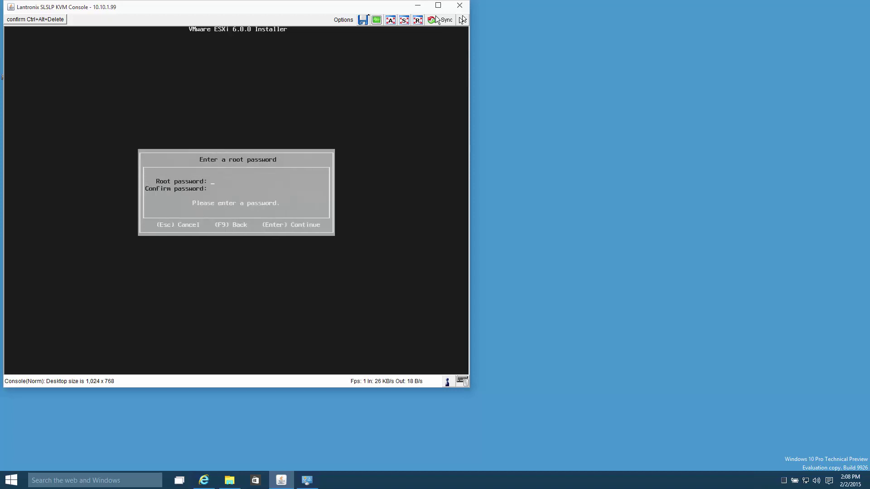
Step: Enter the root password in both fields and confirm installing ESXi 6.0.0 with F11
text(*********)
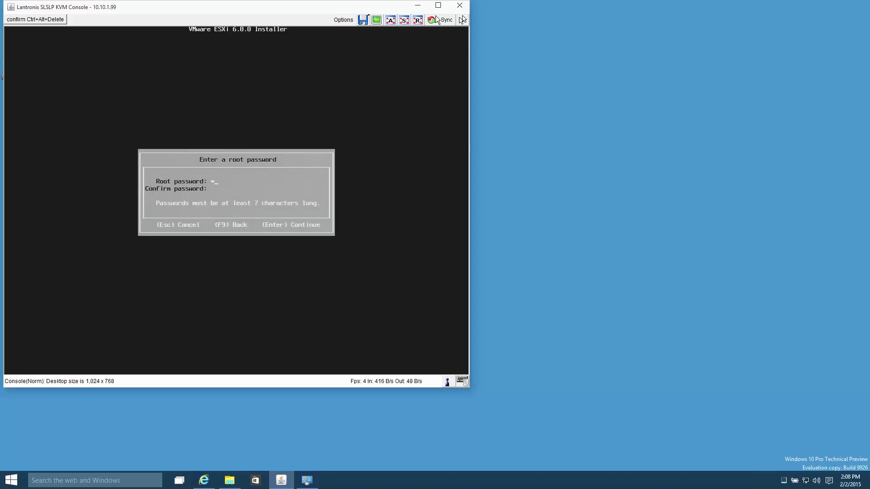
text(*********)
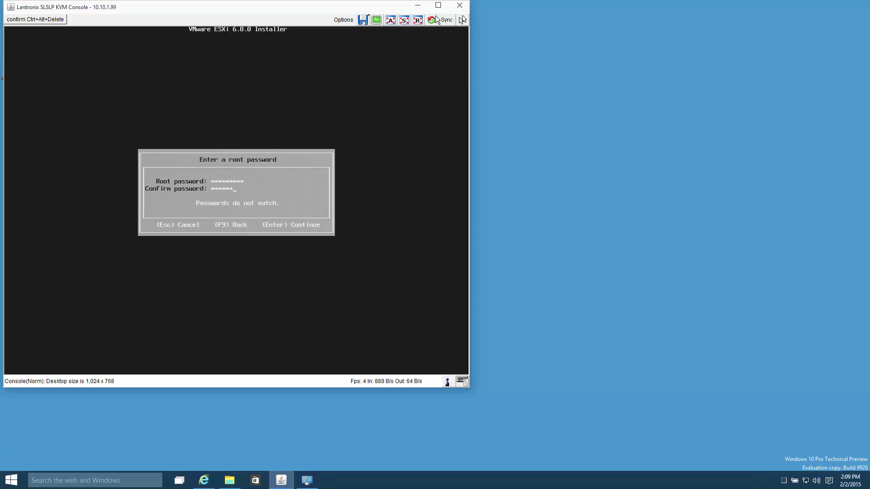
key(Return)
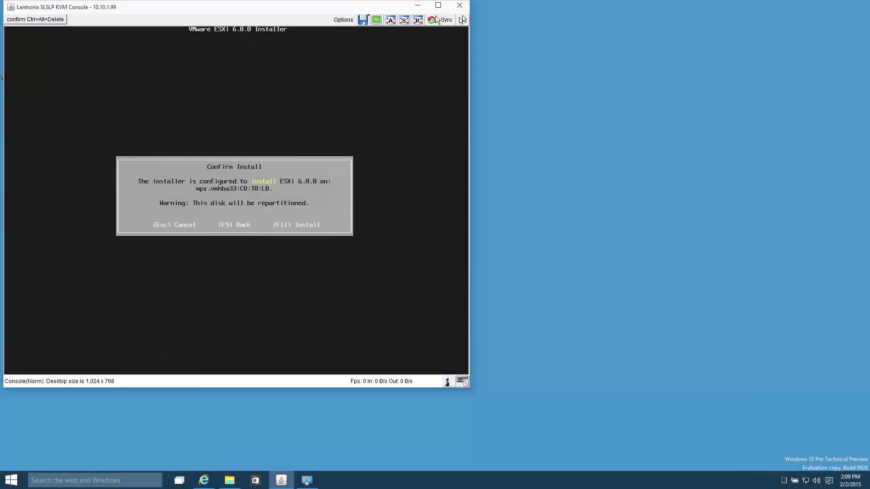
key(F11)
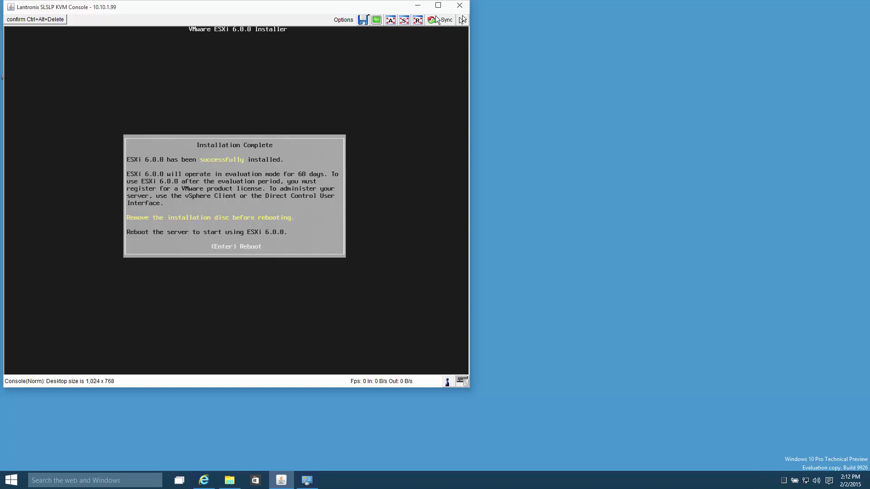
Step: Reboot the server from the installer so it boots ESXi 6.0.0 at 10.10.1.20
key(Return)
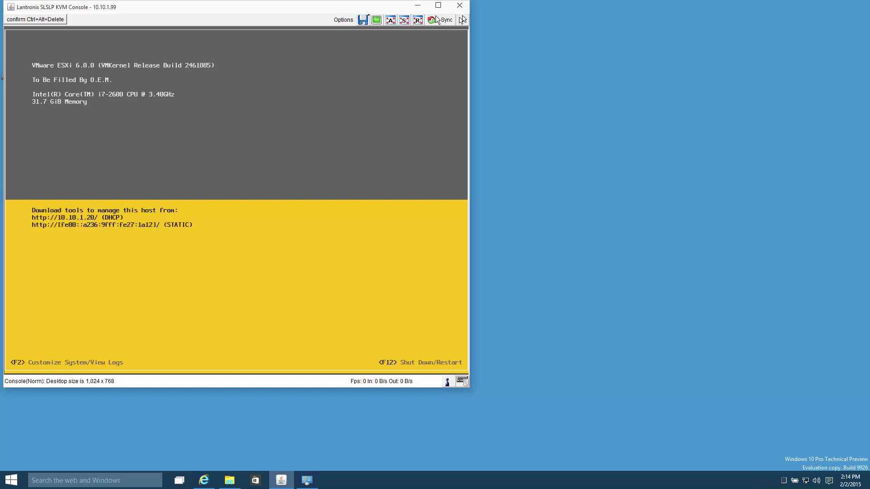
Step: Log in to the DCUI as root with the root password and open Configure Management Network
key(F2)
key(Tab)
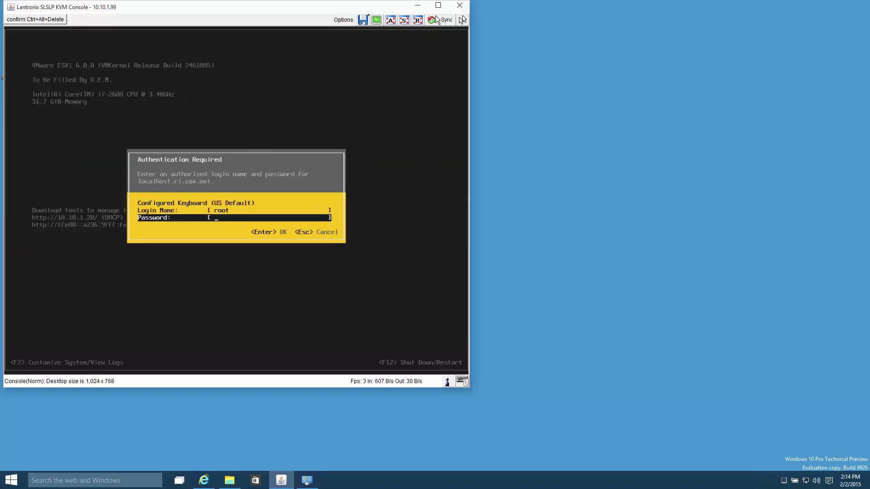
text(*********)
key(Return)
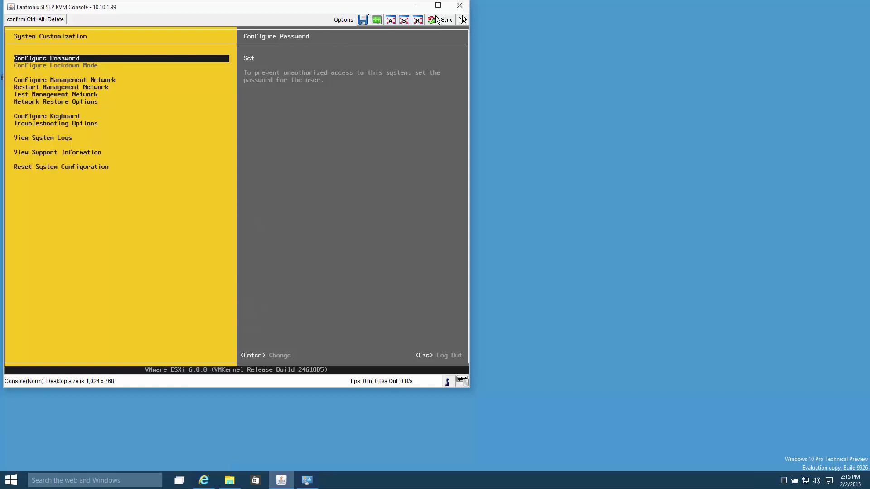
key(Down)
key(Return)
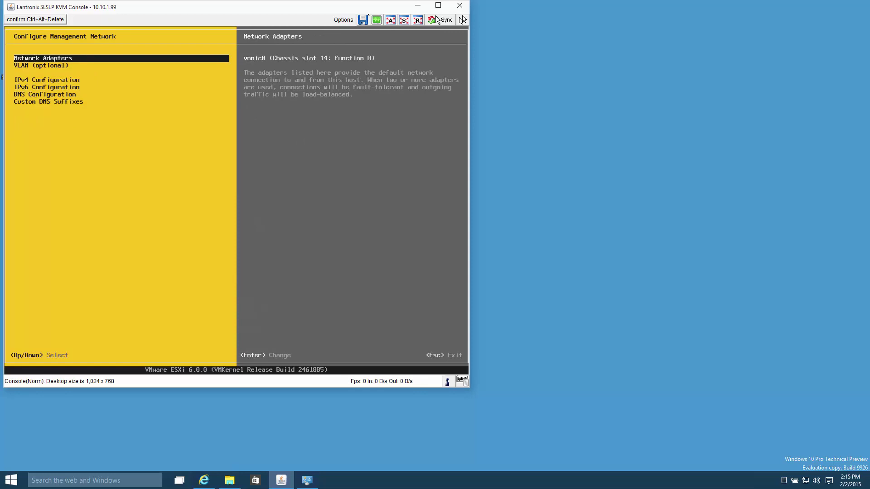
Step: Switch IPv4 Configuration to a static address and change it to 10.10.1.50
key(Down)
key(Down)
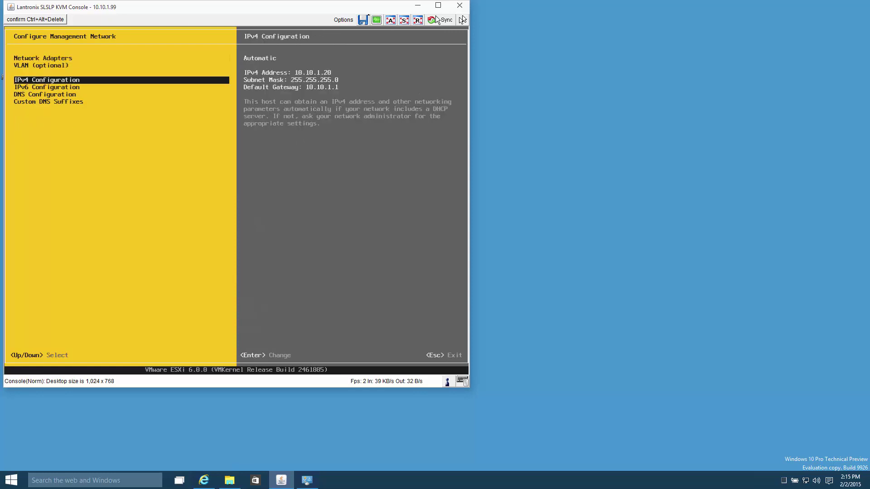
key(Return)
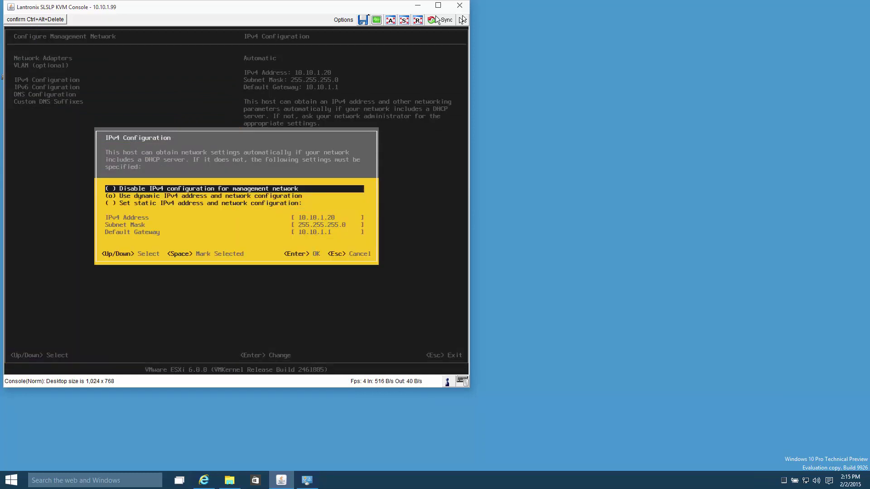
key(Down)
key(Down)
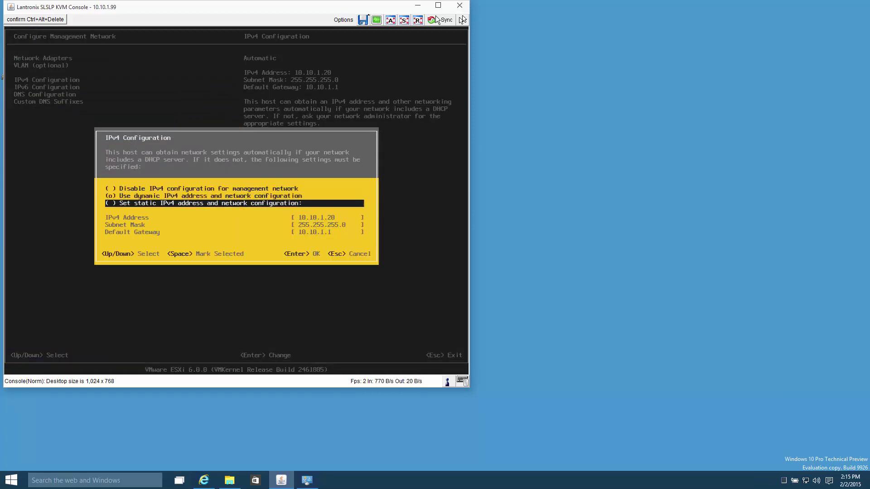
key(space)
key(Down)
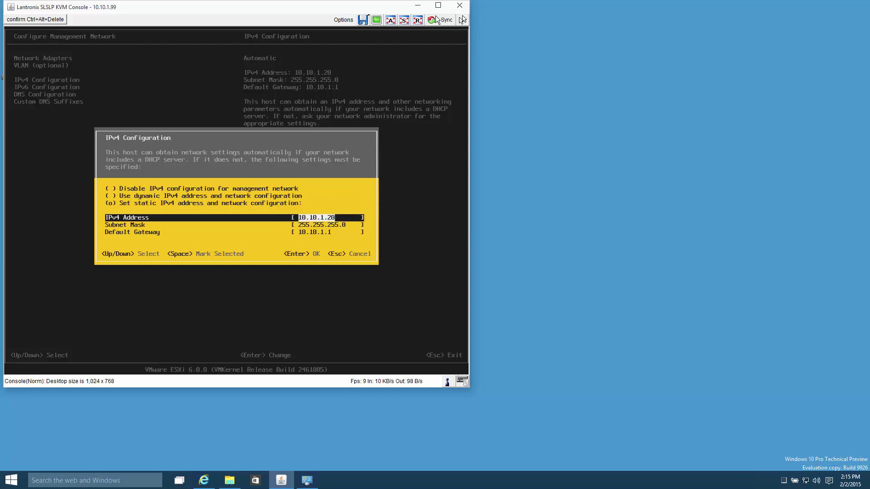
key(Down)
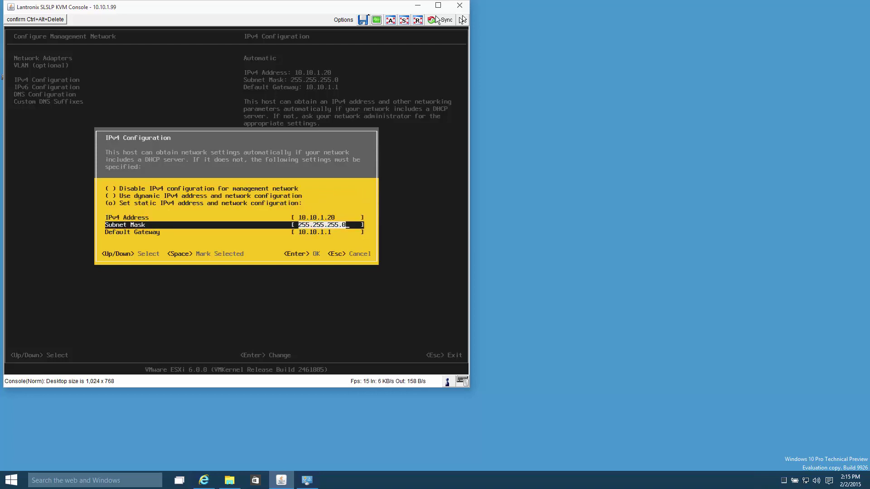
key(Up)
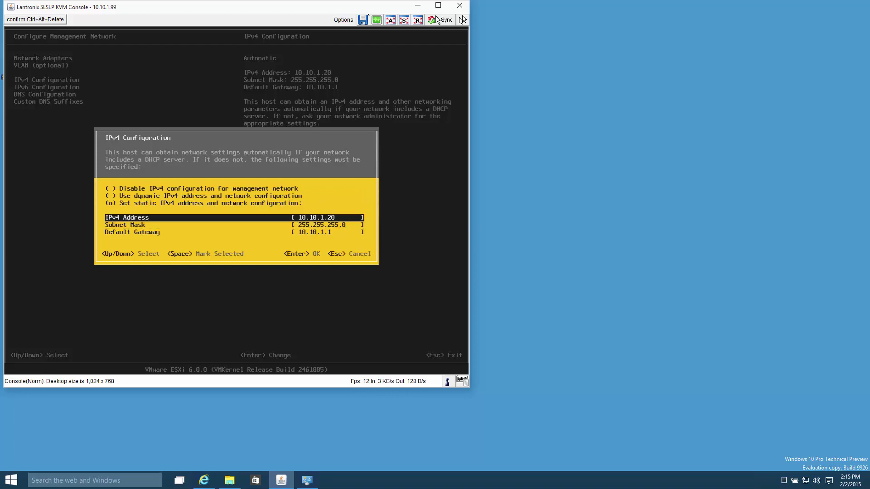
key(BackSpace)
key(BackSpace)
text(50)
key(Return)
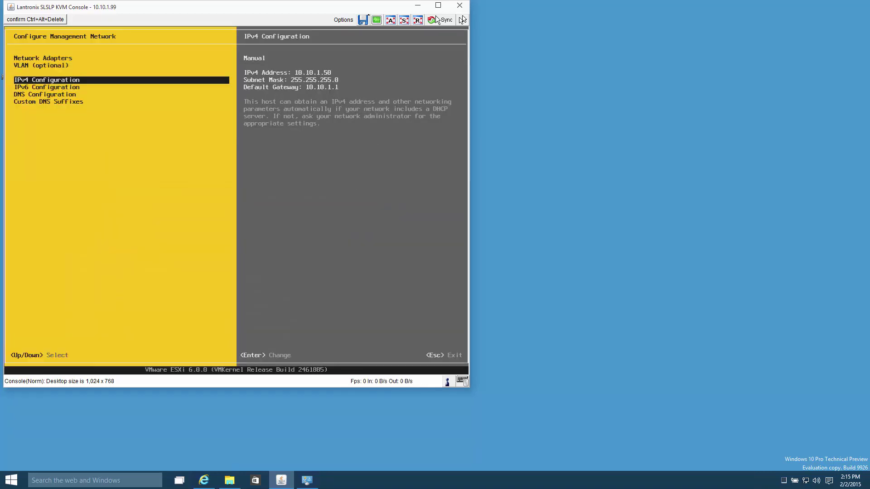
key(Down)
key(Down)
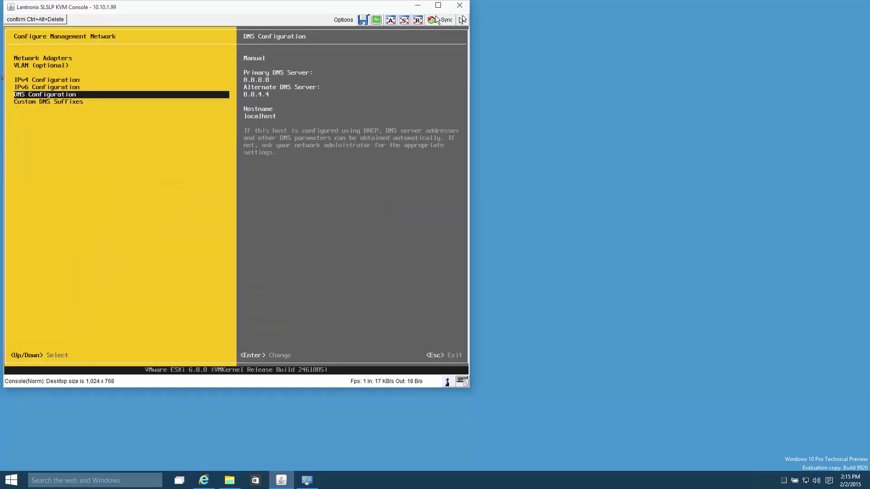
Step: Review the DNS servers, keeping 8.8.8.8 and 8.8.4.4 unchanged
key(Return)
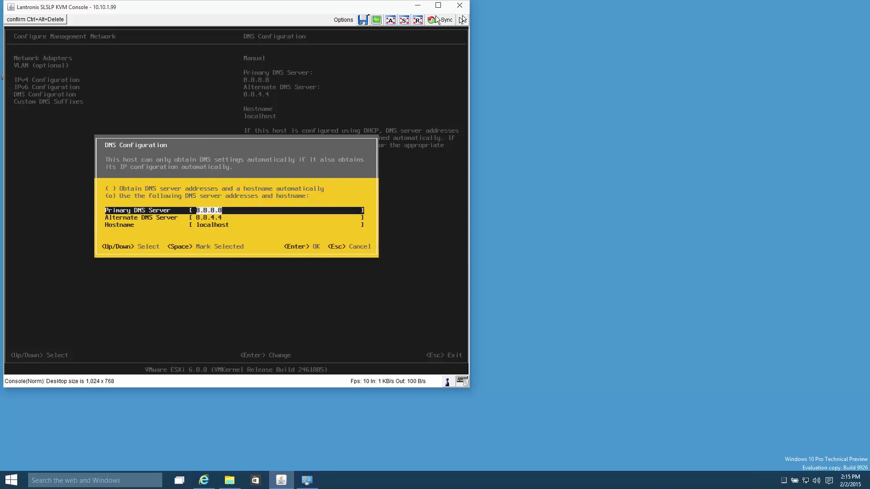
key(Down)
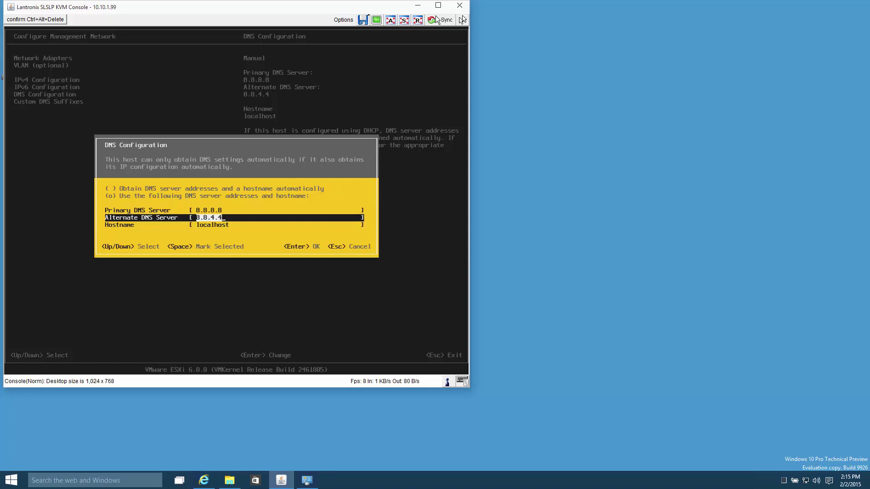
key(Return)
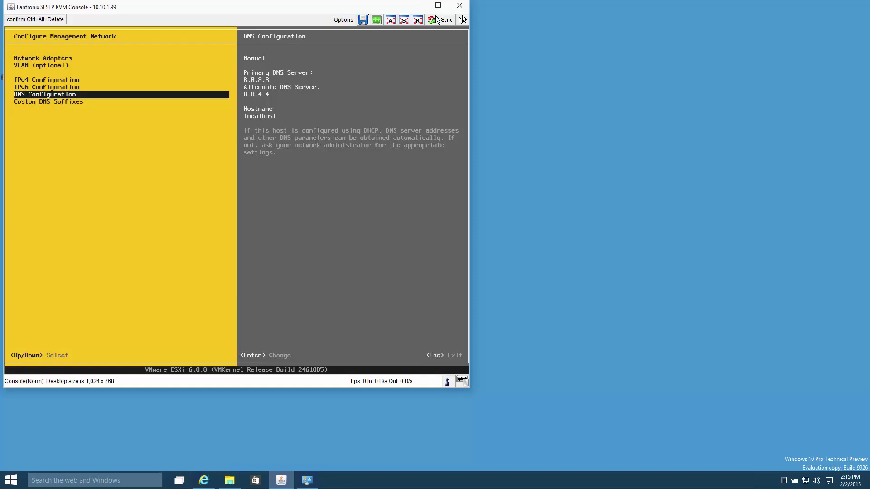
Step: Clear the custom DNS suffixes, then apply the changes and restart the management network
key(Down)
key(Return)
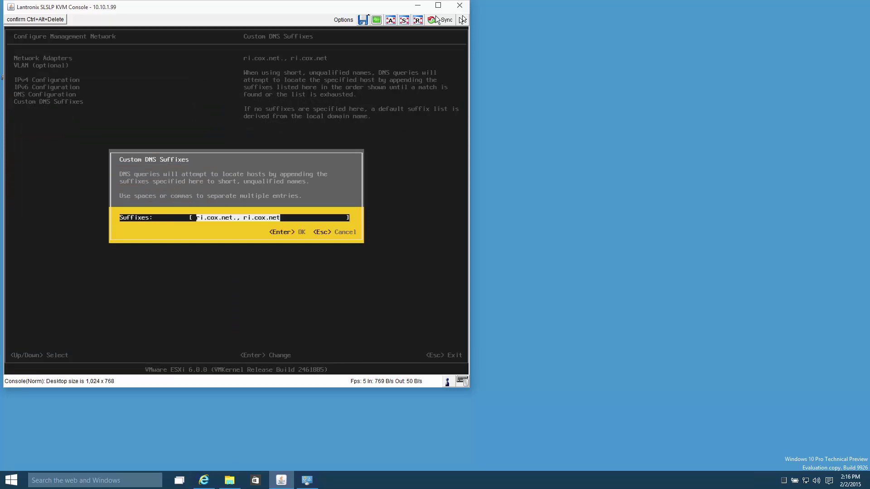
key(BackSpace)
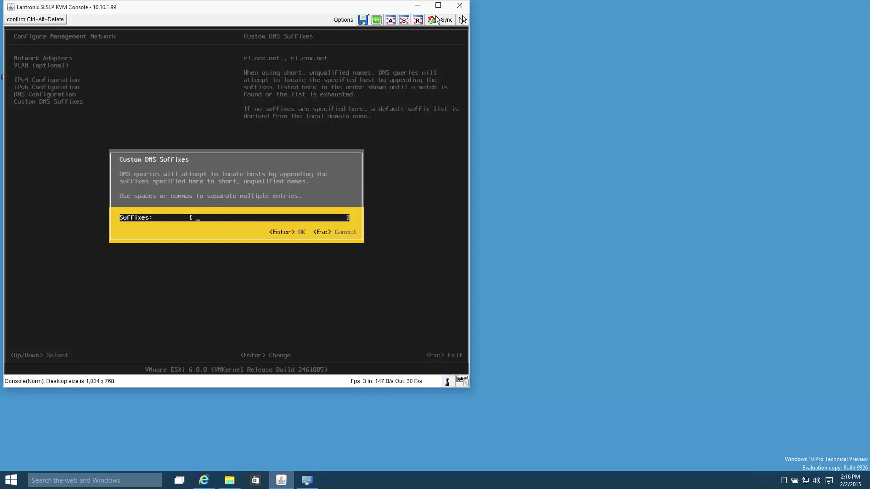
key(Return)
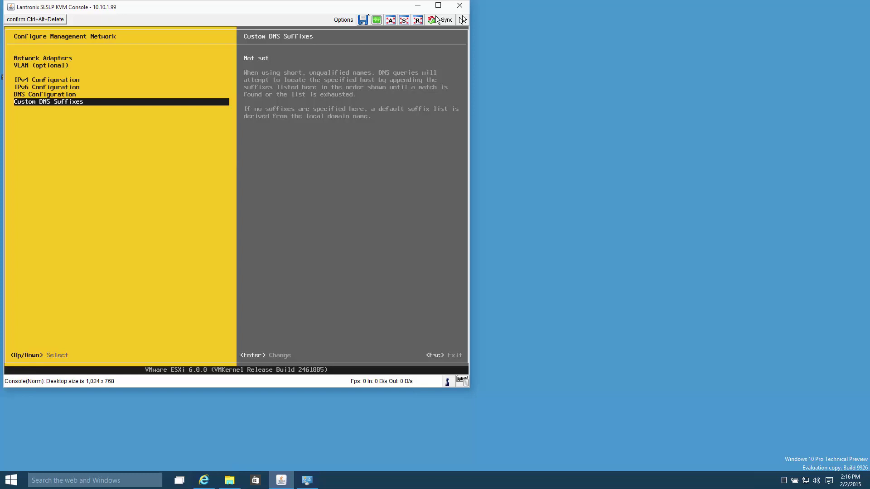
key(Return)
key(Return)
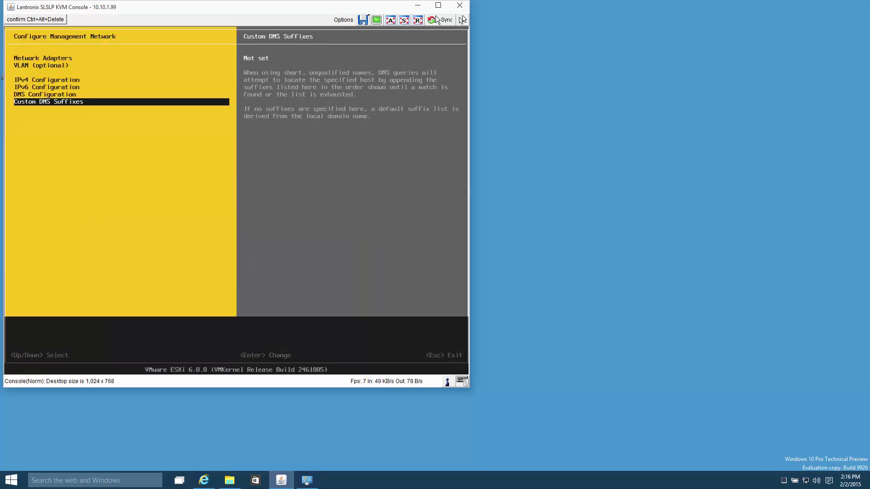
key(Escape)
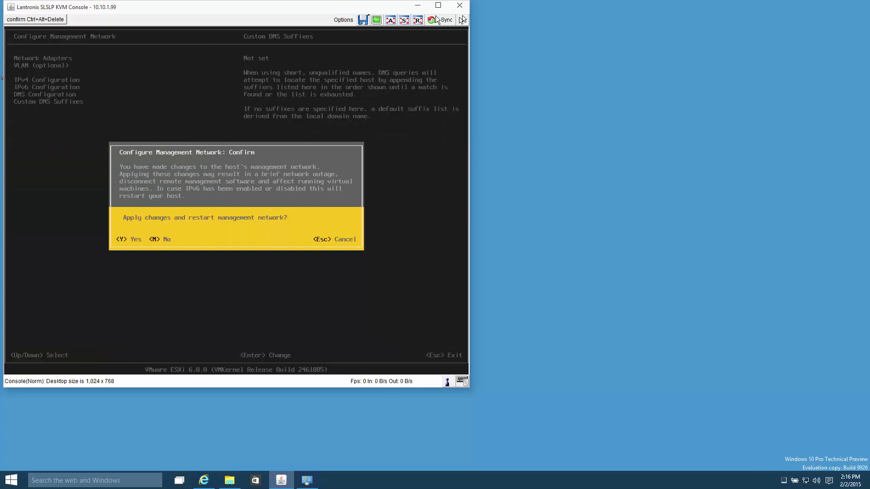
key(y)
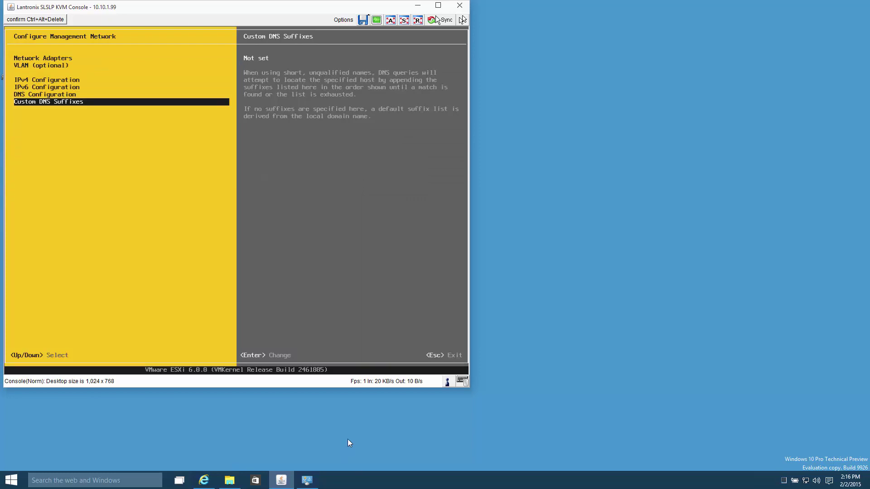
Step: Ping 10.10.1.50 from a Command Prompt, then exit it
click(9, 475)
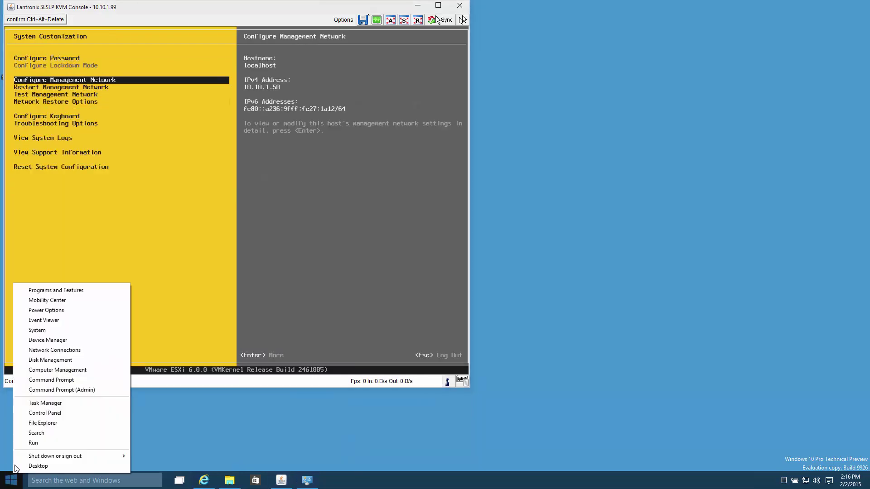
click(34, 381)
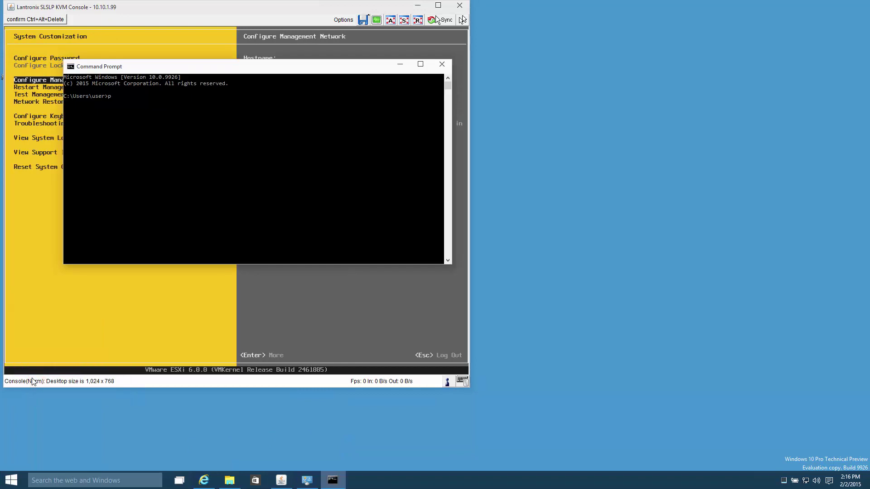
text(ping 10.10.1.50)
key(Return)
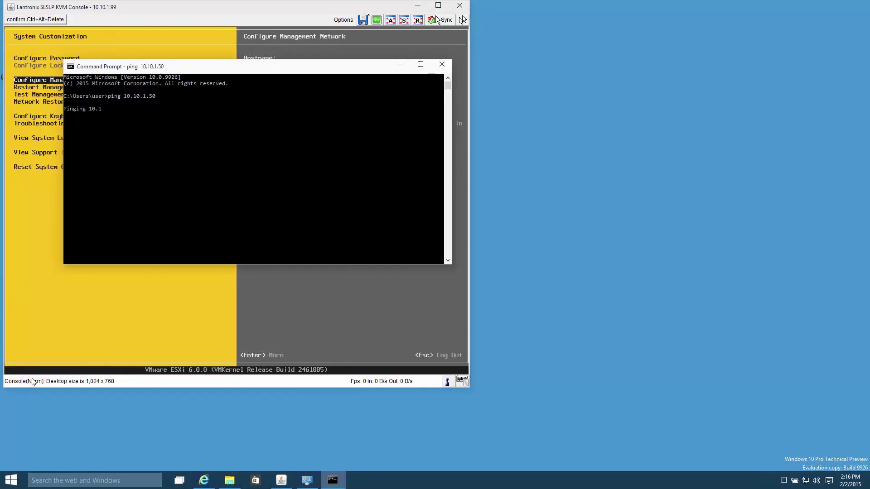
text(e)
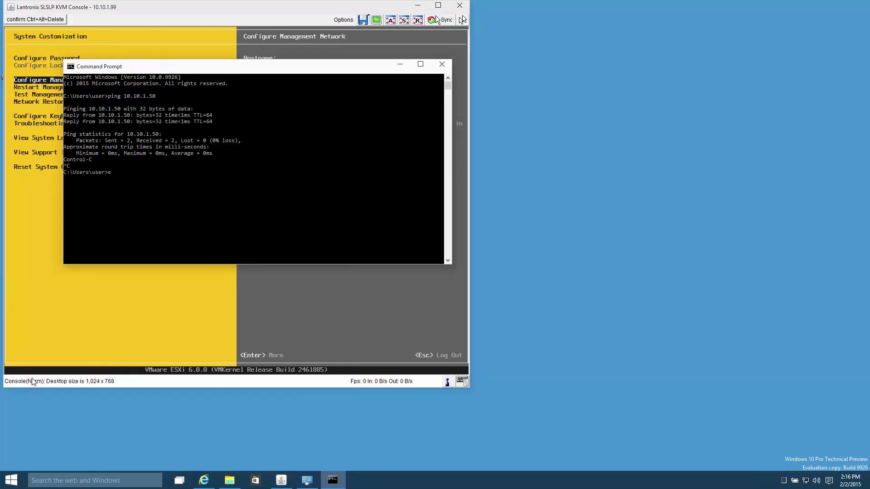
text(xit)
key(Return)
key(Return)
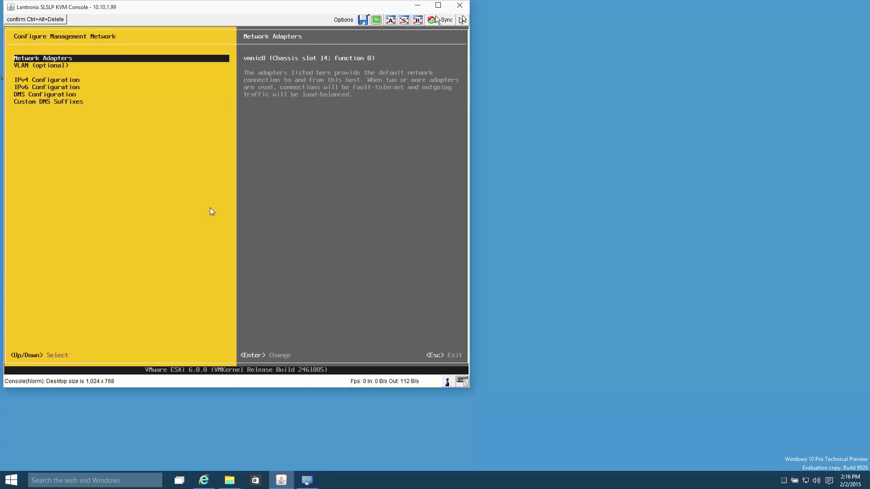
Step: Log out of the ESXi console and close the KVM window
key(Escape)
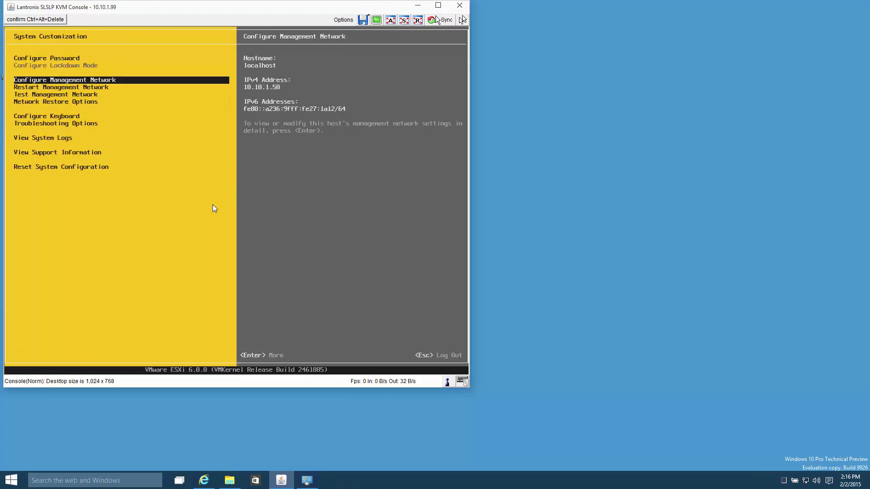
key(Escape)
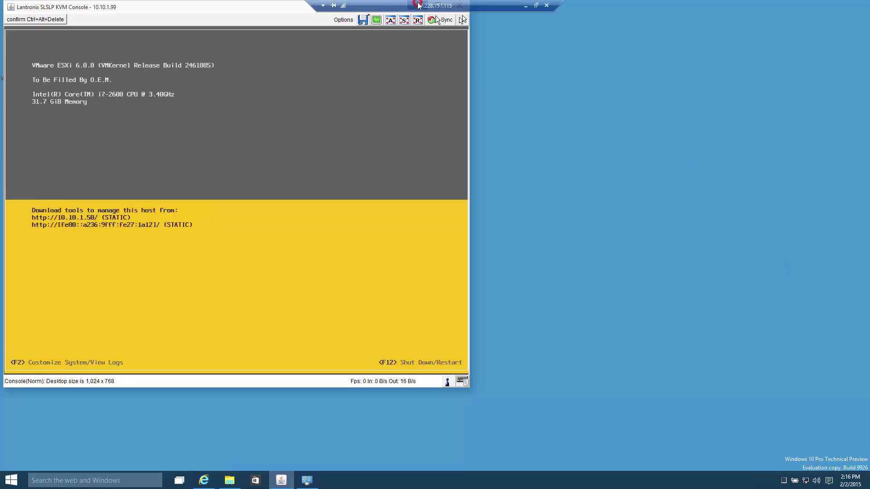
key(super+d)
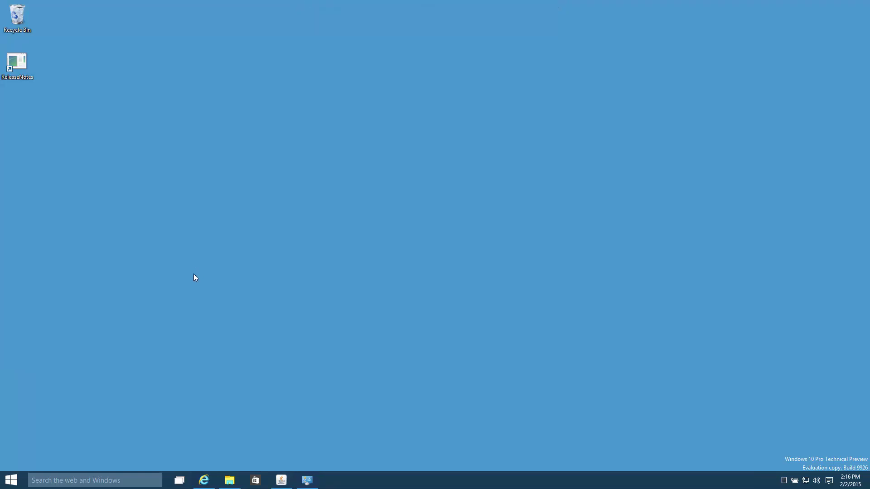
Step: Browse to 10.10.1.50 in Internet Explorer, past the certificate warning
click(204, 480)
text(10.10.1.50)
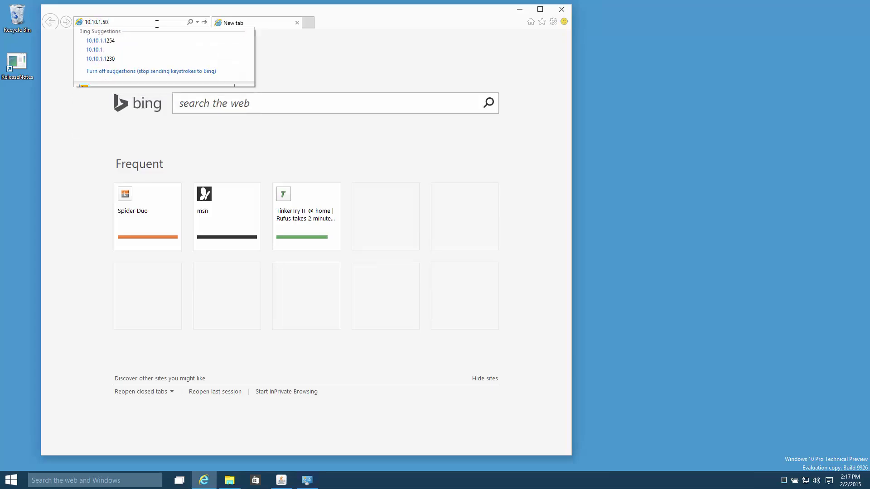
key(Return)
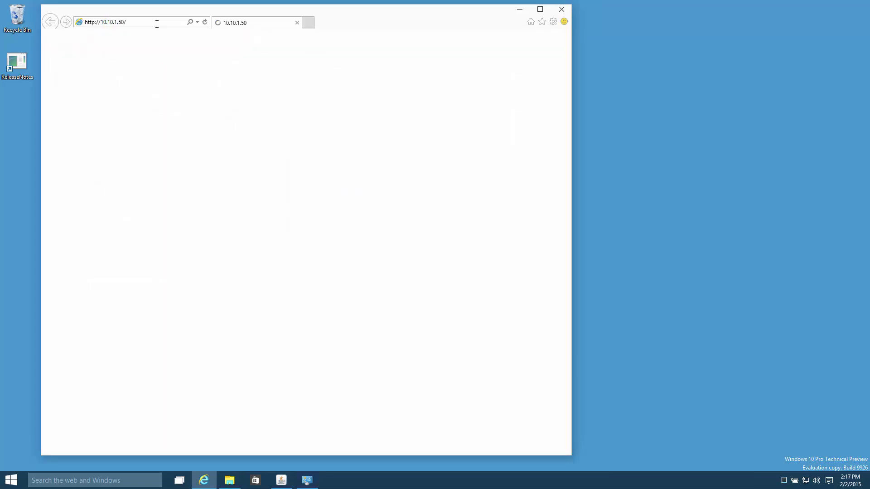
click(140, 166)
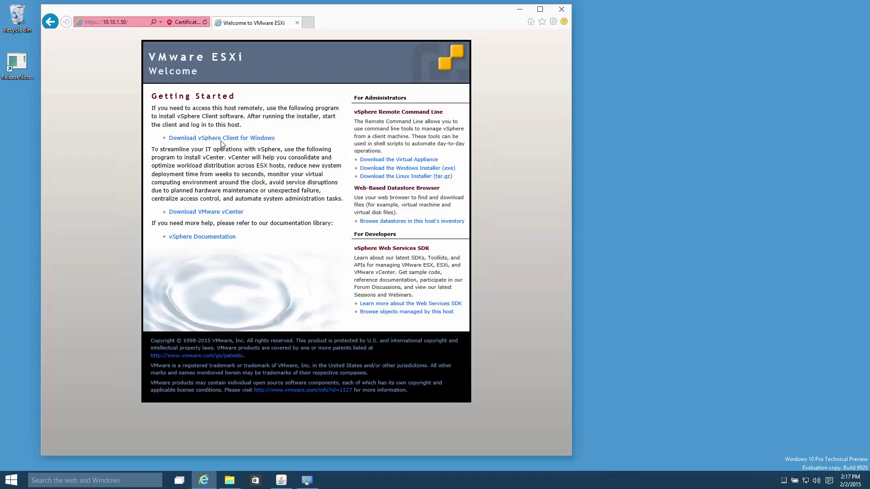
Step: Download VMware-viclient-all-6.0.0.exe into the vsphere6.0.0 folder
click(222, 139)
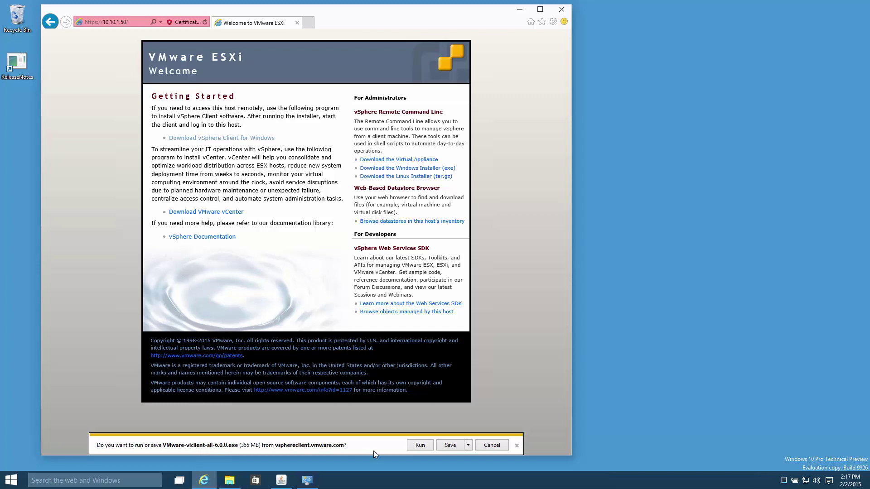
click(468, 445)
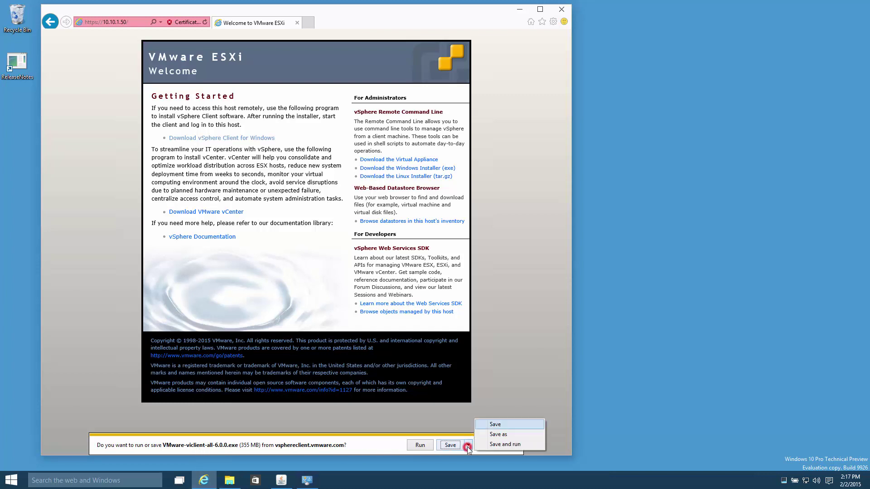
click(497, 434)
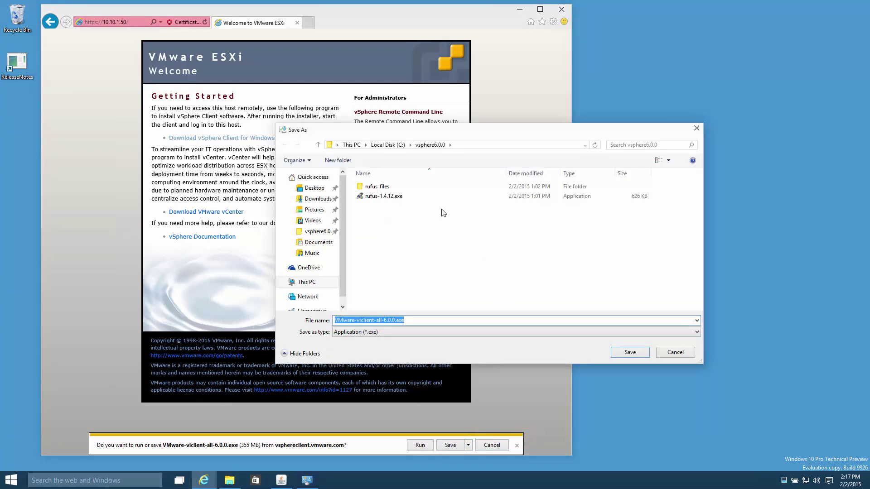
click(630, 353)
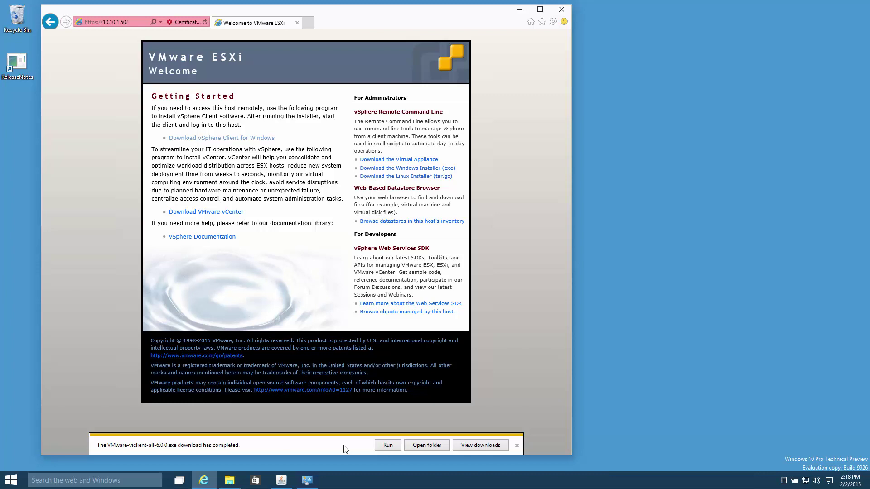
click(236, 483)
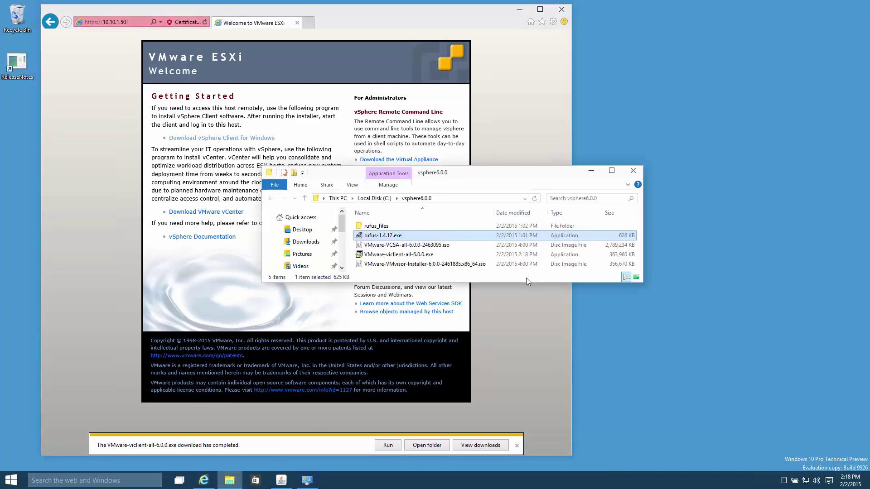
click(517, 447)
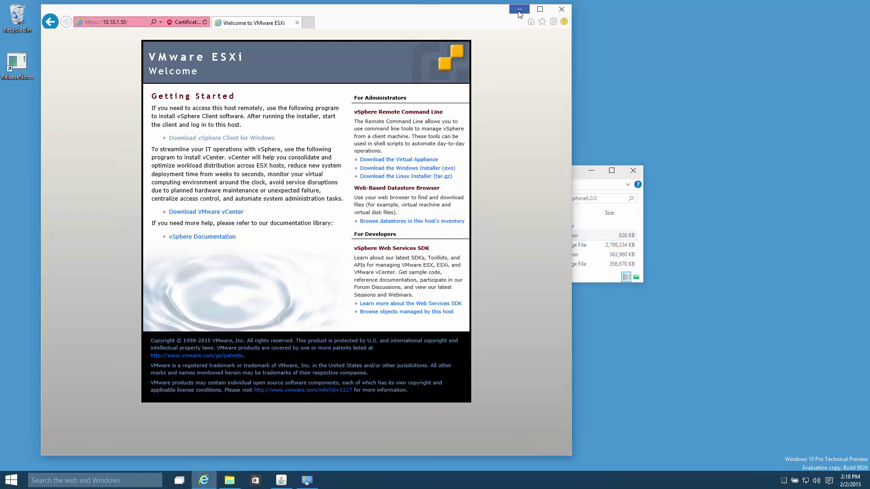
Step: Close Internet Explorer and run VMware-viclient-all-6.0.0.exe, approving the UAC prompt
click(560, 10)
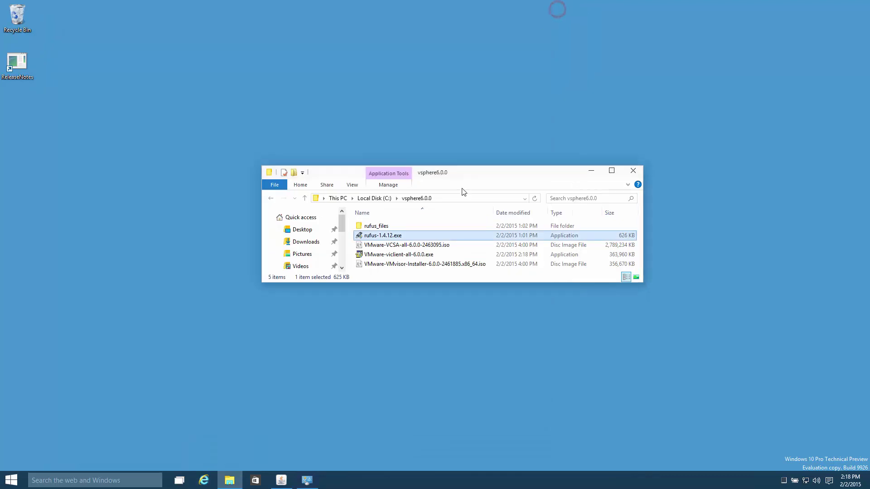
click(437, 254)
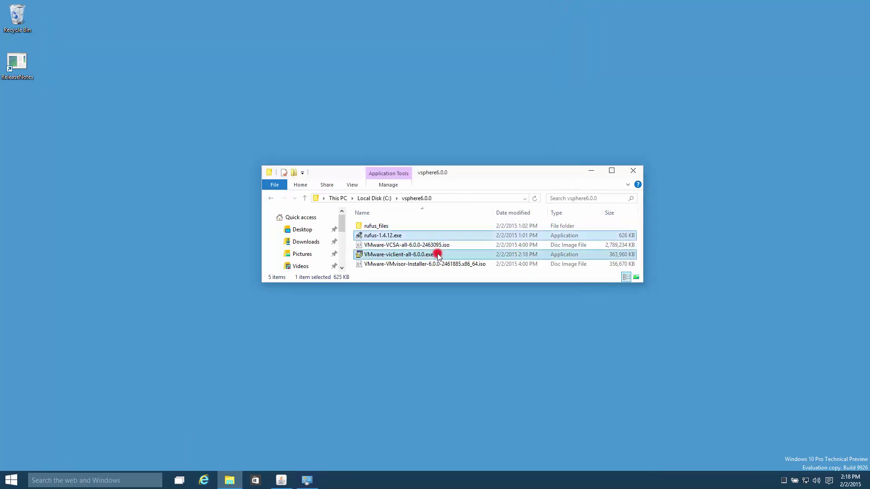
click(438, 255)
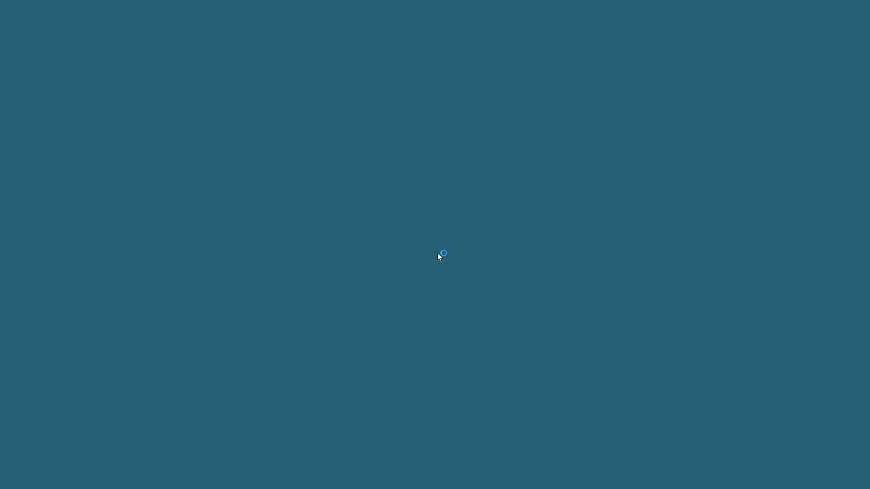
click(485, 259)
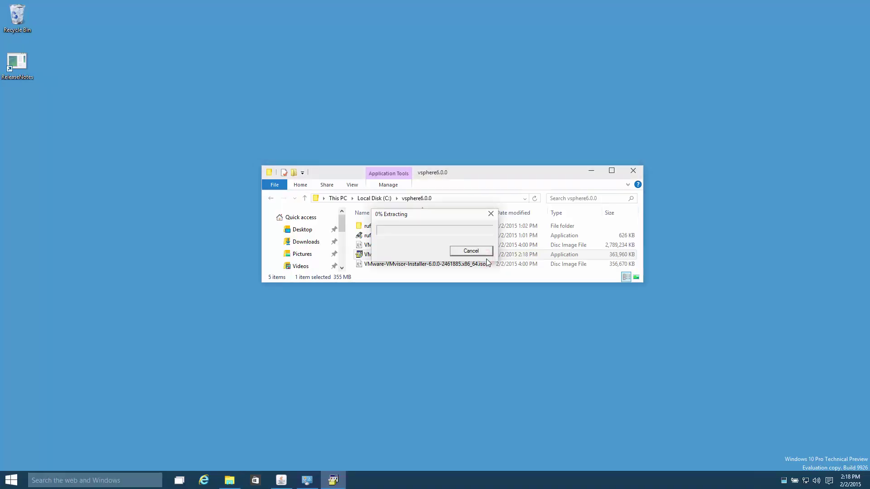
click(591, 171)
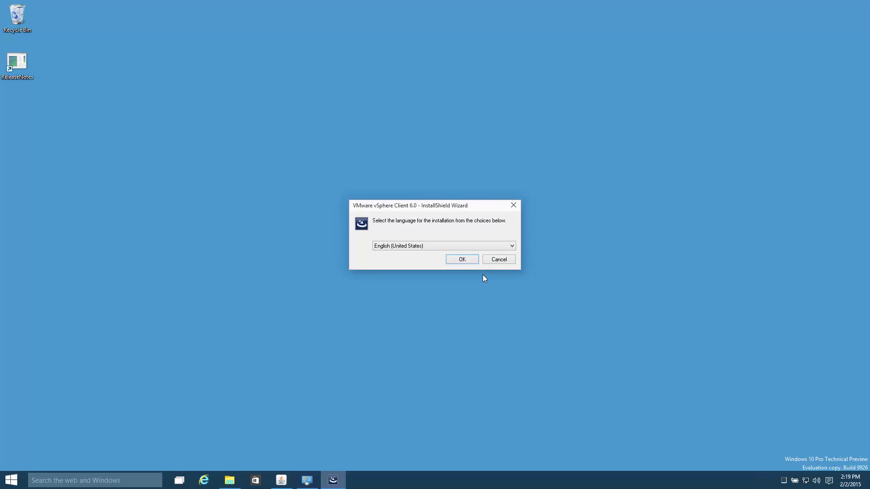
Step: Install vSphere Client 6.0 in English (United States), accepting the EULA and default folder
click(473, 261)
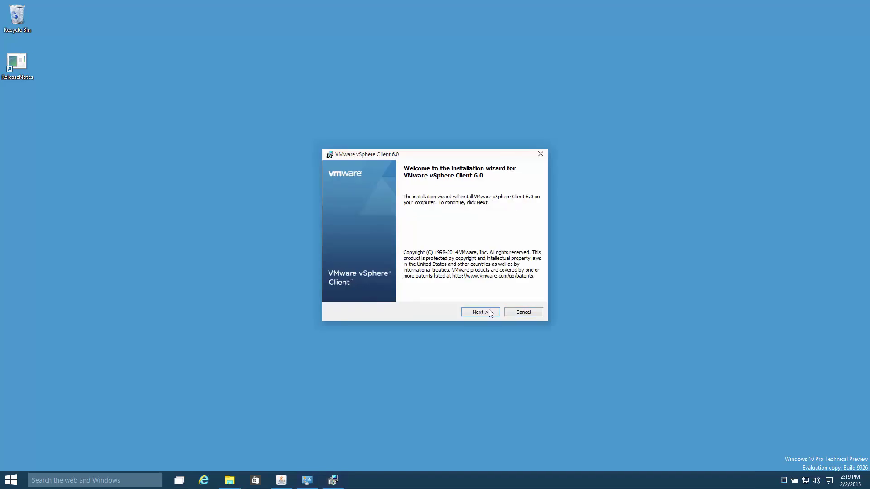
click(491, 312)
click(397, 279)
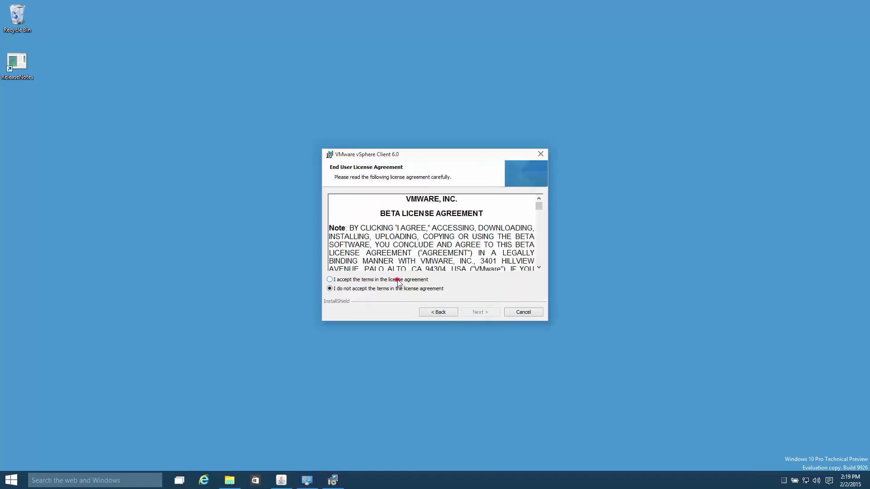
click(496, 314)
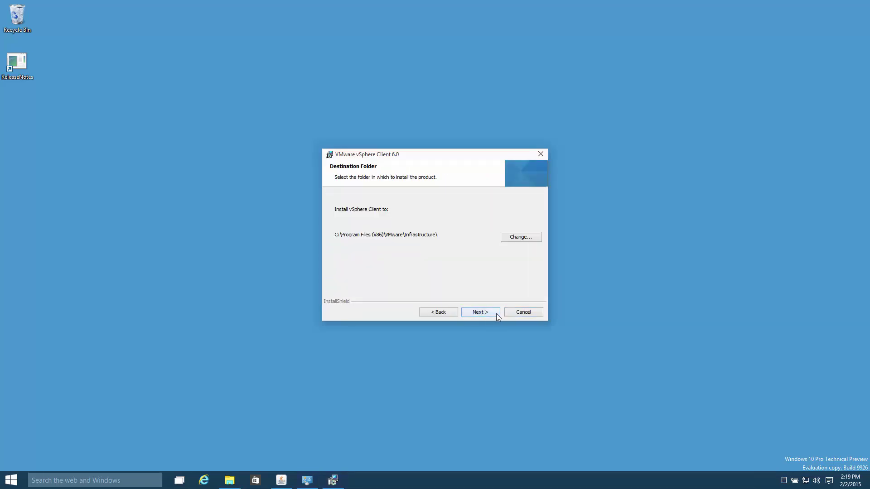
click(496, 314)
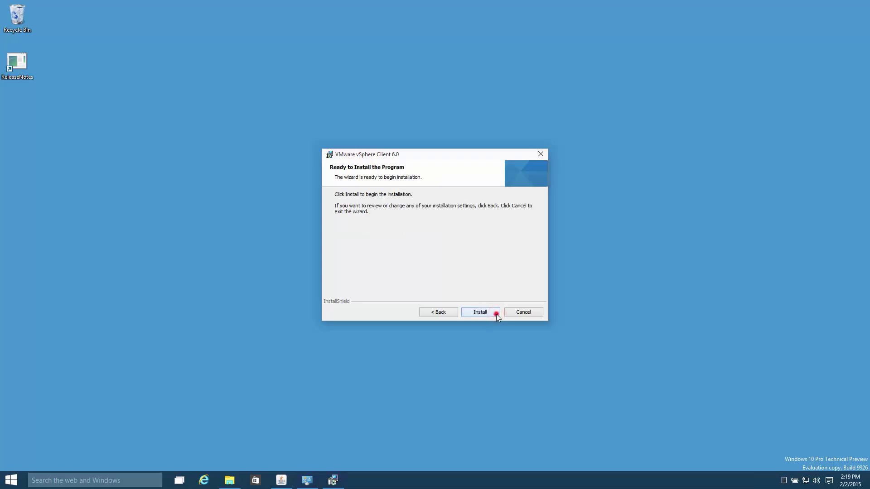
click(496, 314)
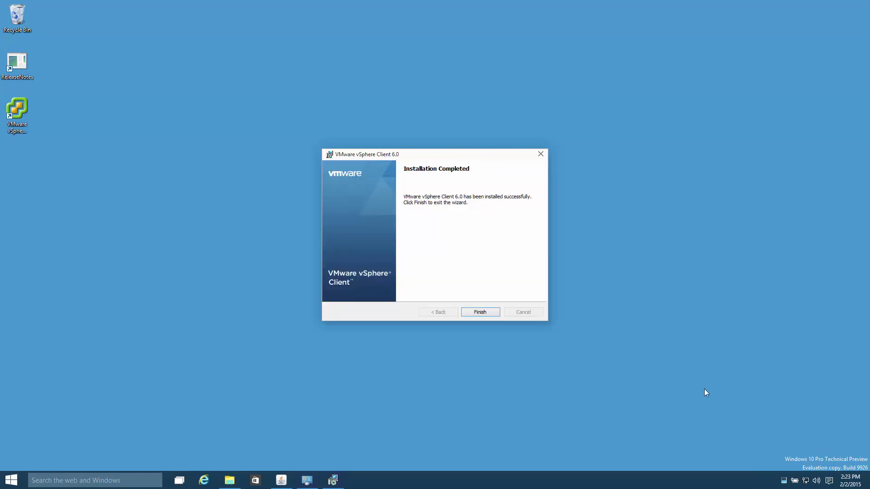
click(488, 312)
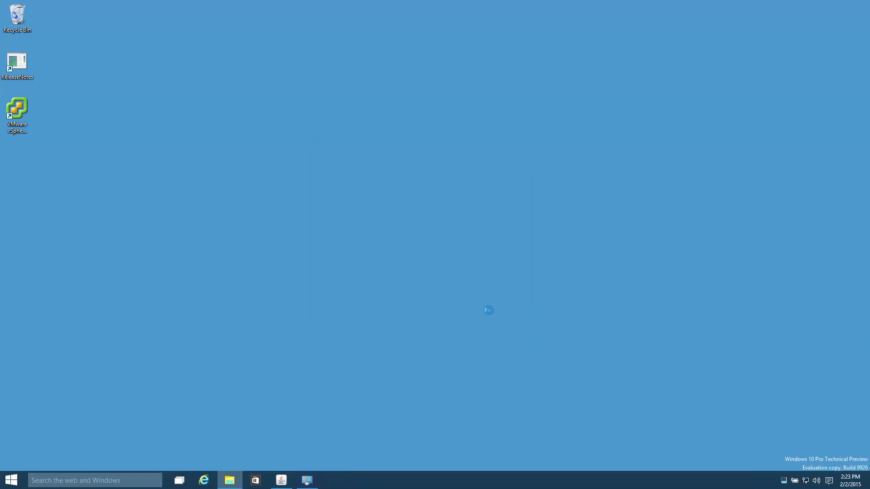
Step: Close the KVM console, Programs and Features and vsphere6.0.0 windows; pin vSphere Client to the taskbar
click(282, 479)
click(459, 5)
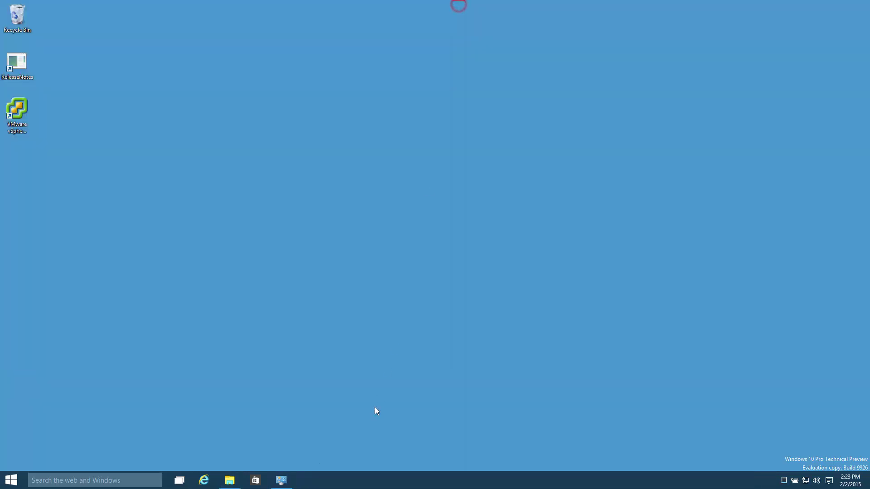
click(280, 481)
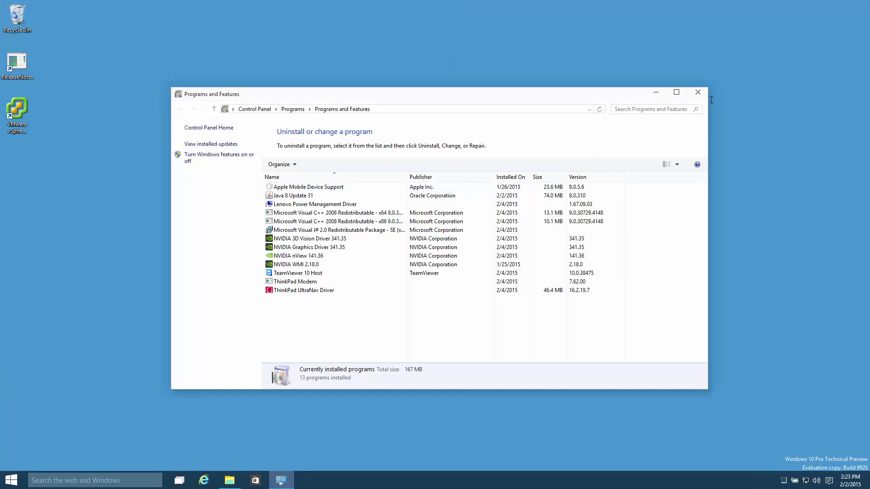
click(698, 92)
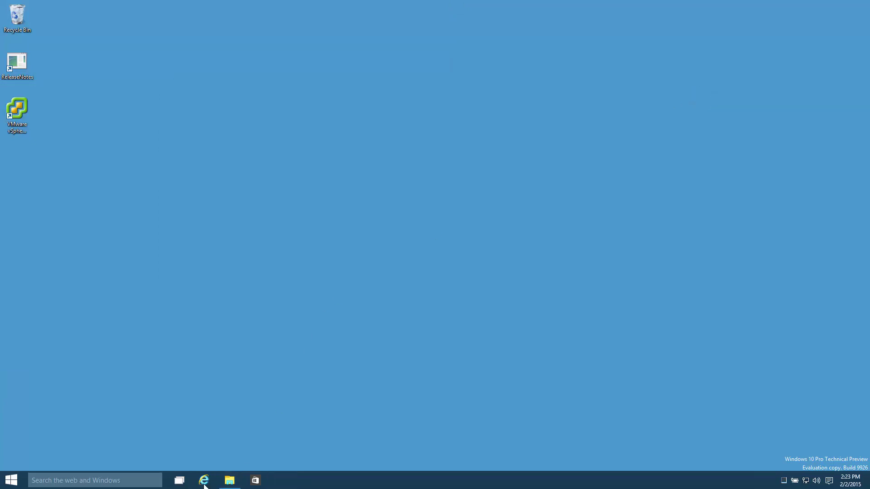
click(226, 478)
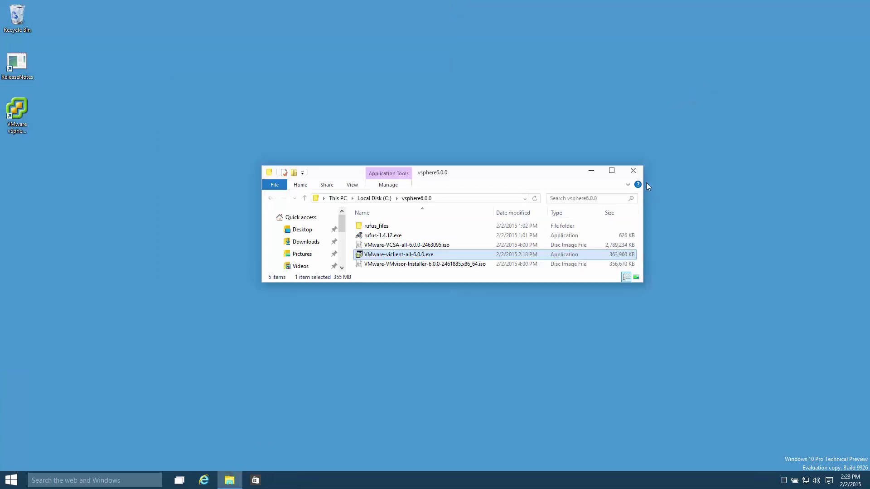
click(633, 170)
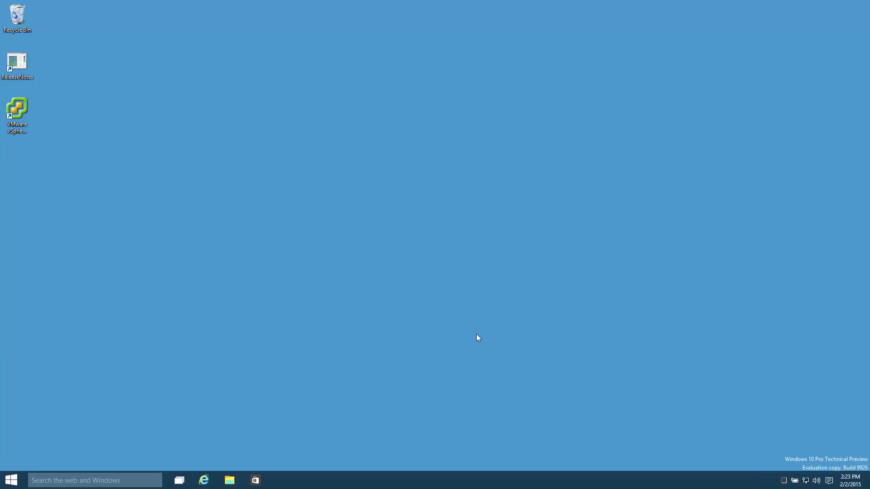
right_click(24, 115)
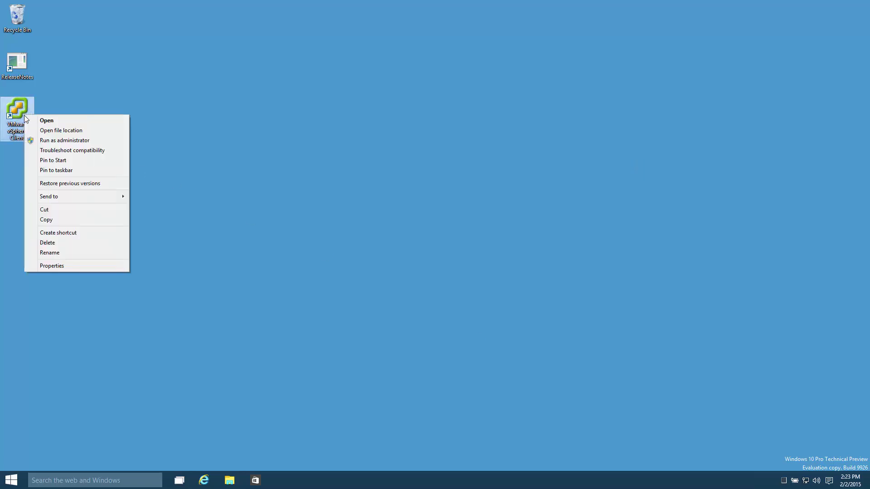
click(70, 170)
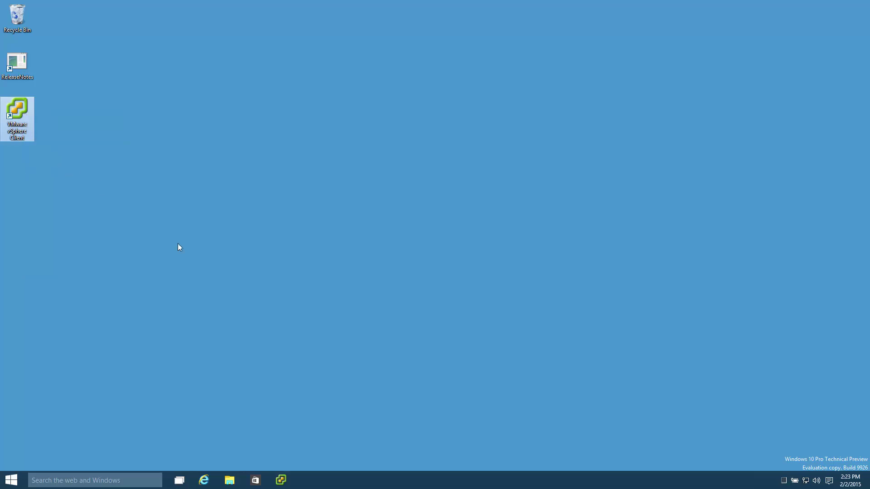
Step: Log in to host 10.10.1.50 as root, trusting its certificate and dismissing the evaluation notice
click(281, 481)
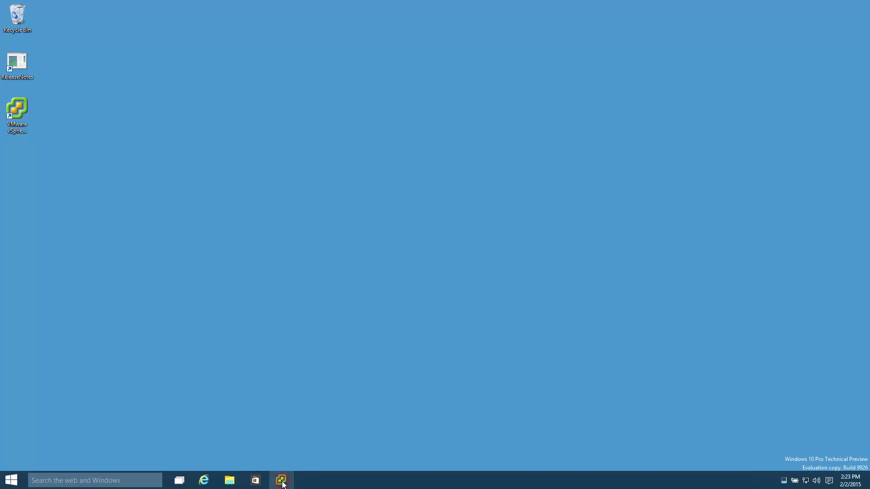
text(root)
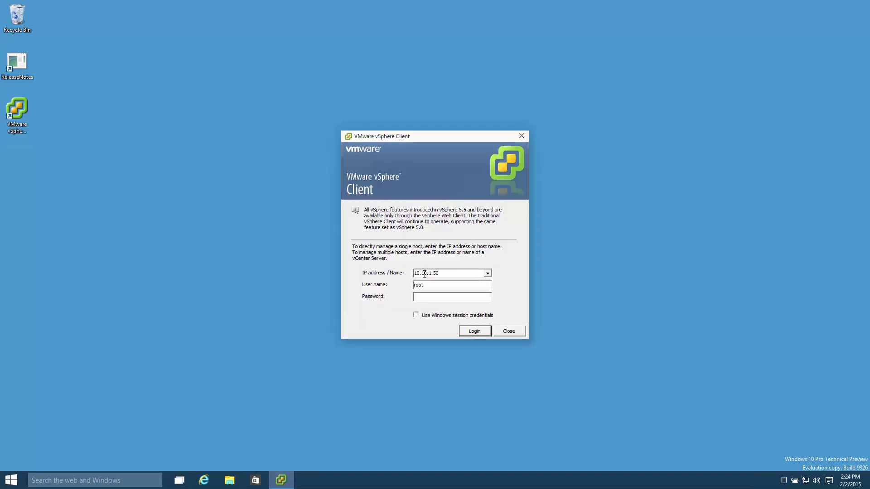
text(vmware)
key(Return)
click(397, 287)
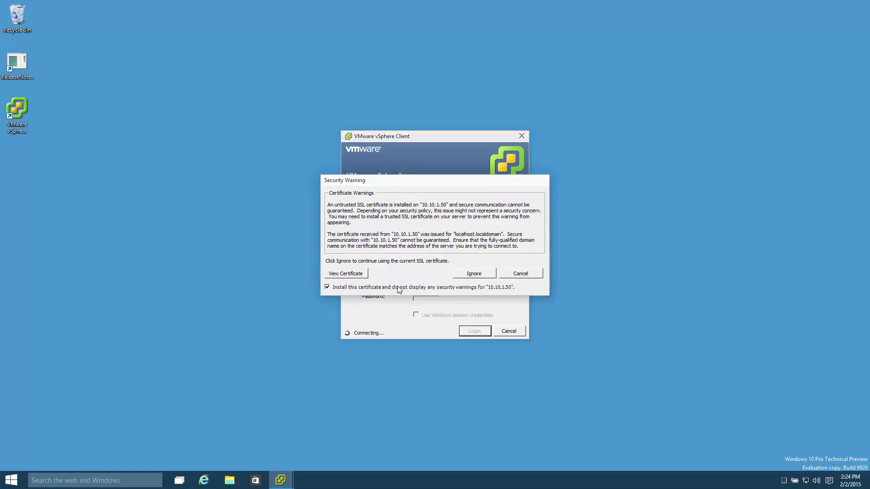
click(484, 275)
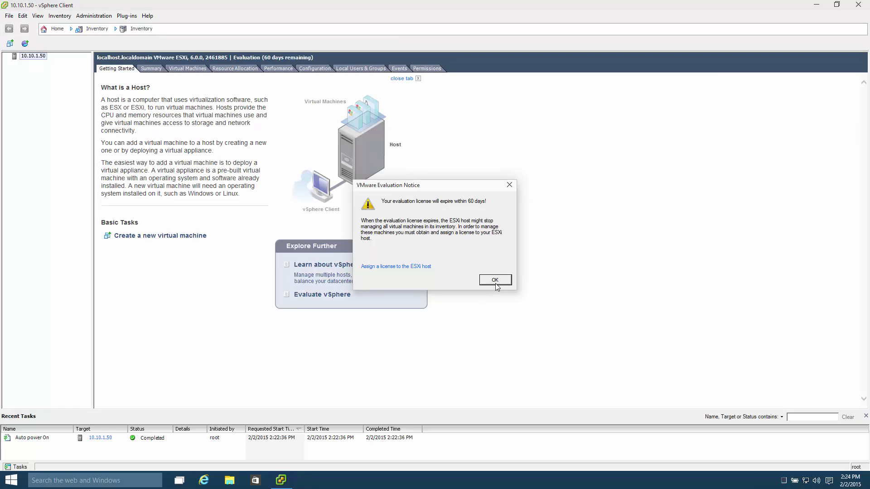
click(495, 281)
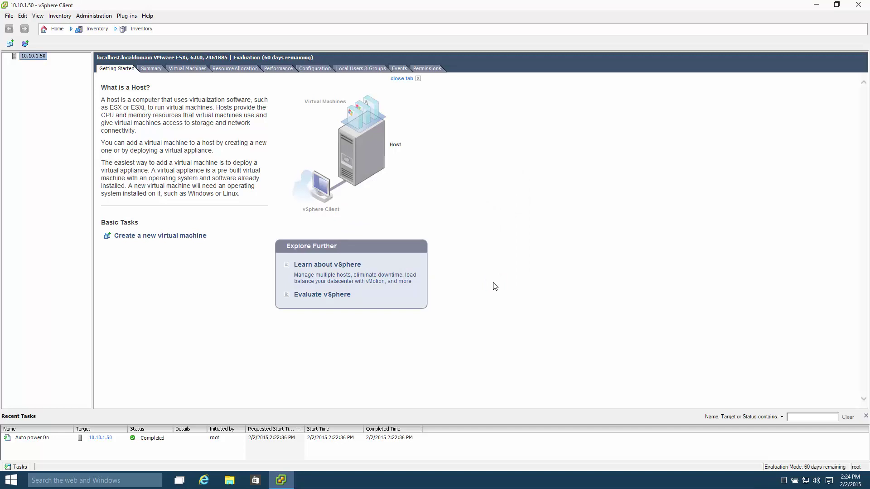
Step: Review the host's Summary tab with a widened Storage column, then minimize the client
click(153, 69)
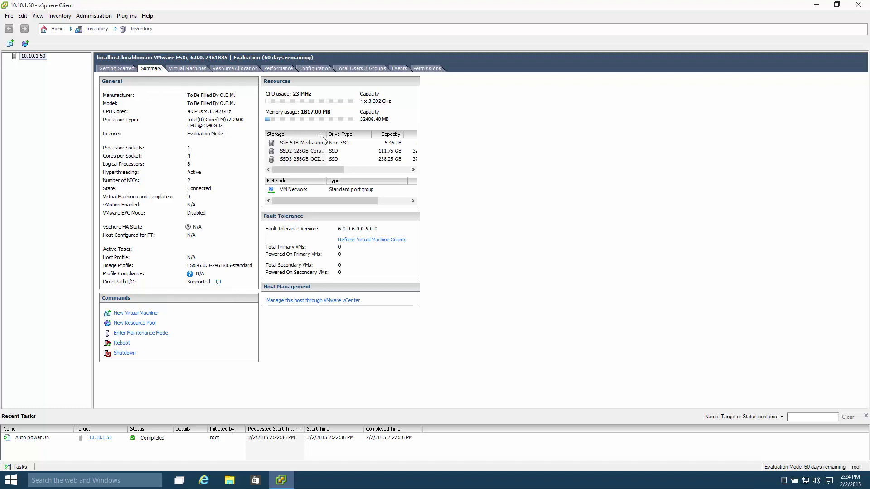
drag(326, 134, 348, 134)
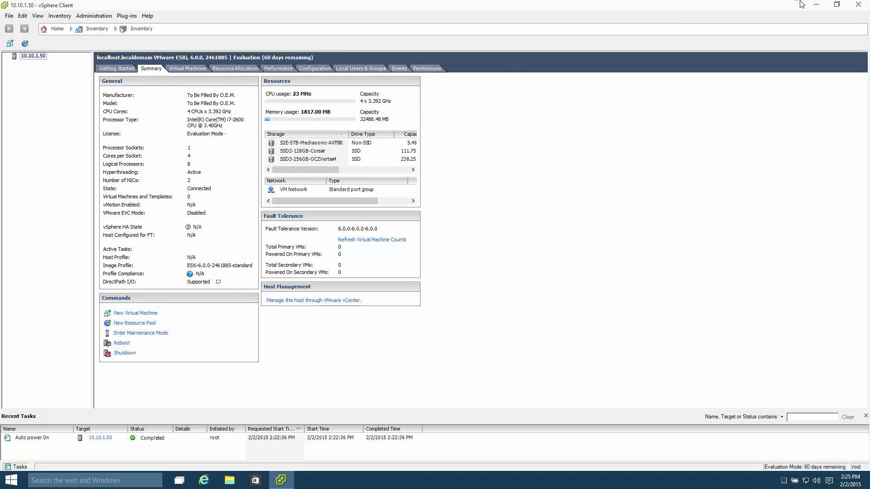
click(816, 5)
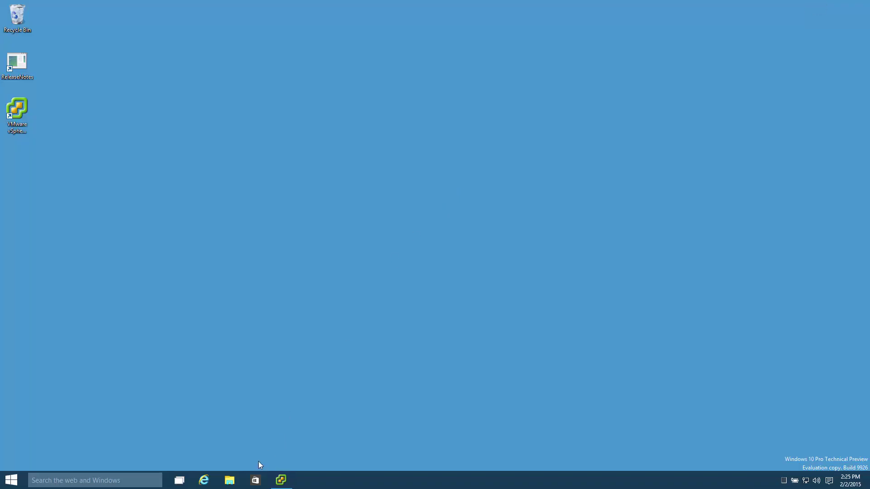
Step: Mount the VCSA disc image from the vsphere6.0.0 folder as DVD drive D:
click(230, 482)
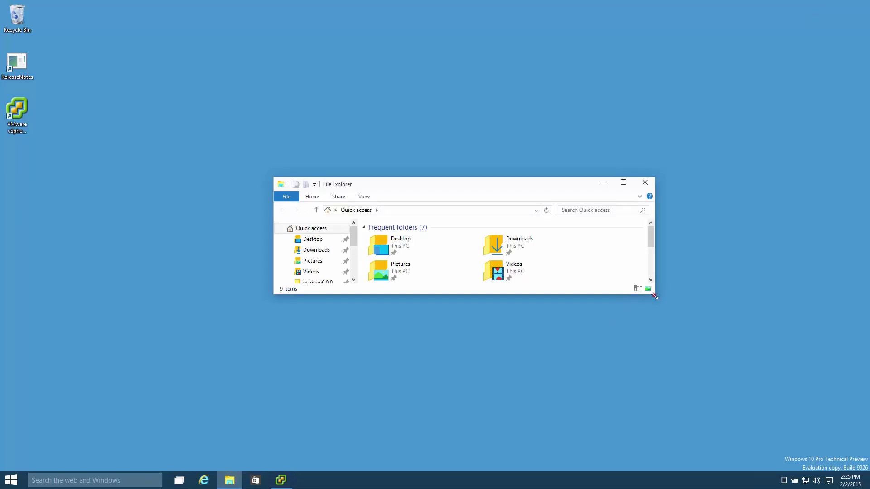
drag(654, 295, 662, 404)
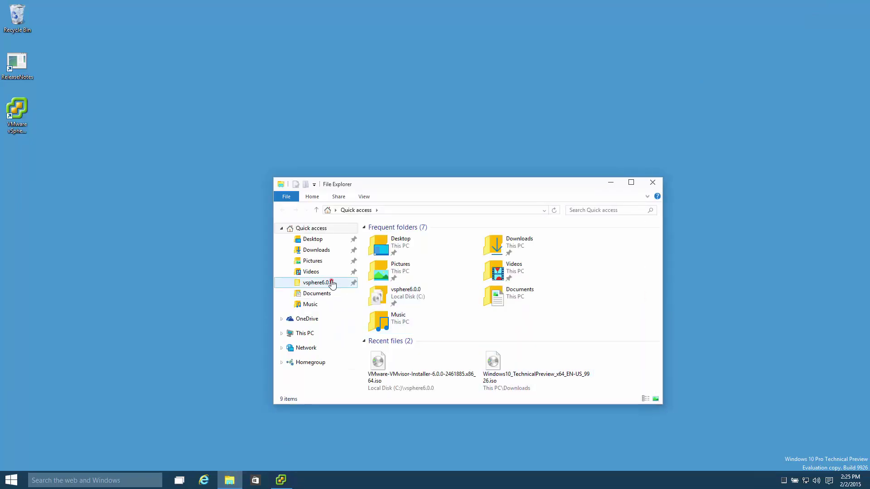
click(331, 283)
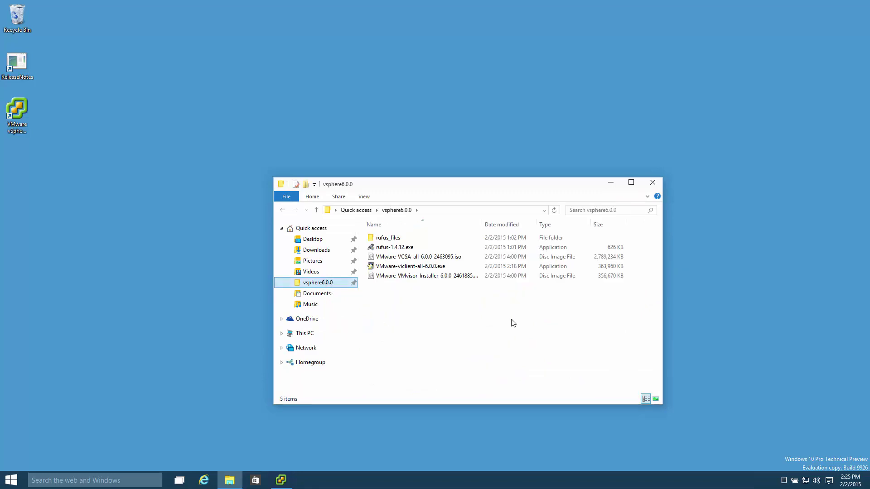
double_click(482, 223)
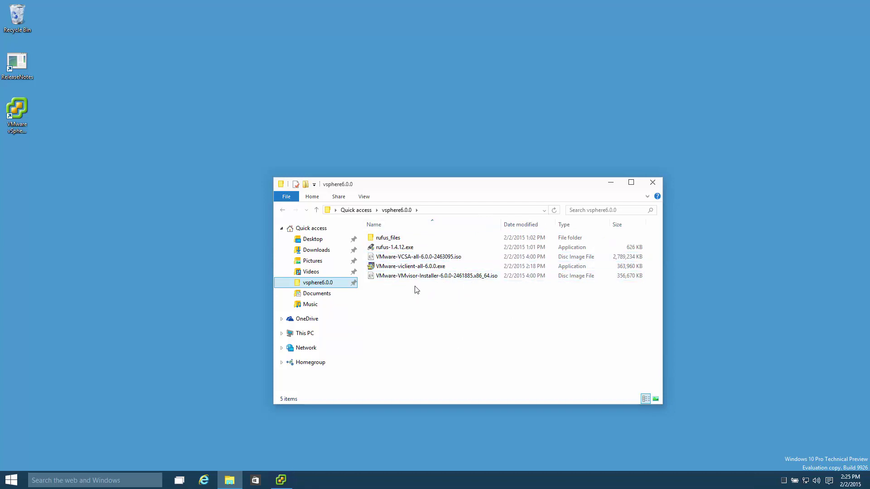
click(423, 277)
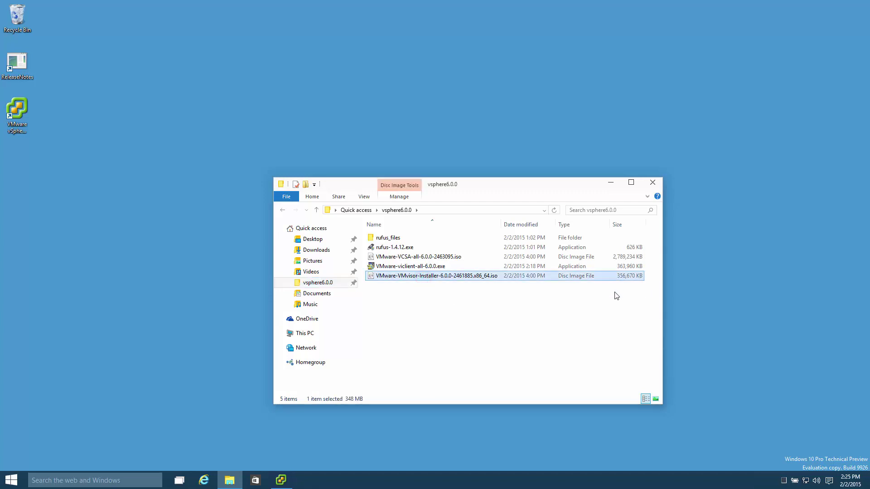
click(466, 256)
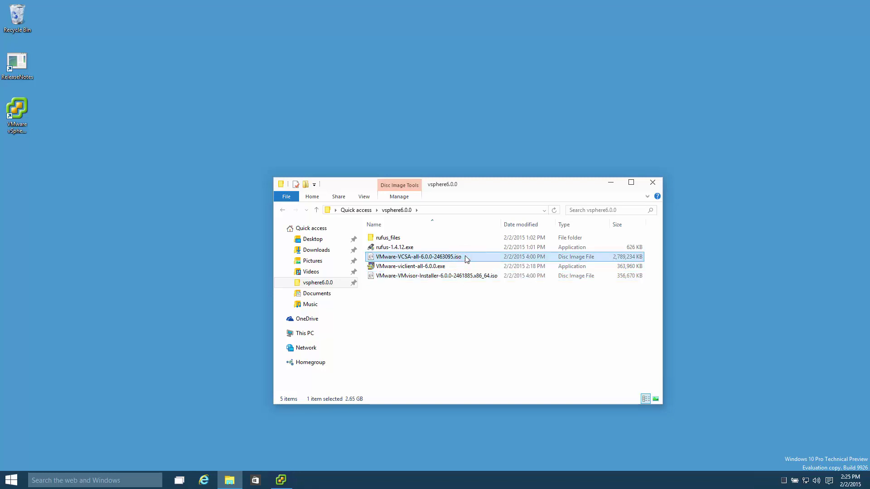
right_click(465, 257)
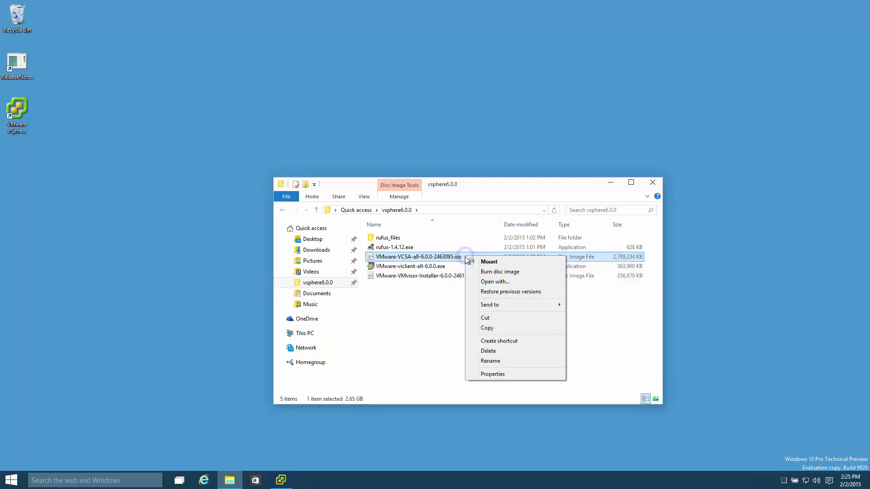
double_click(437, 258)
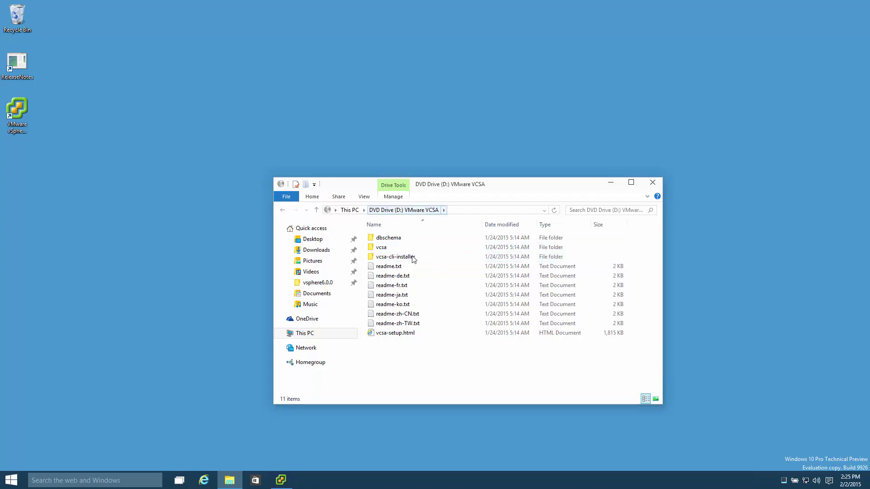
Step: Run VMware-ClientIntegrationPlugin-6.0.0.exe from the mounted disc's vcsa folder
click(454, 347)
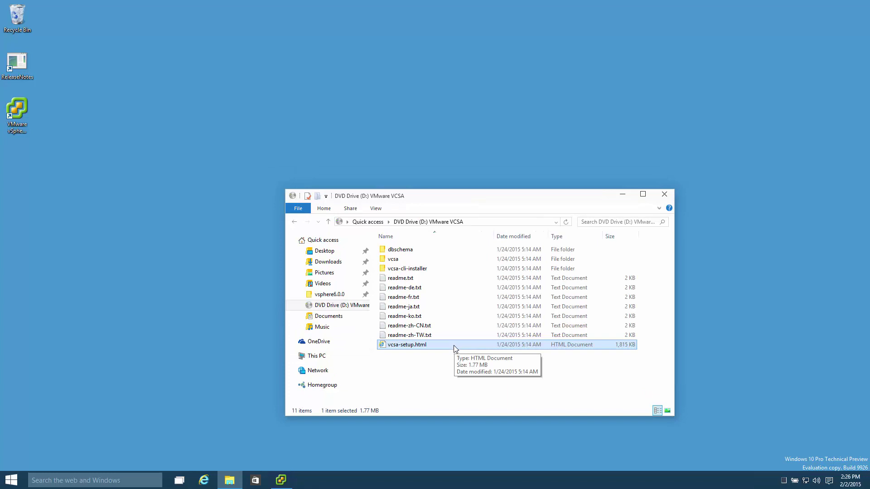
double_click(405, 262)
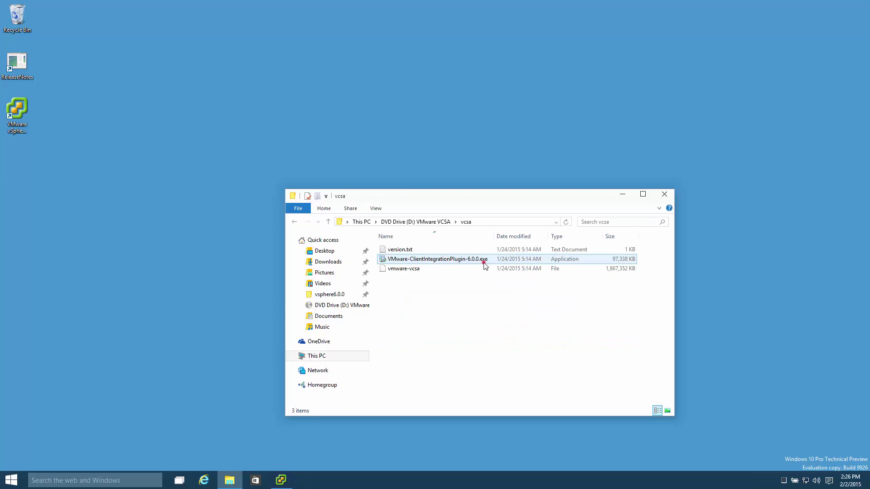
double_click(483, 263)
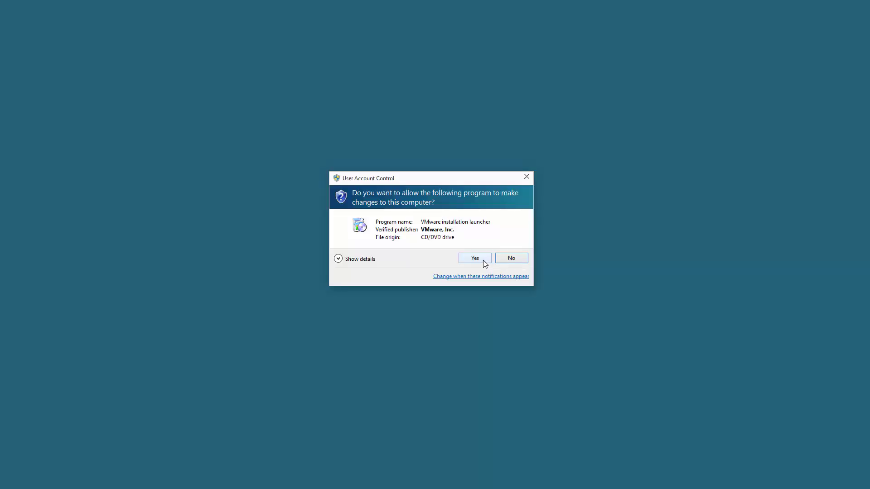
Step: Install Client Integration Plug-in 6.0.0 with the license accepted and default folder, then finish
click(483, 260)
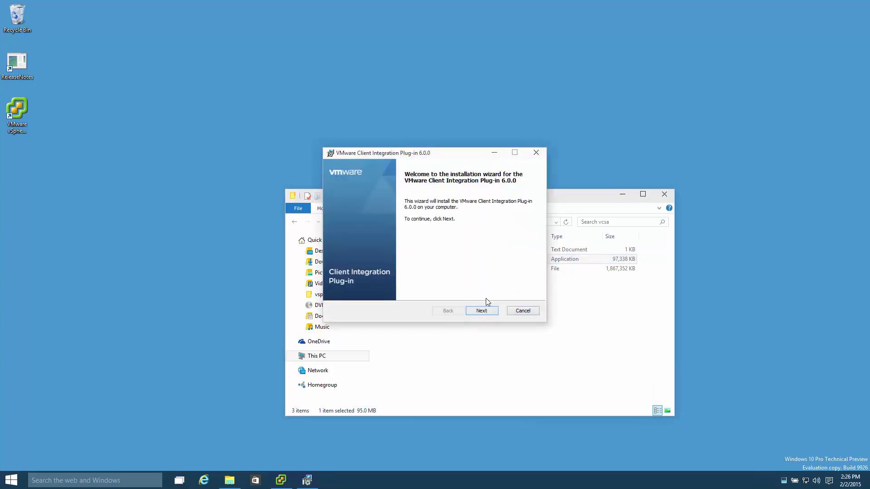
click(623, 195)
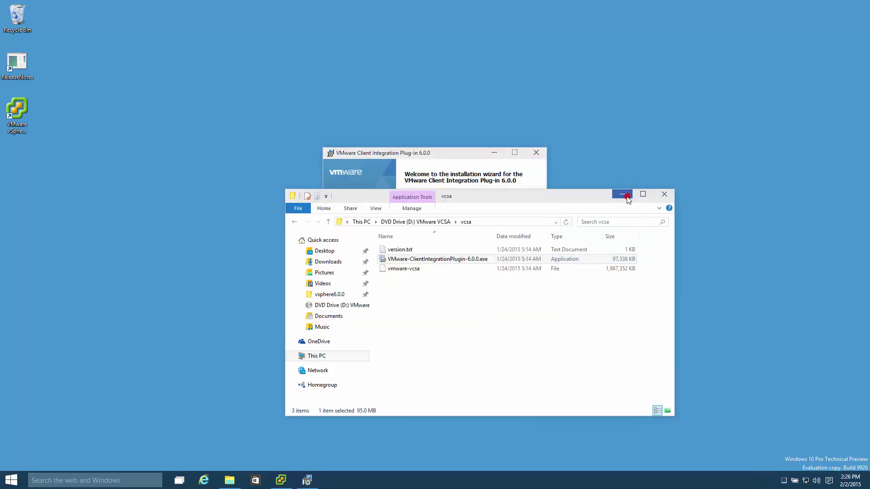
click(492, 315)
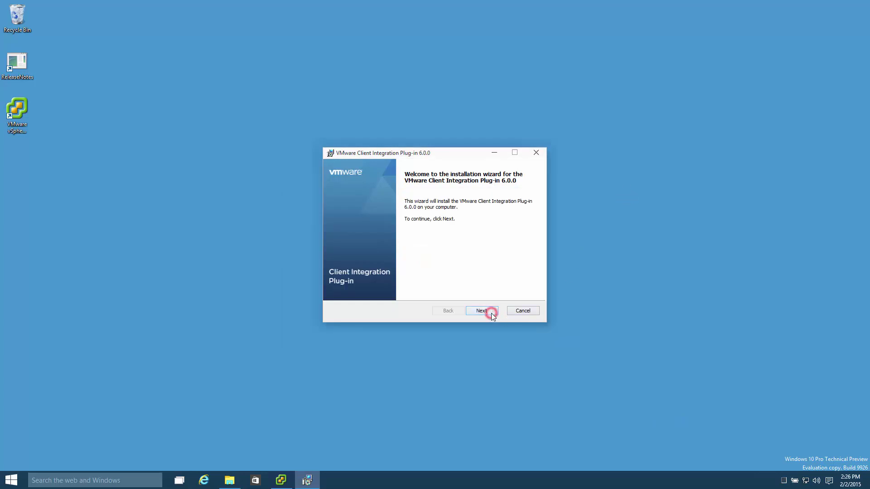
click(431, 282)
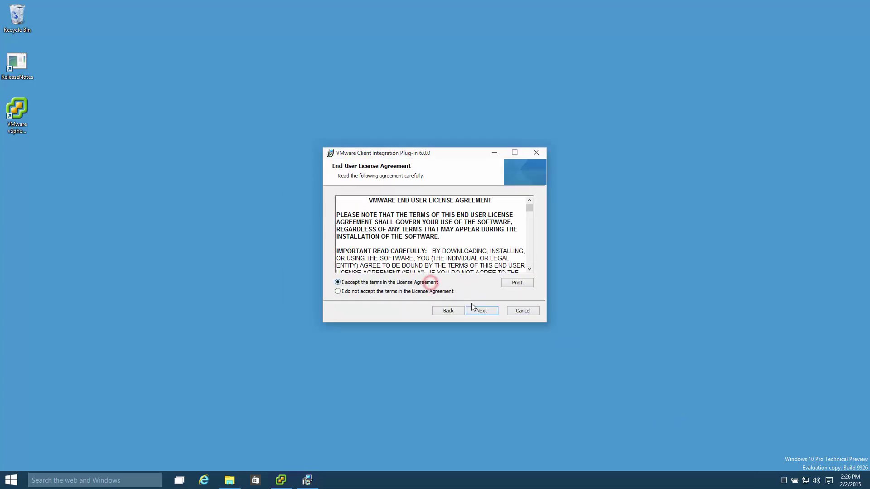
click(491, 309)
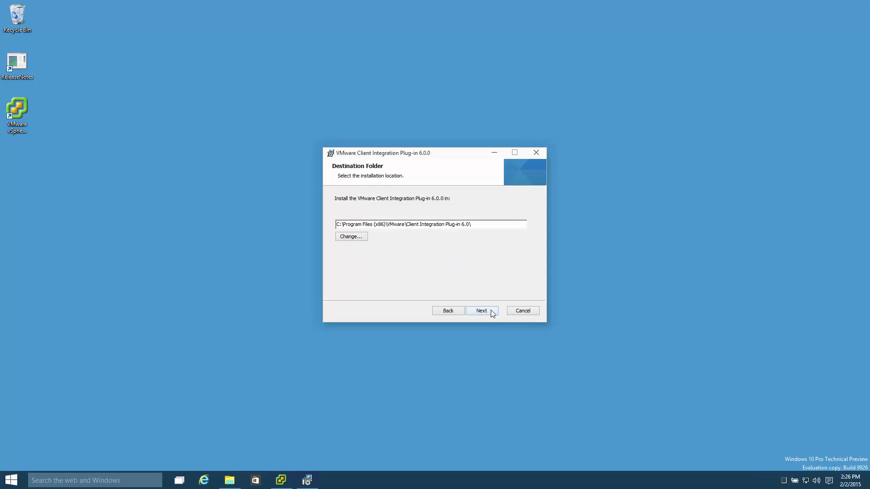
click(492, 311)
click(493, 313)
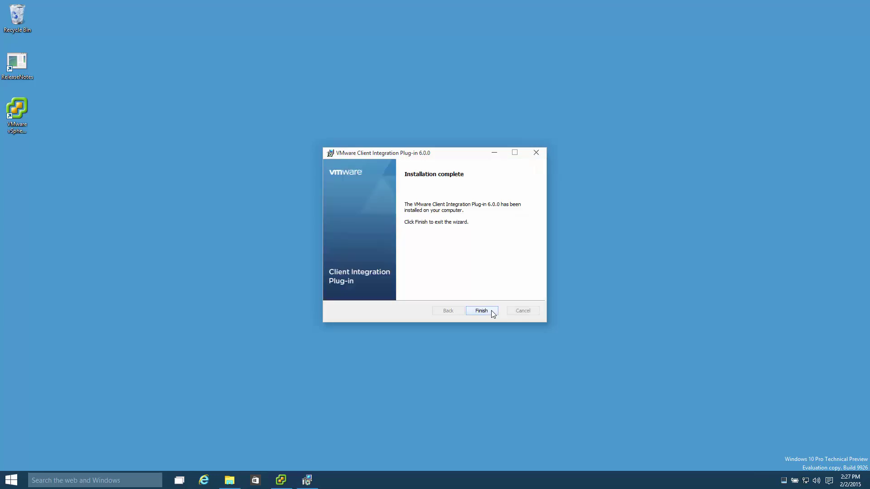
click(492, 312)
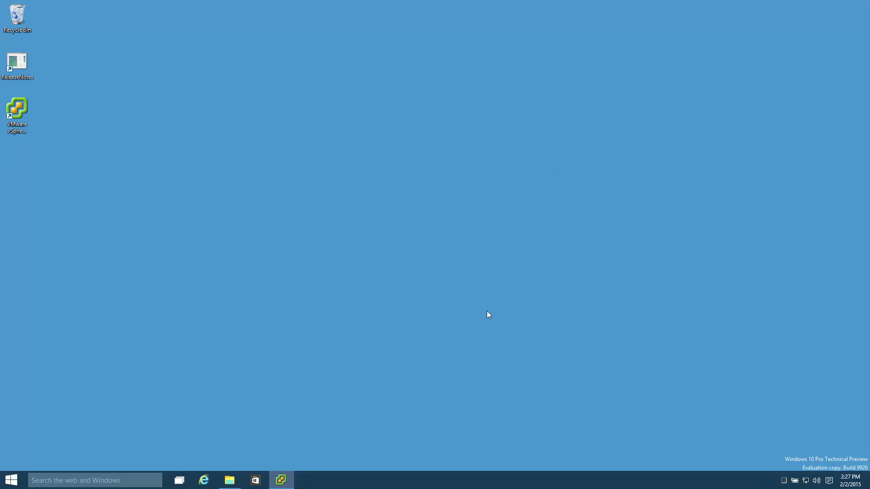
Step: Open vcsa-setup.html from the D: drive root in Internet Explorer, allowing the plug-in
click(238, 478)
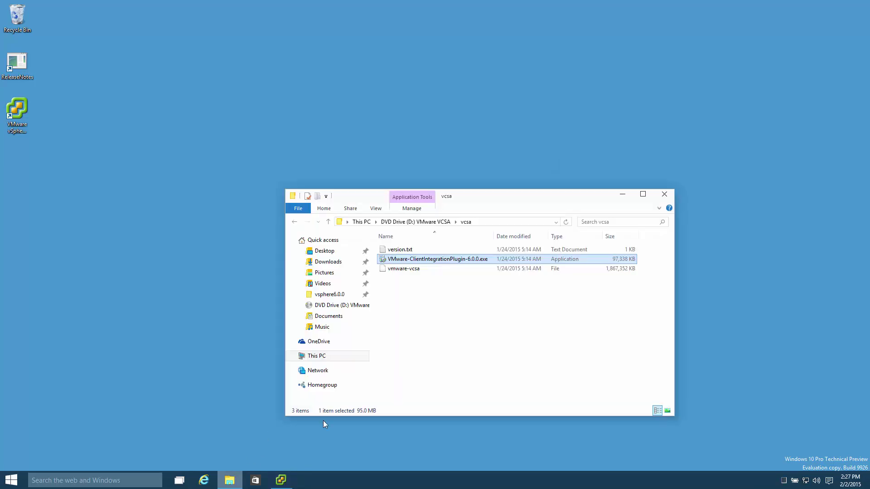
click(432, 225)
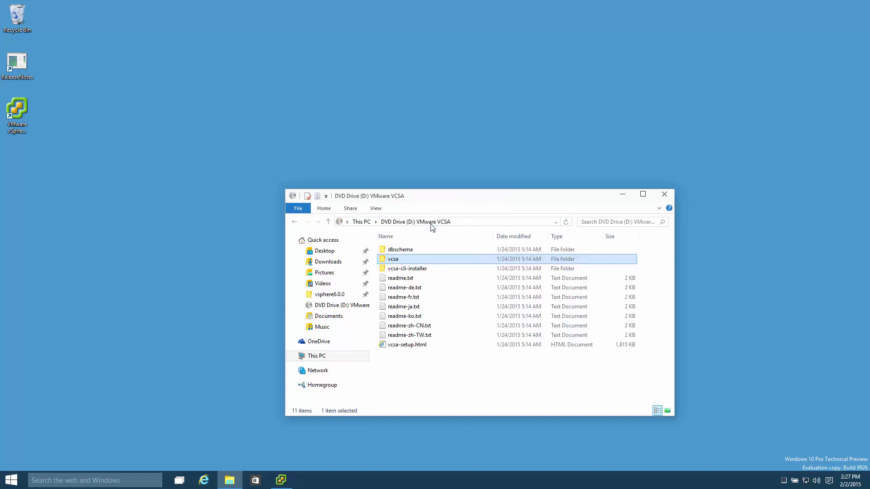
click(428, 347)
double_click(428, 347)
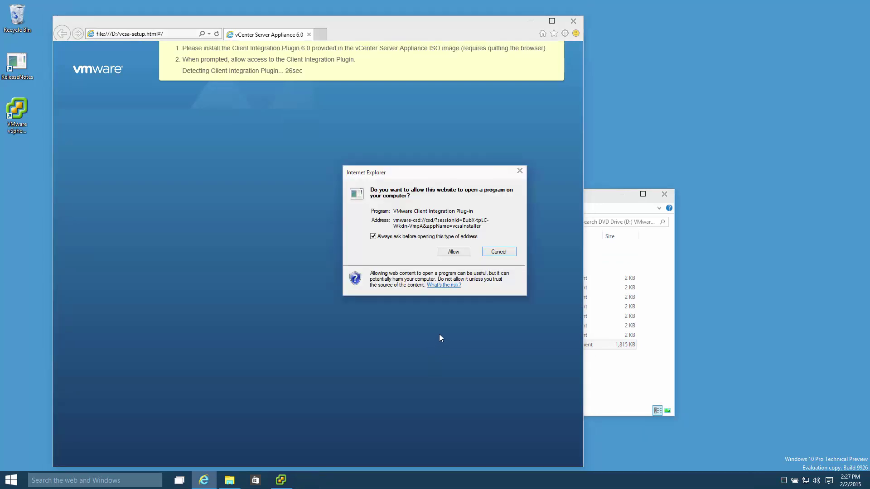
click(460, 254)
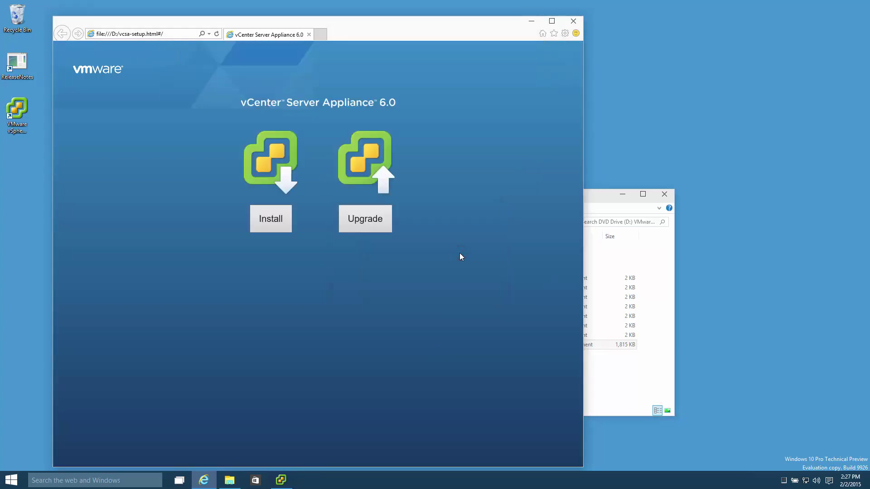
click(625, 195)
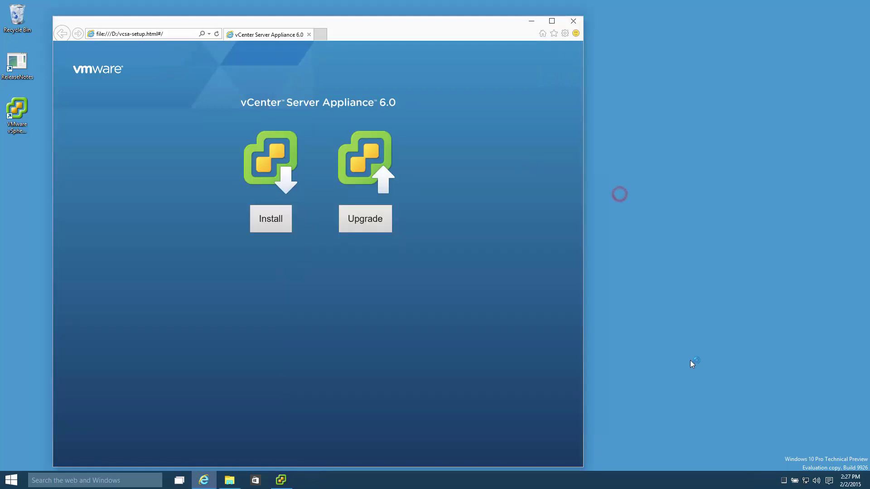
Step: Start a new vCenter Server Appliance install and accept the license agreement
click(277, 233)
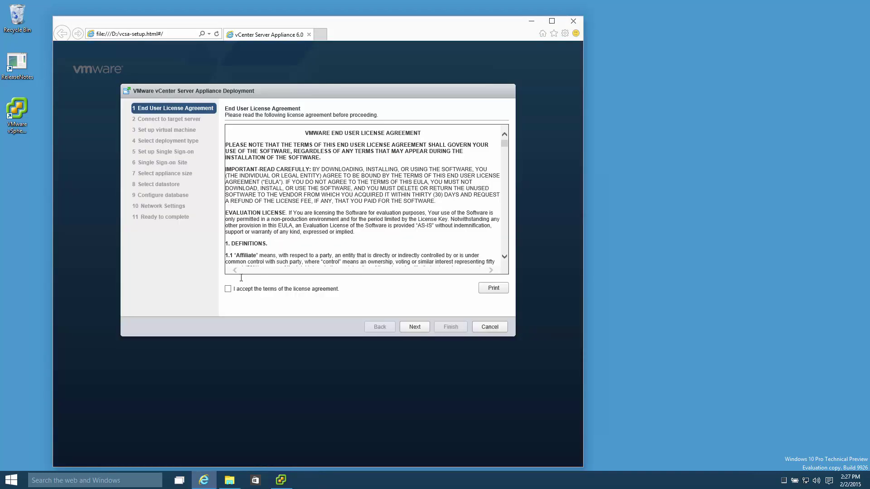
click(229, 289)
click(425, 333)
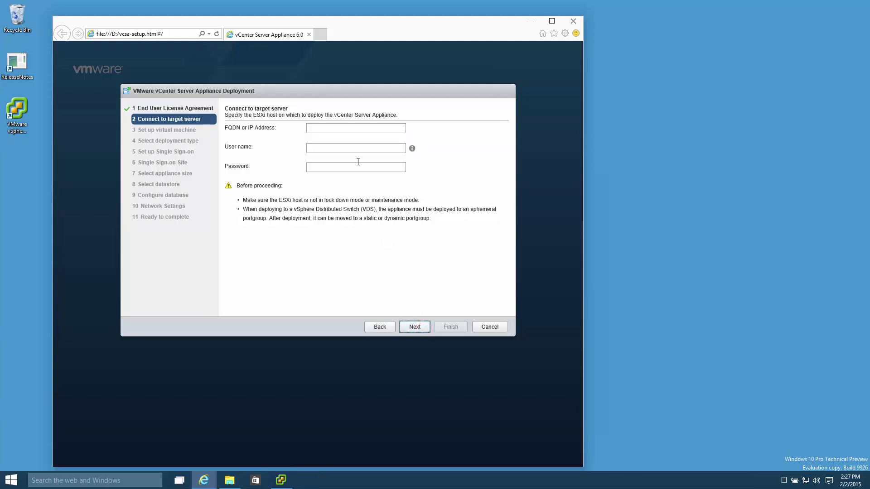
Step: Connect to ESXi host 10.10.1.50 as root with its password, trusting the certificate
click(334, 128)
text(10.10.1.50)
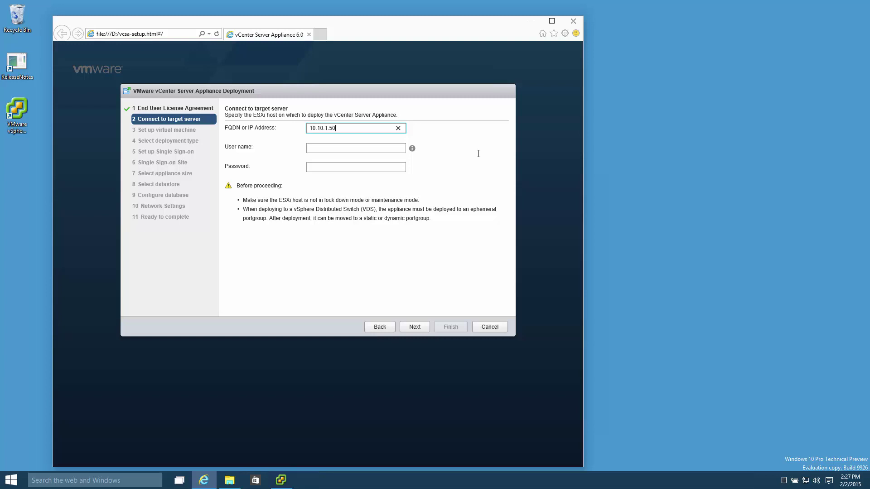
key(Tab)
text(root)
key(Tab)
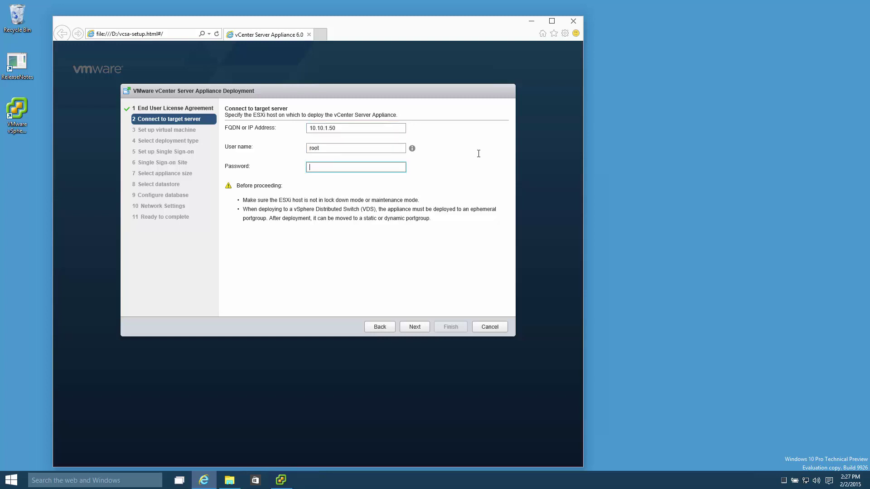
text(•••••••••)
click(415, 327)
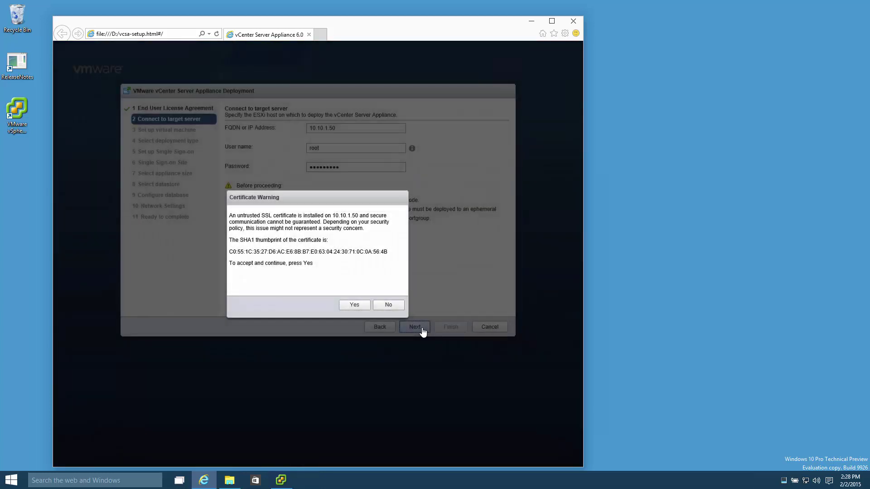
click(355, 305)
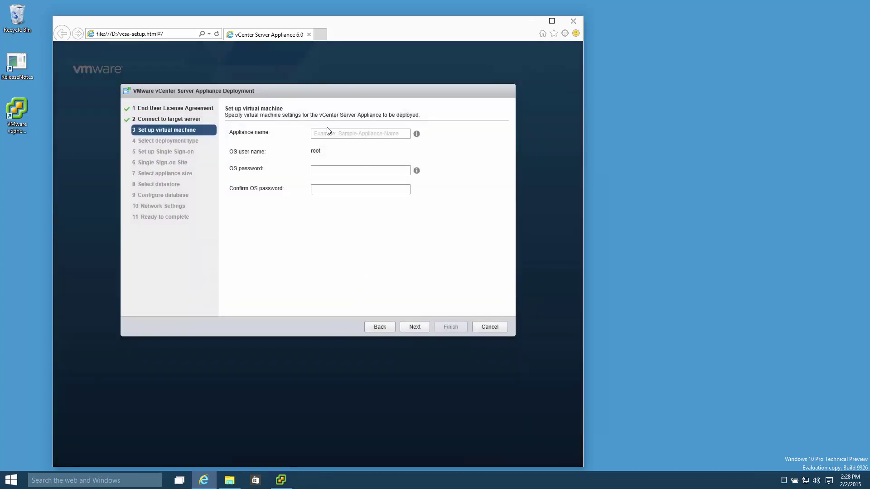
Step: Name the appliance vcsa, set and confirm its OS password, and keep the embedded Platform Services Controller
click(329, 133)
text(vcsa)
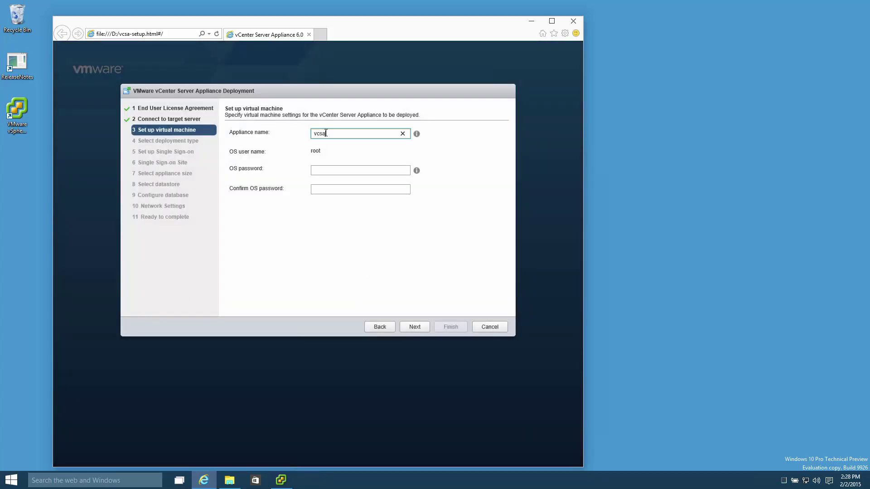
click(322, 170)
text(VMware1!)
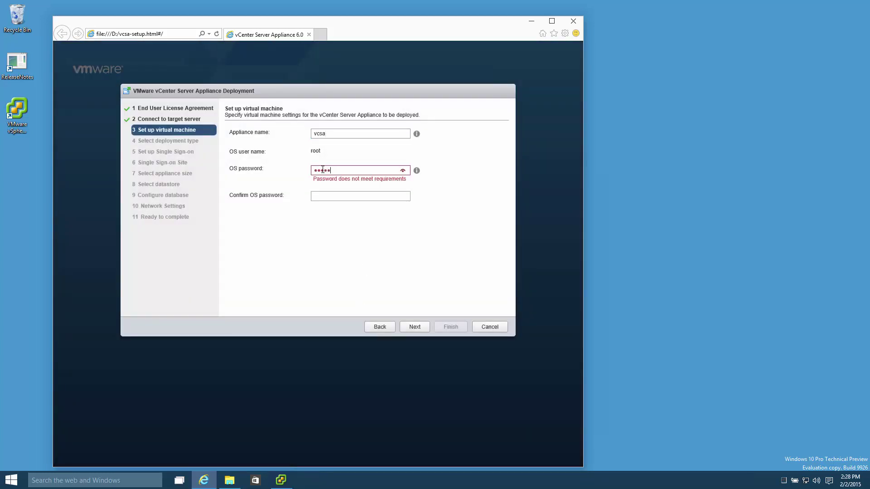
text(!)
key(Tab)
text(VM)
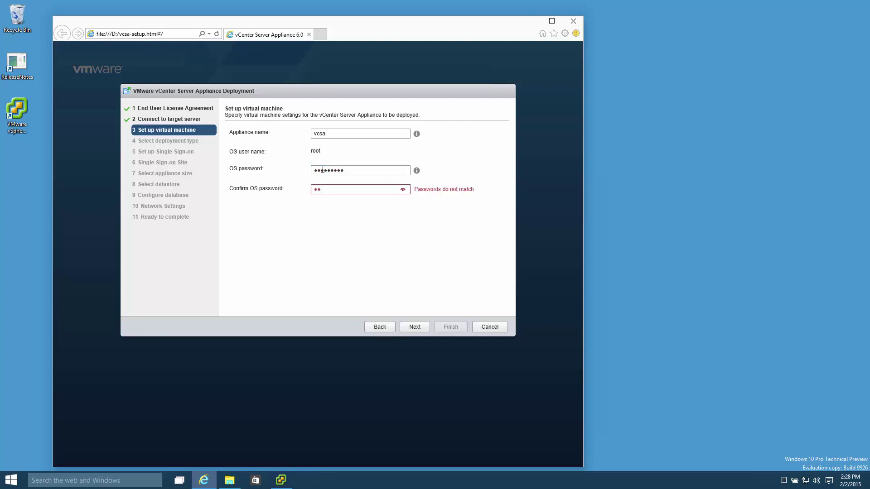
text(ware)
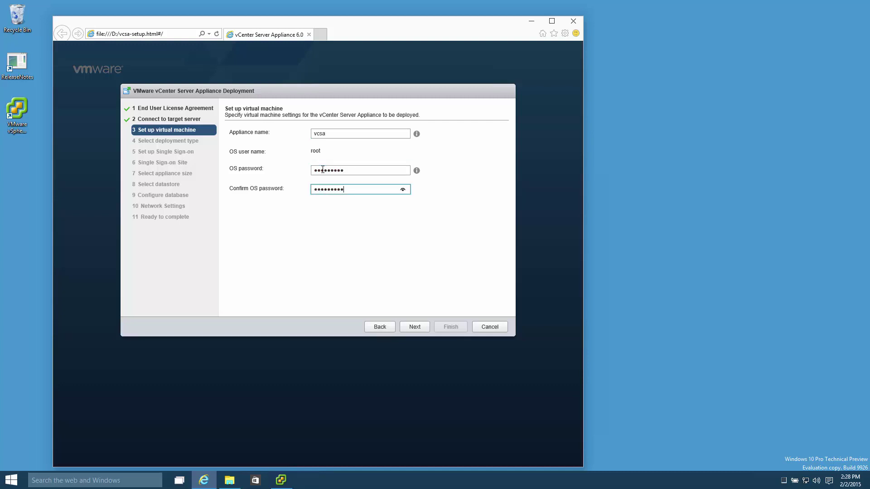
click(419, 328)
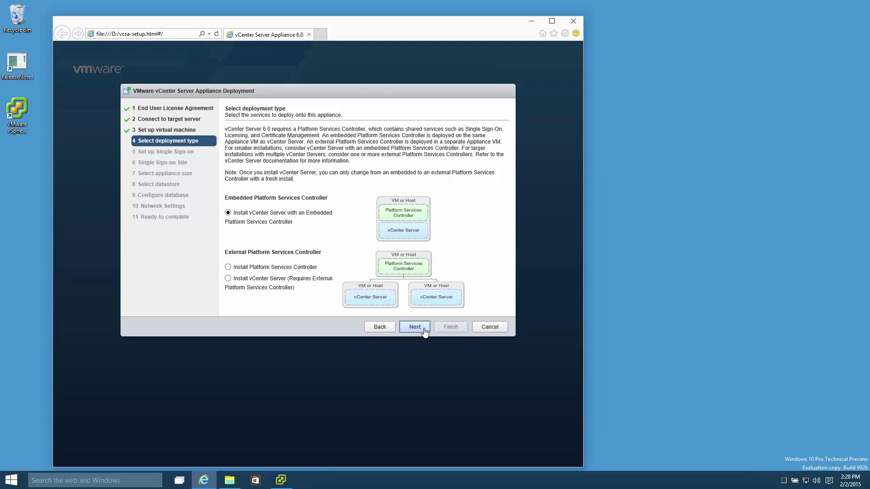
click(424, 330)
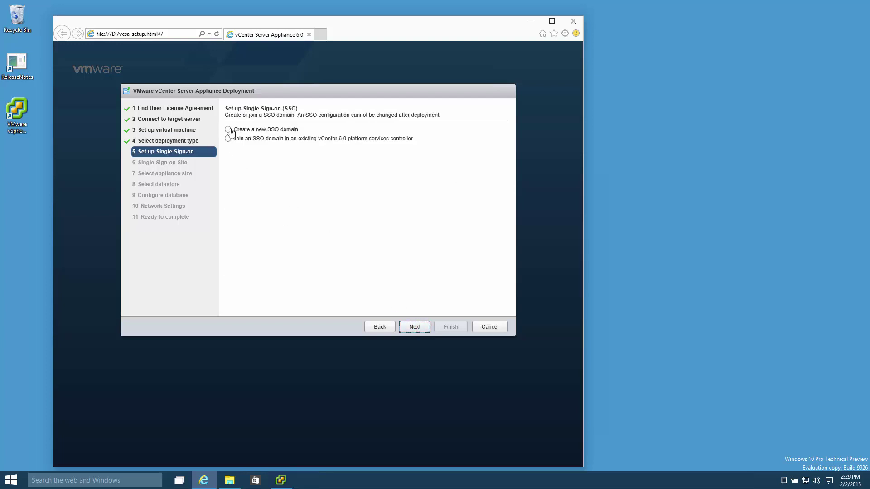
Step: Choose a new SSO domain and enter the SSO administrator password, clearing the mistyped confirmation
click(229, 130)
click(336, 175)
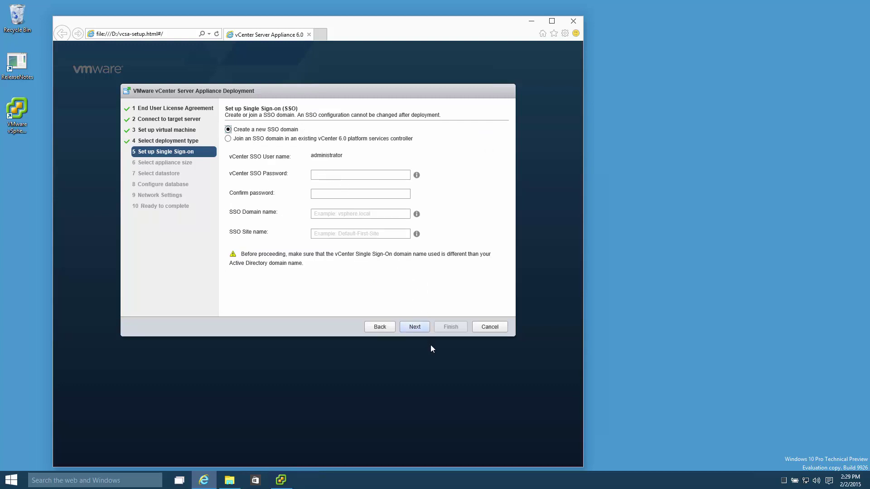
click(323, 174)
text(•••••)
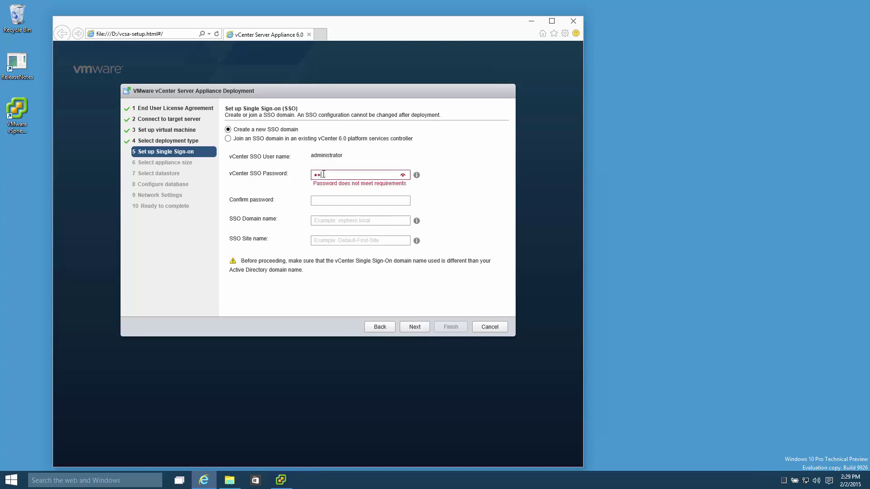
text(•••••)
key(Tab)
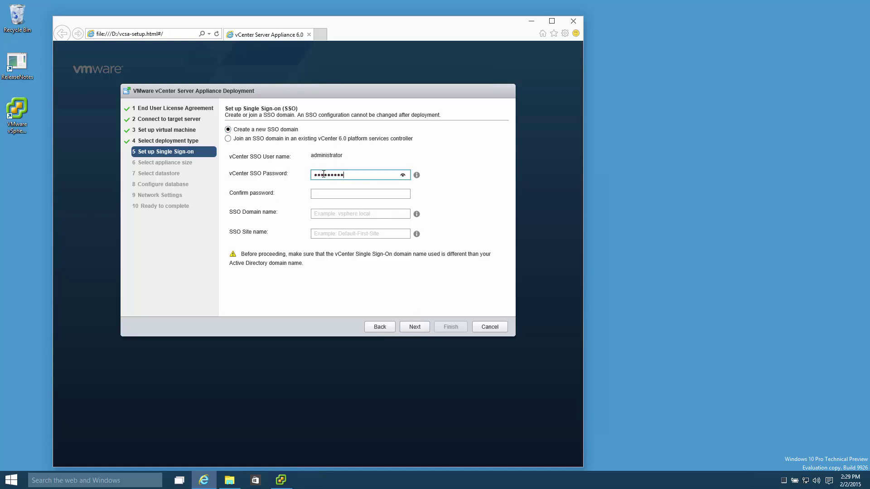
text(•••••••)
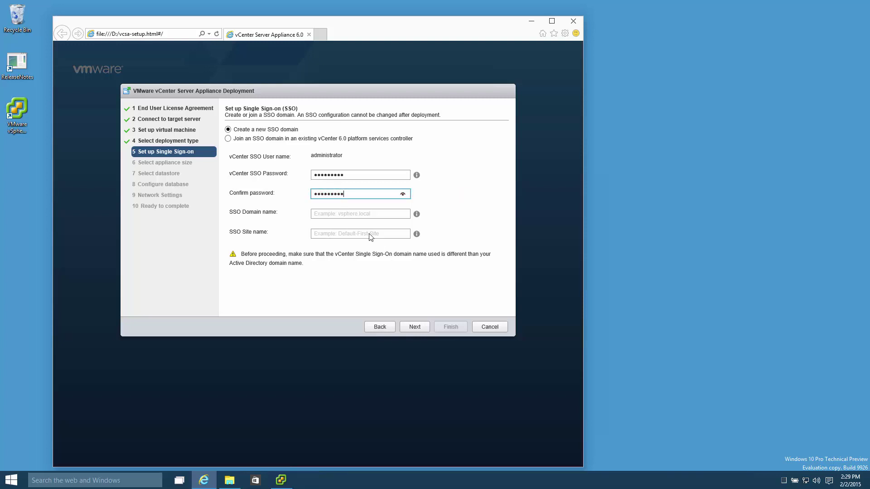
key(ctrl+a)
key(BackSpace)
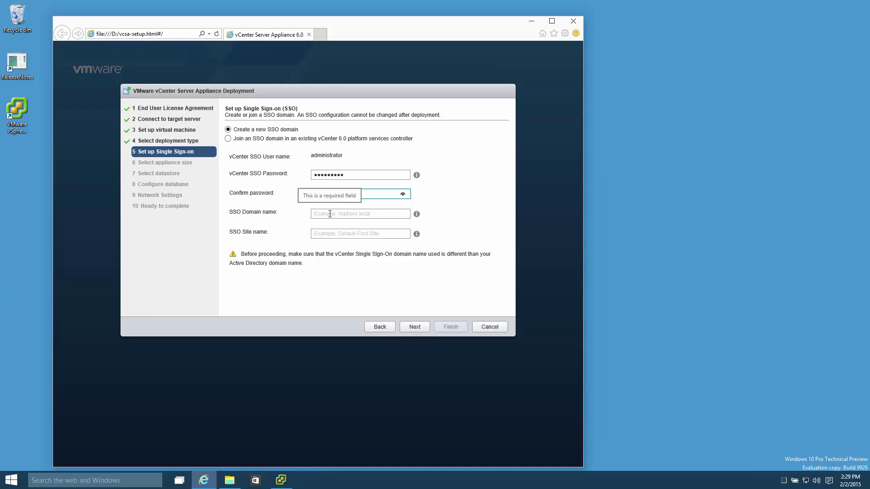
Step: Enter SSO domain name vsphere.local and site name Default-First-Site
click(330, 214)
text(v)
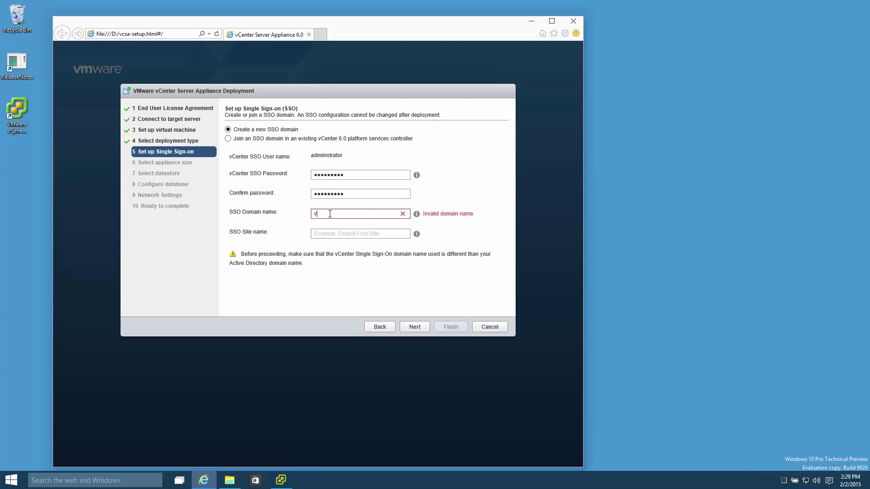
text(sphere.local)
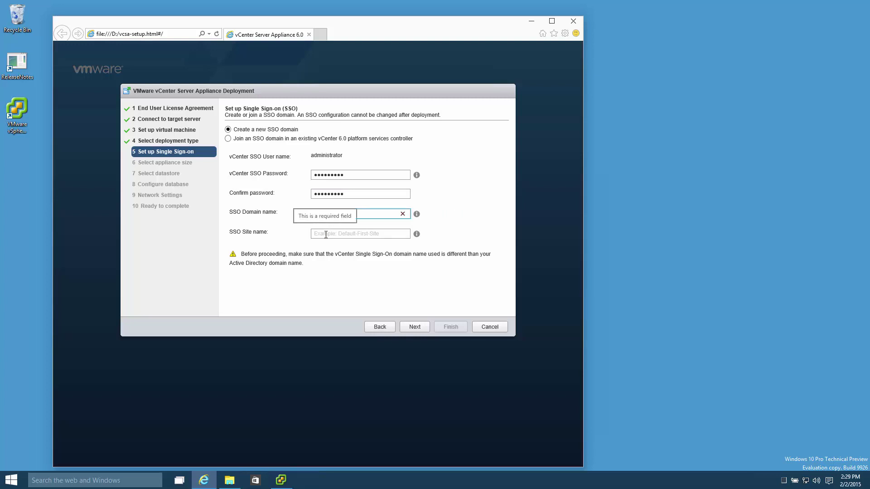
click(326, 234)
text(Default-F)
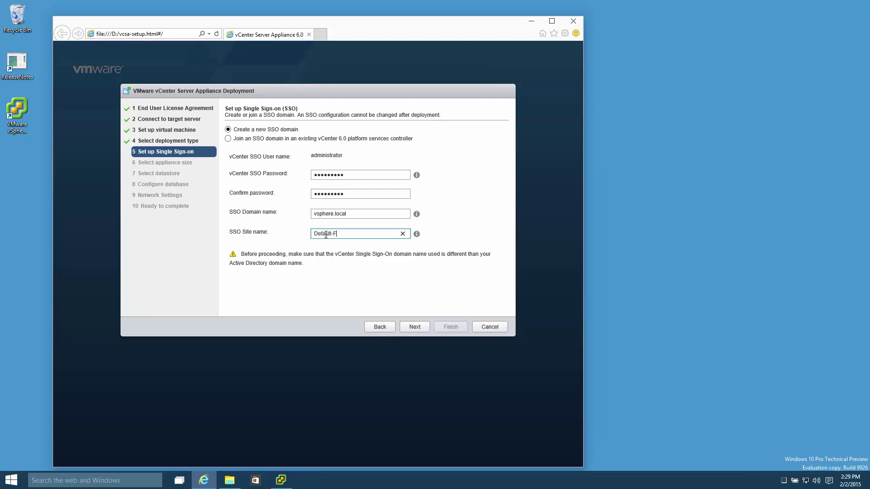
text(irst-Site)
Step: Keep the Tiny appliance size
click(415, 327)
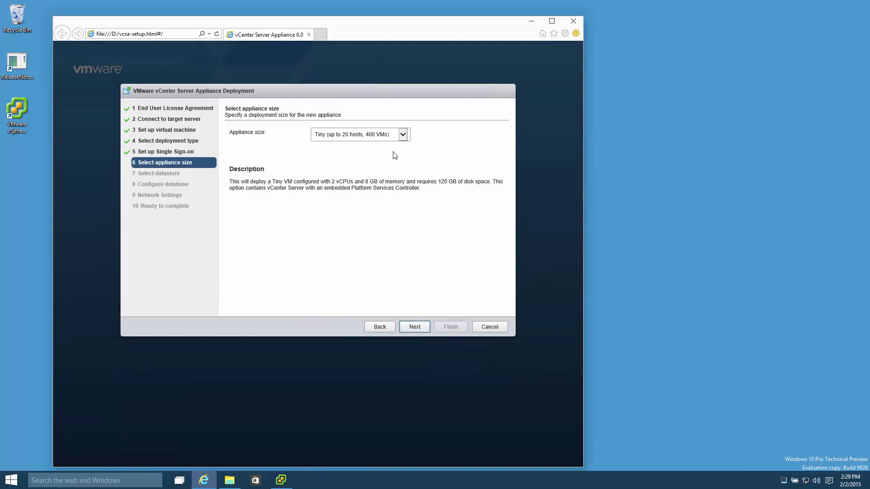
click(402, 135)
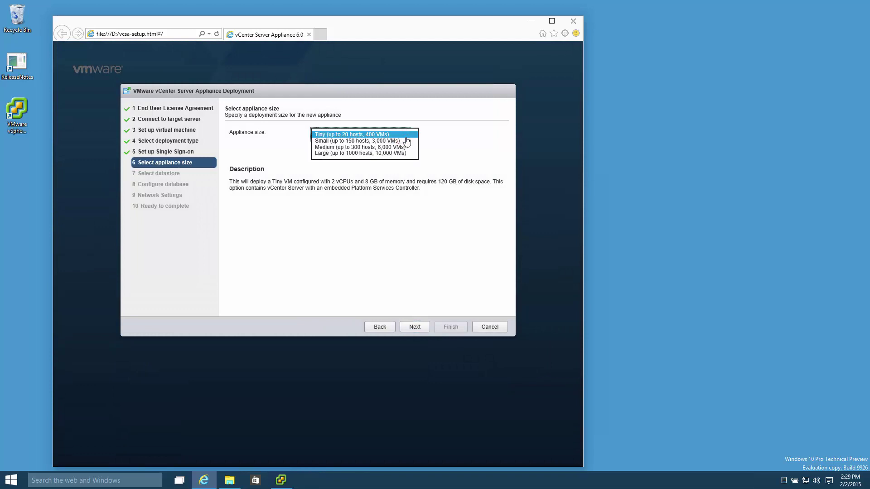
click(426, 326)
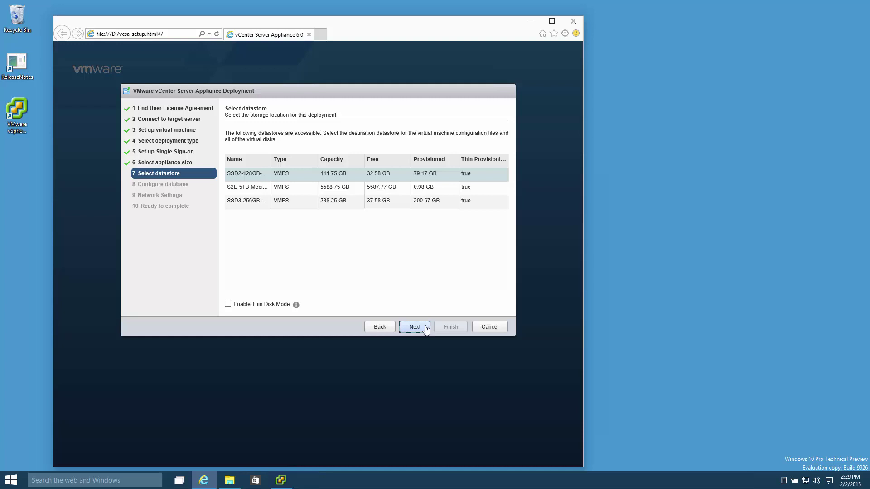
Step: Store the appliance on the SSD3 datastore with thin disk mode enabled
click(249, 203)
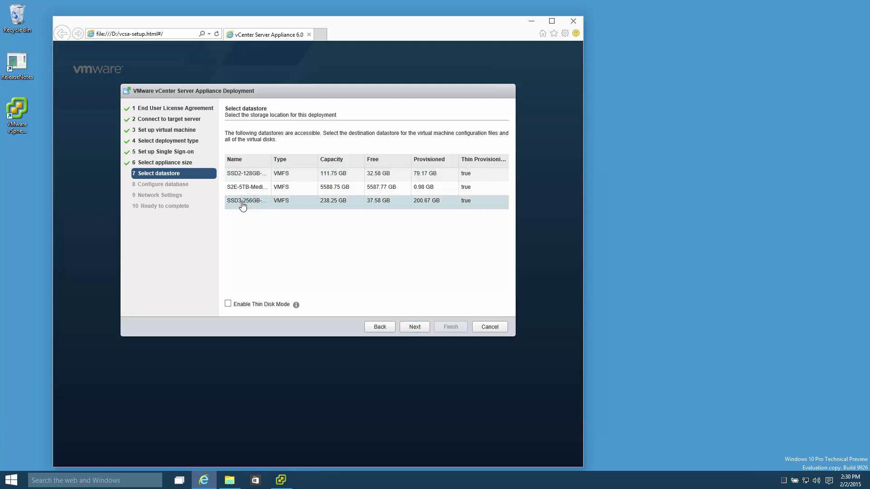
click(227, 304)
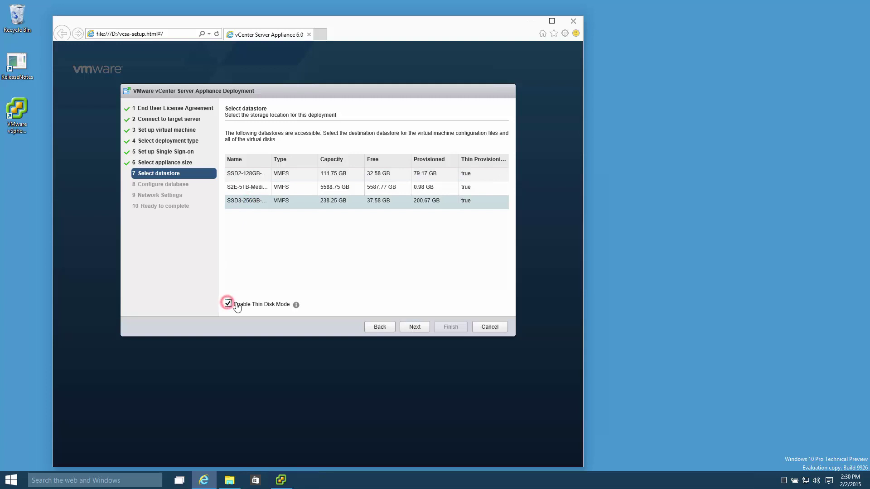
click(296, 306)
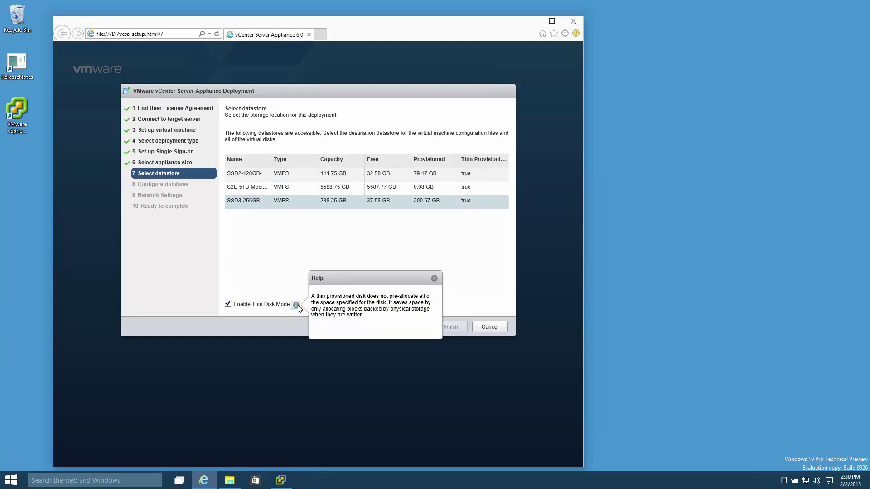
click(301, 276)
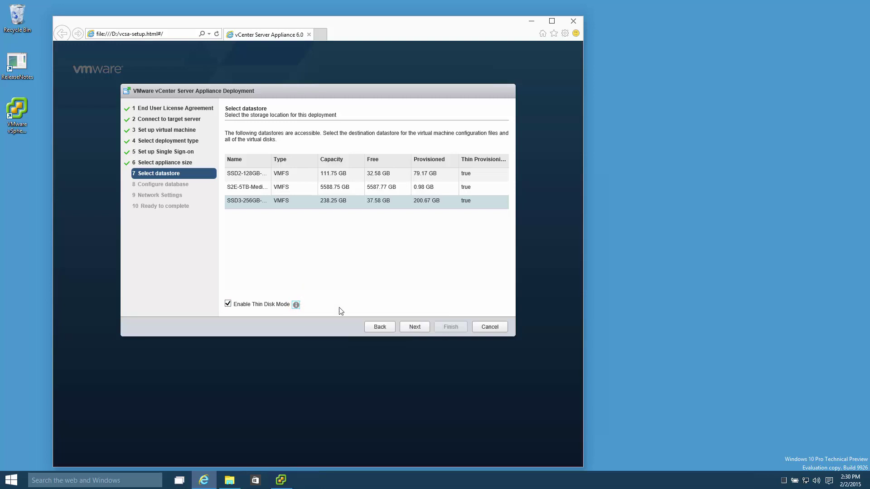
click(423, 326)
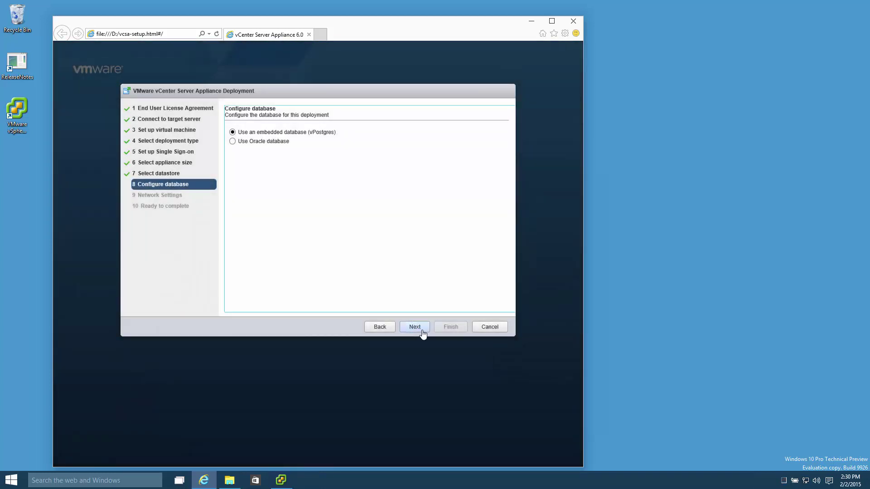
Step: Keep embedded vPostgres and set static networking with address and system name 10.10.1.51
click(422, 330)
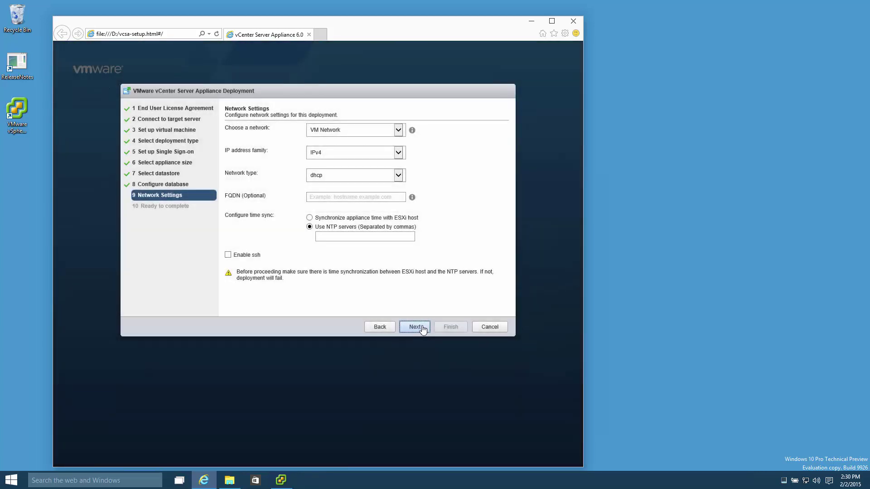
click(401, 180)
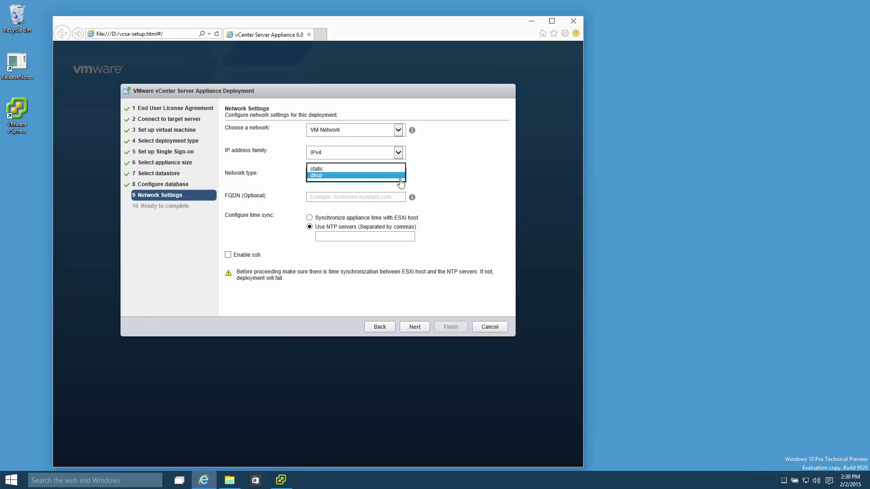
click(368, 169)
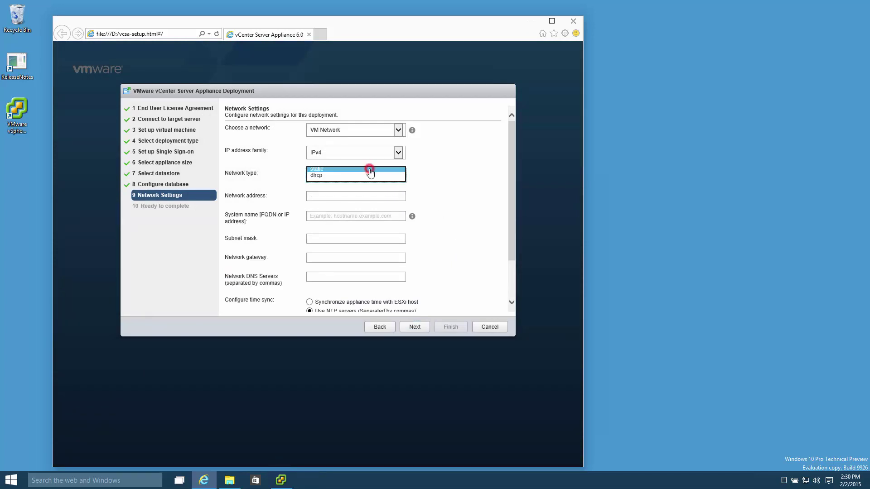
click(342, 196)
text(10.10.1.51)
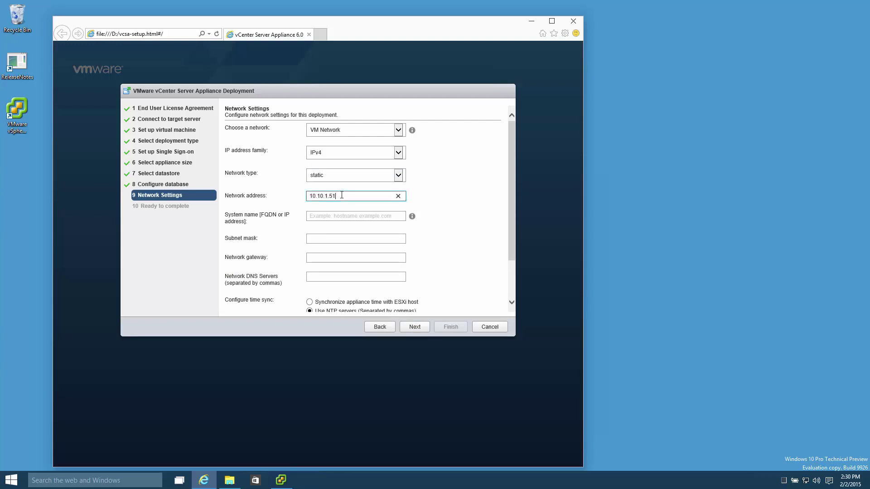
key(Tab)
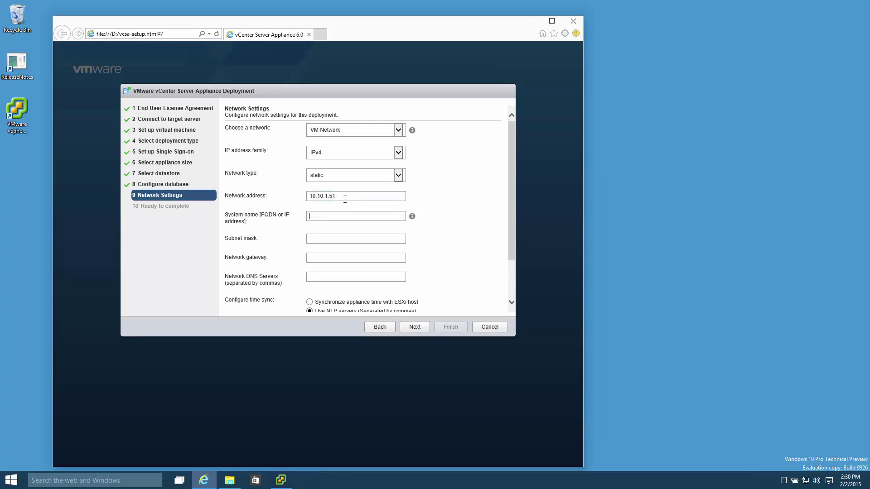
text(10.10.1.51)
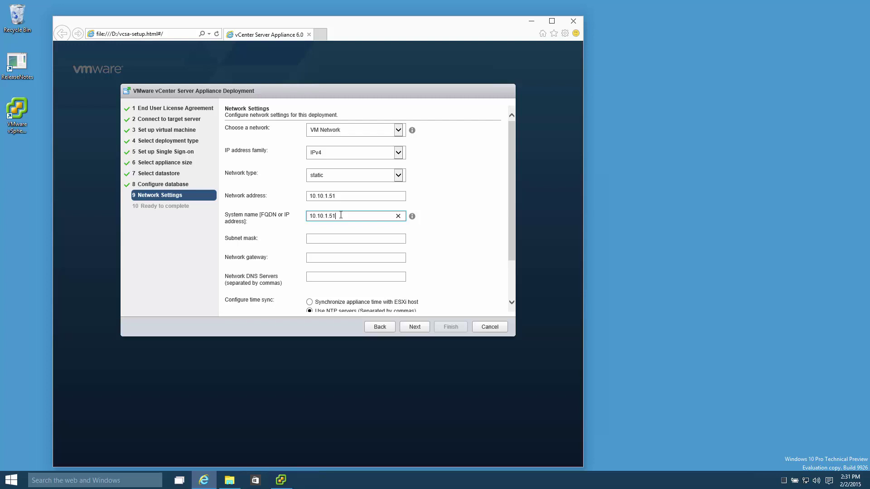
Step: Enter subnet mask 255.255.255.0 and gateway 10.10.1.1
click(324, 236)
text(255.255.255.0)
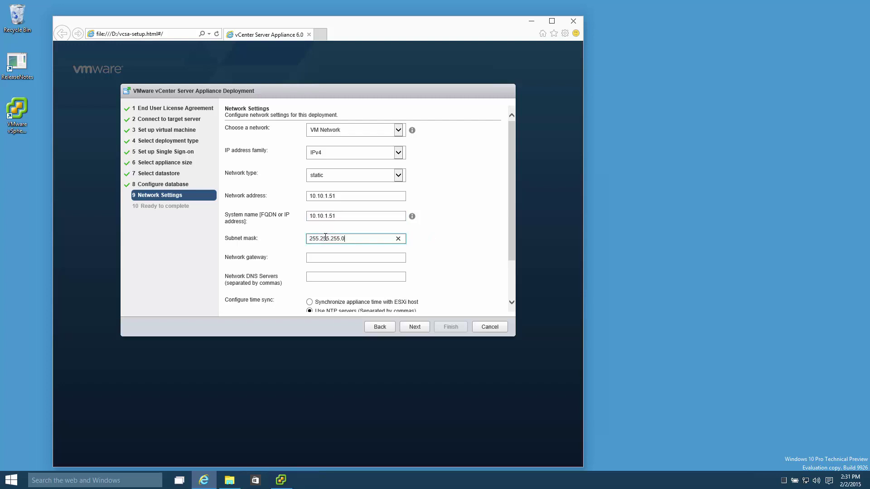
key(Tab)
text(2)
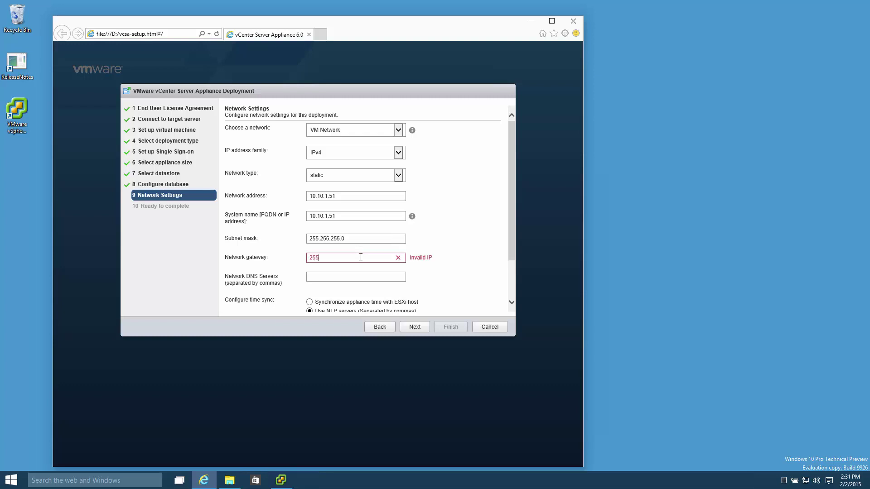
key(BackSpace)
text(10.10.1.1)
Step: Set DNS server 8.8.8.8 and synchronize appliance time with the ESXi host
click(334, 276)
text(8.8.)
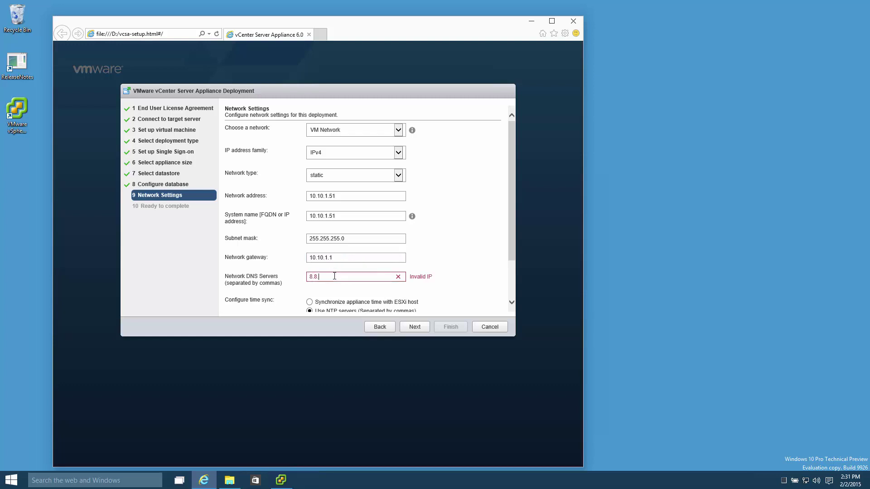
text(8.8)
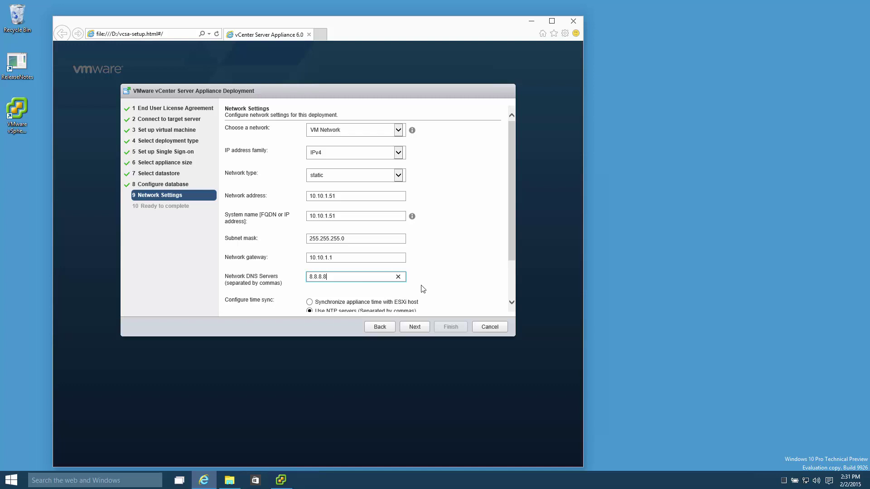
drag(512, 226, 516, 282)
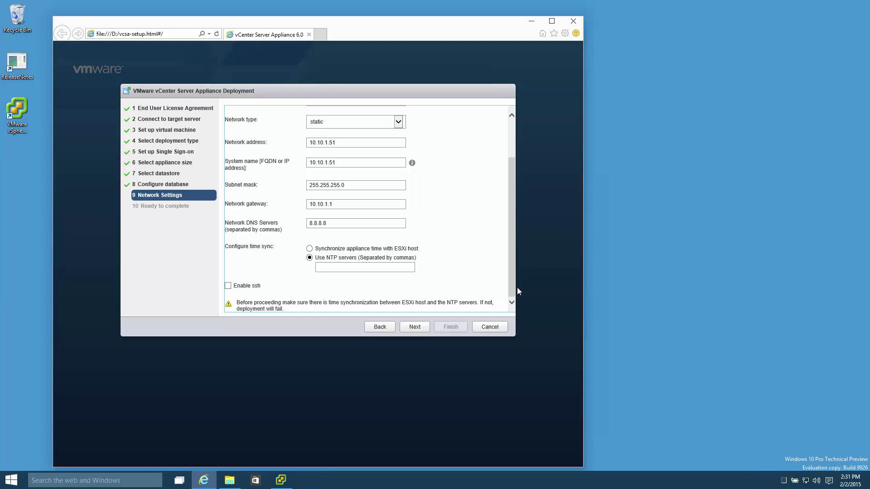
click(309, 248)
click(510, 271)
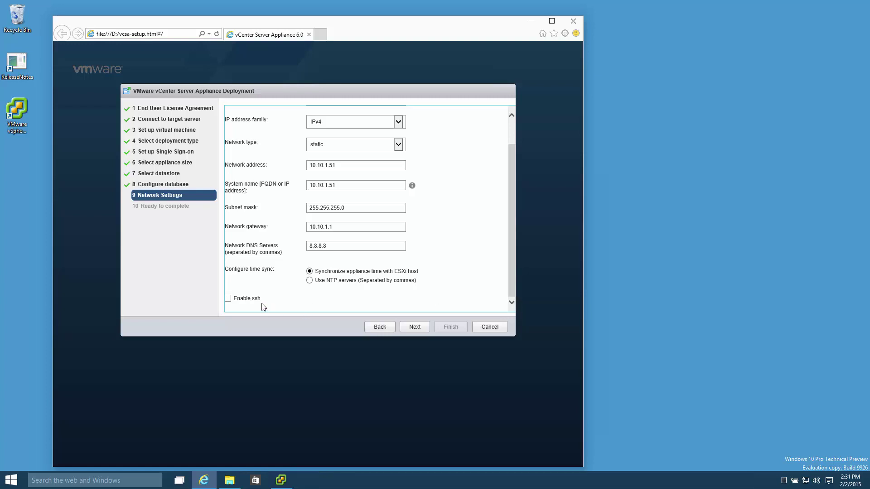
Step: Review the Ready to complete summary and finish to deploy the vcsa appliance
click(421, 328)
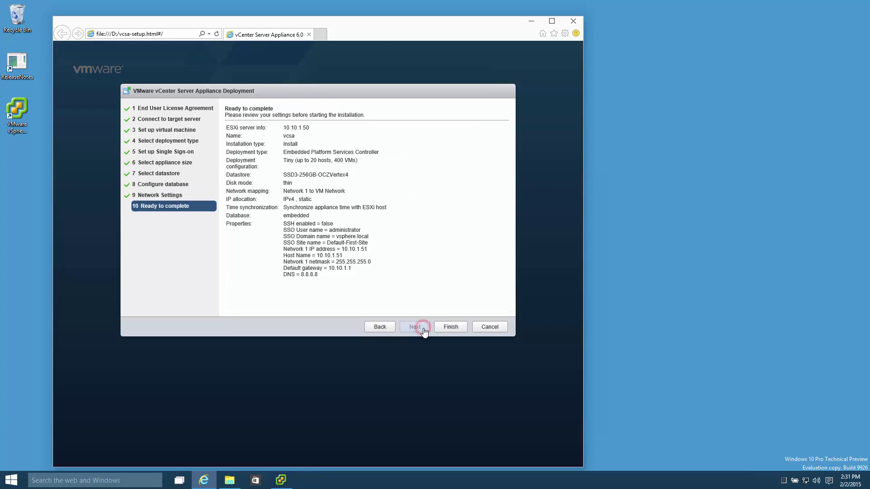
click(458, 328)
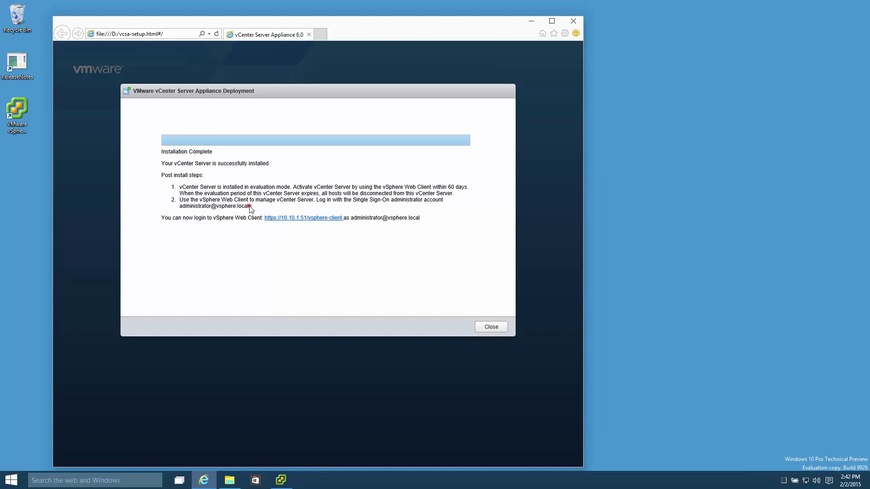
drag(249, 206, 180, 215)
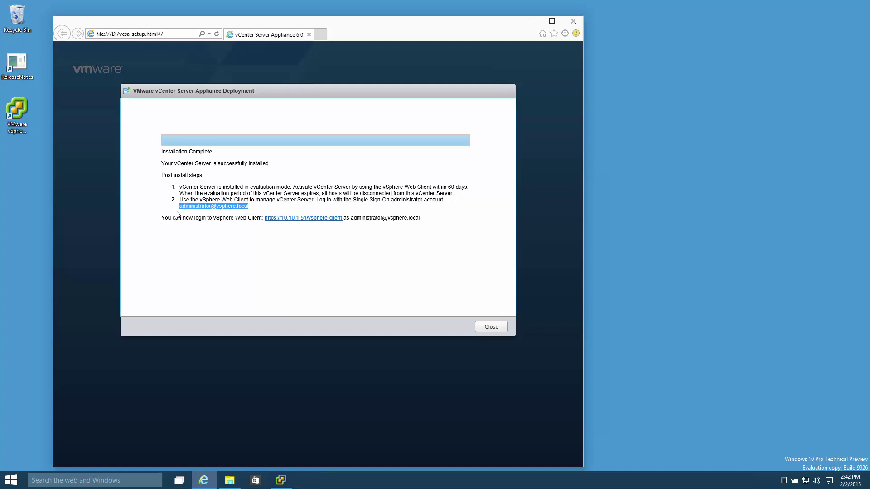
click(306, 221)
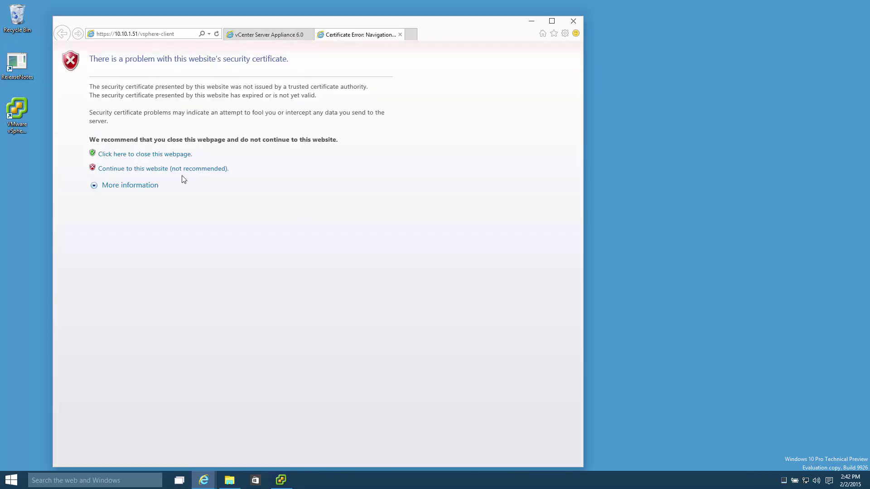
click(185, 170)
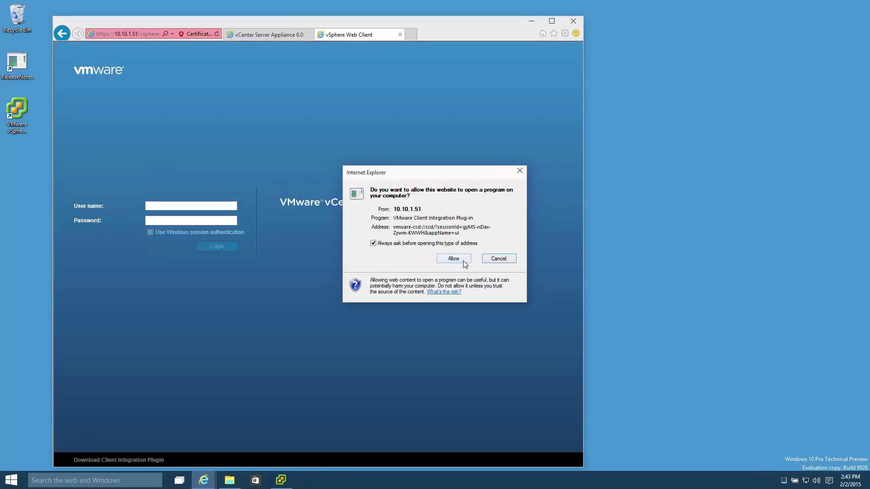
Step: Always allow the Client Integration Plug-in, then sign in with the saved administrator user name and password
click(415, 244)
click(462, 260)
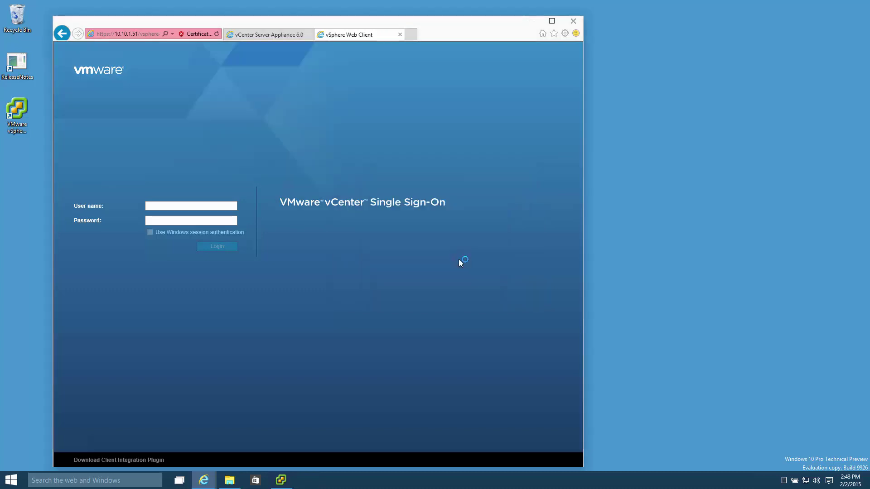
double_click(186, 207)
click(173, 224)
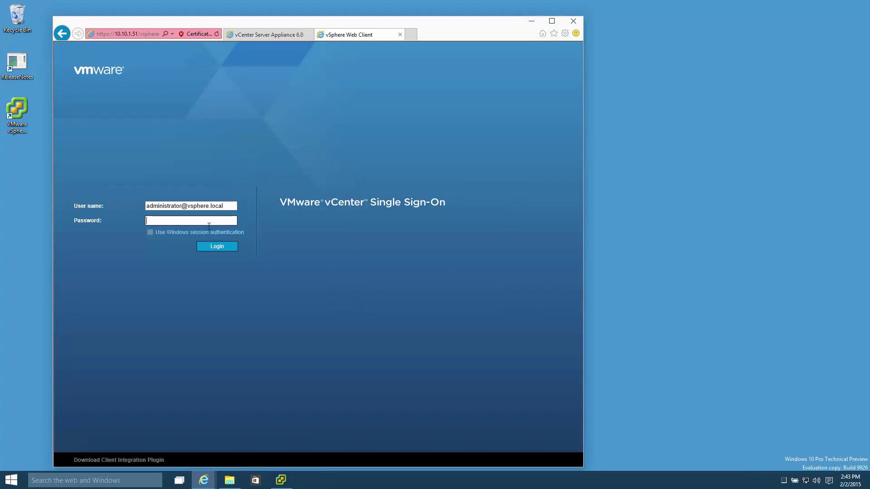
text(••••••)
key(BackSpace)
key(BackSpace)
key(BackSpace)
key(BackSpace)
key(BackSpace)
key(BackSpace)
text(••••••••)
key(Return)
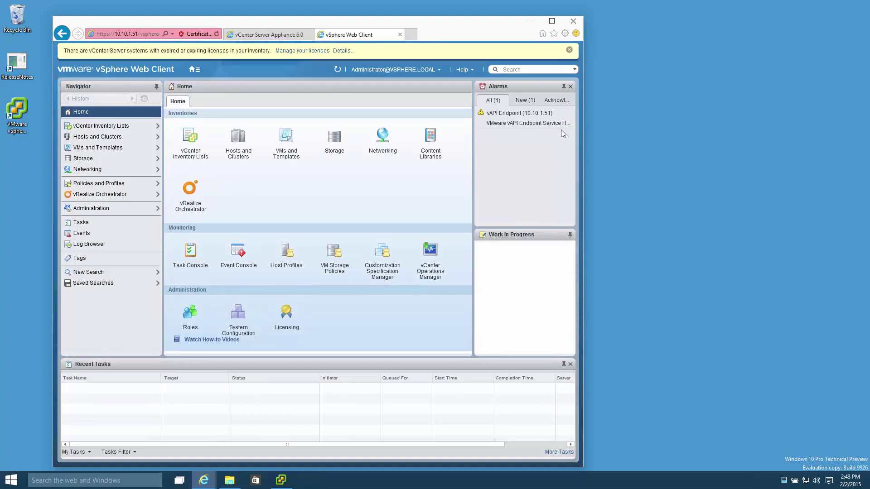
Step: Maximize the browser and add License 1 for vSphere 6 Enterprise Plus
click(555, 23)
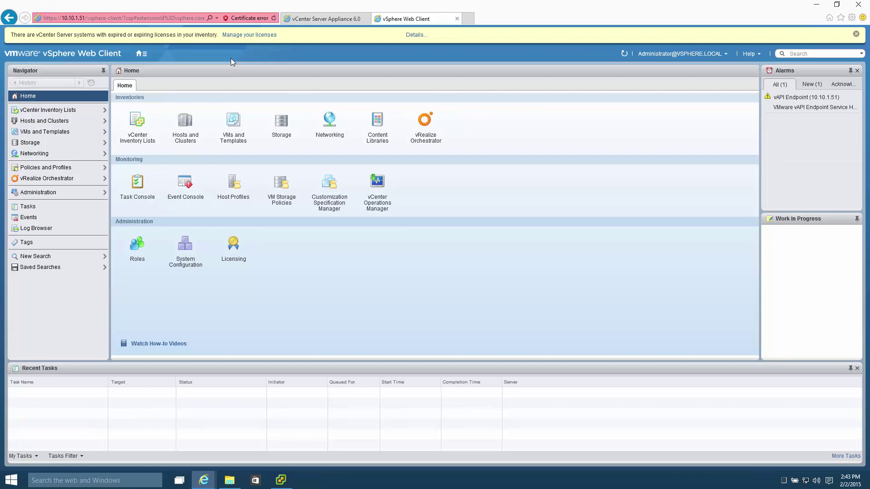
click(247, 36)
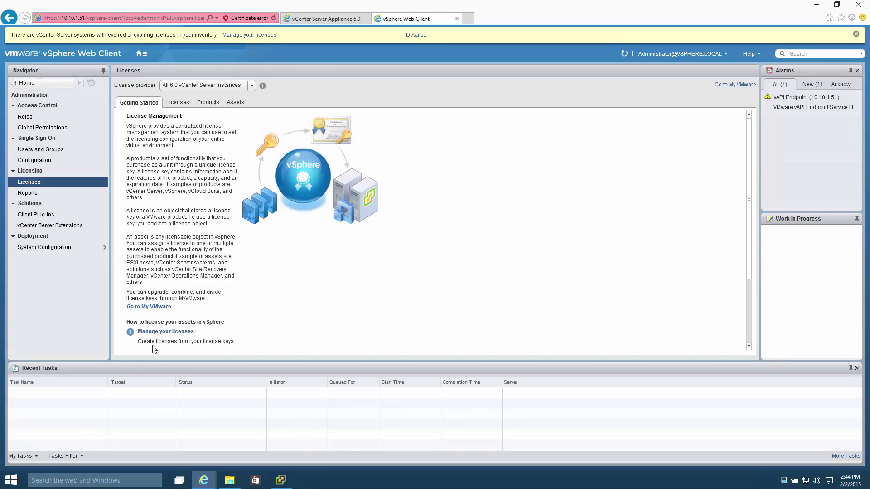
click(165, 331)
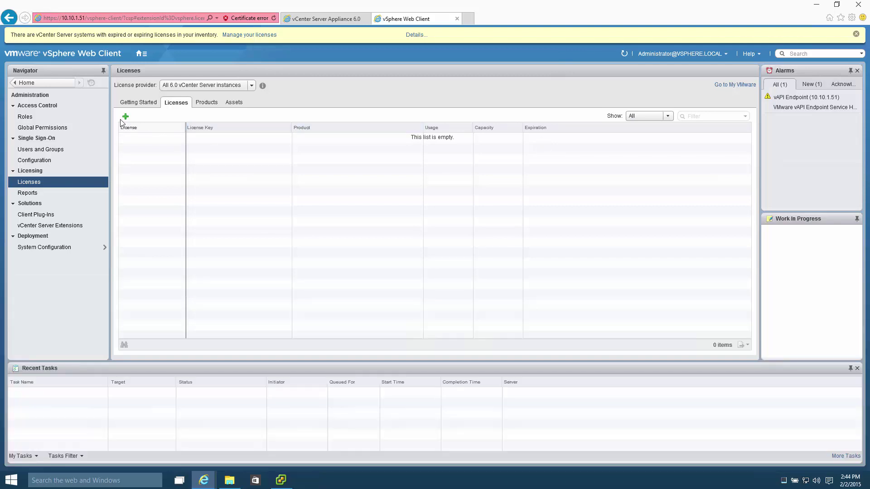
click(125, 116)
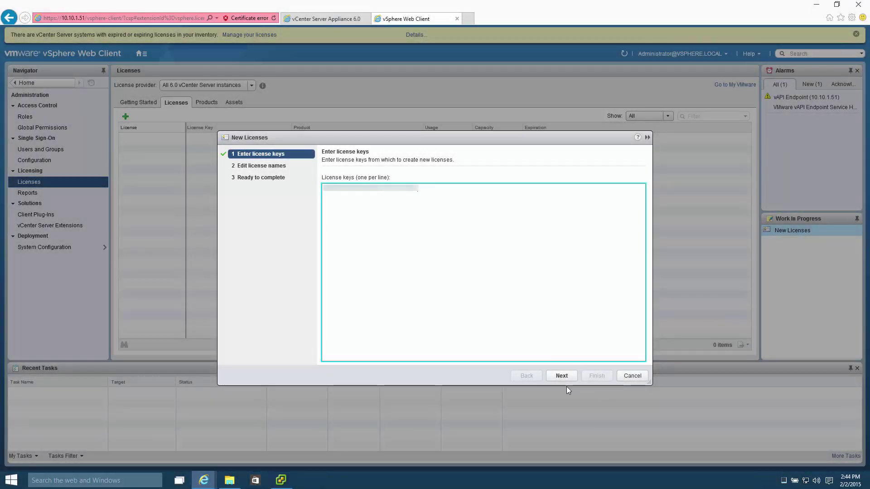
click(573, 379)
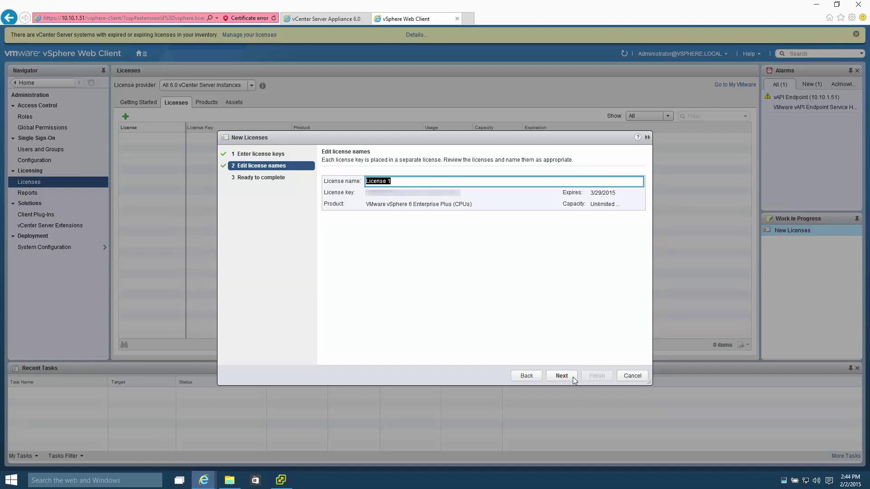
click(573, 378)
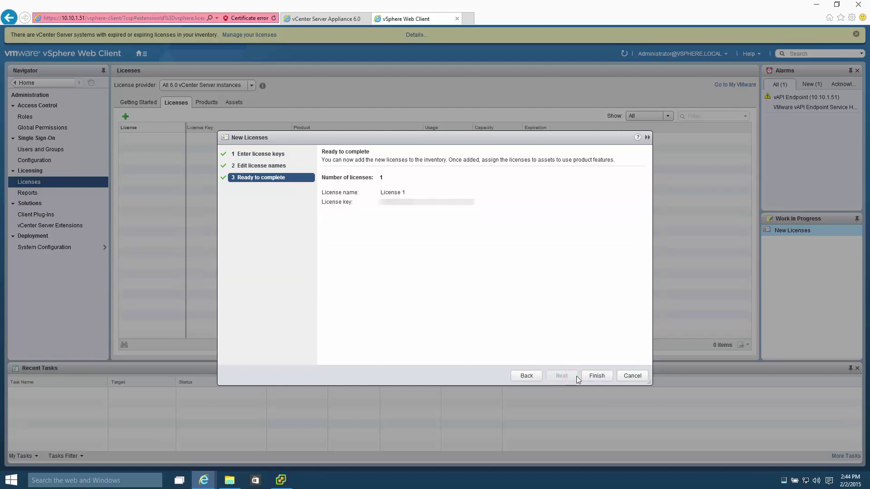
click(602, 376)
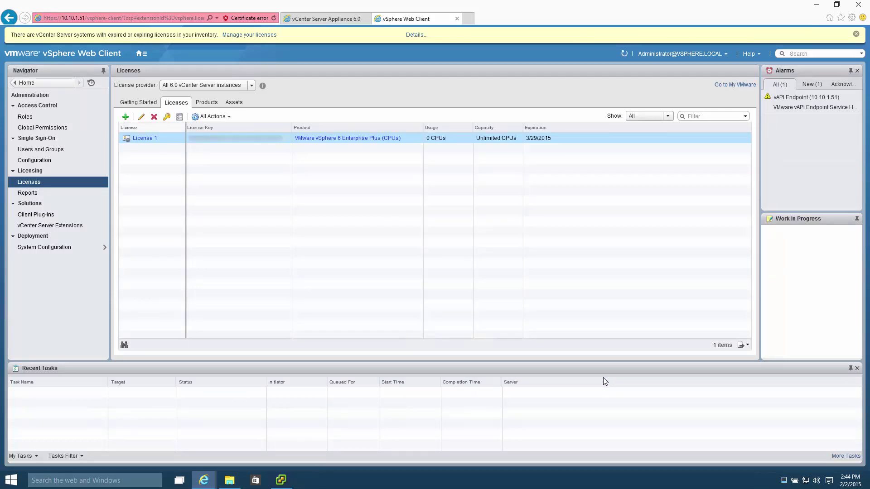
Step: Add License 2 for vCenter Server 6 Standard from the pasted key and dismiss the expired-licenses banner
click(138, 54)
click(150, 66)
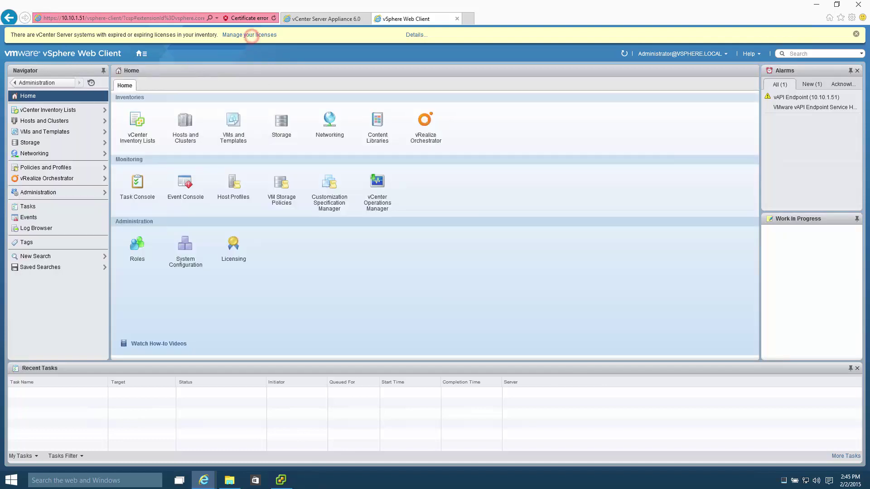
click(251, 35)
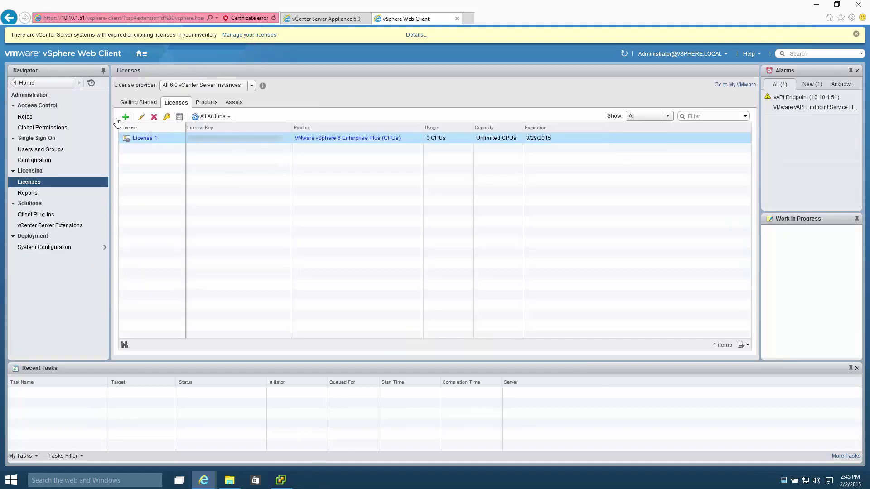
click(126, 117)
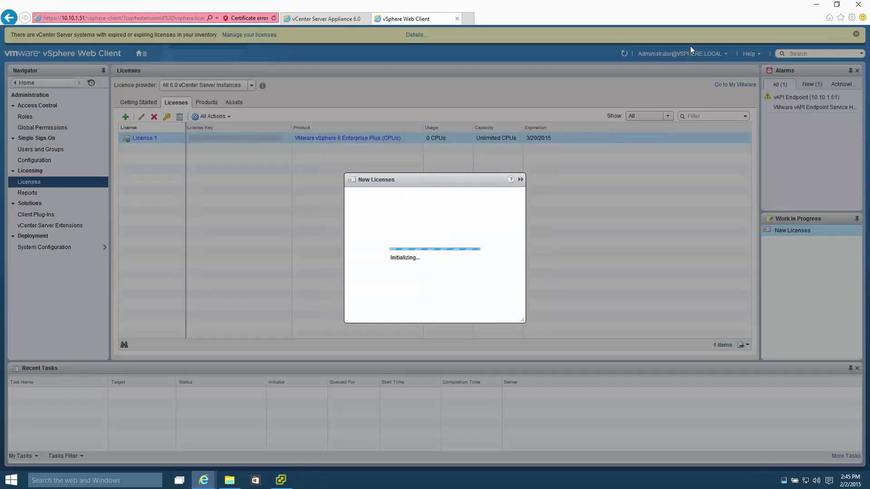
key(ctrl+v)
click(564, 376)
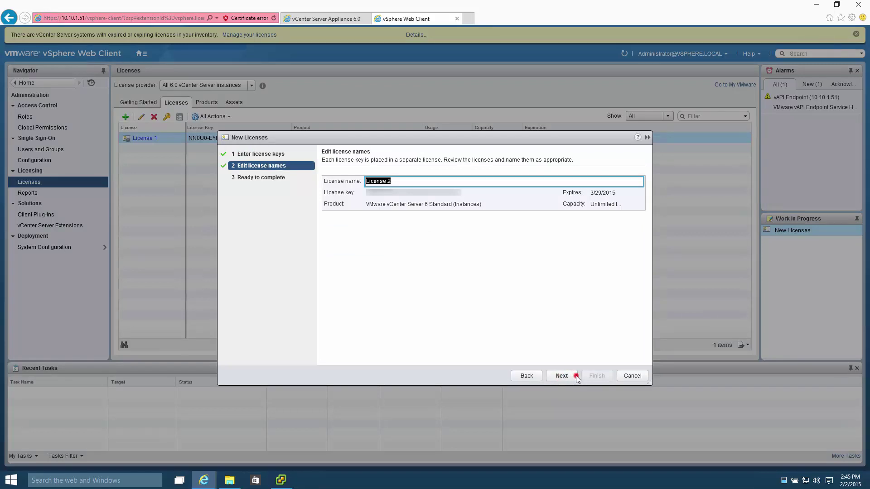
click(576, 376)
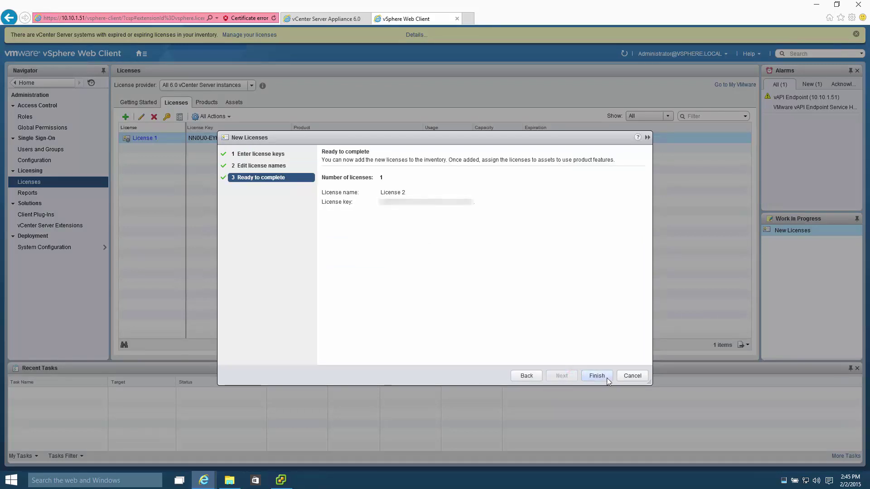
click(607, 377)
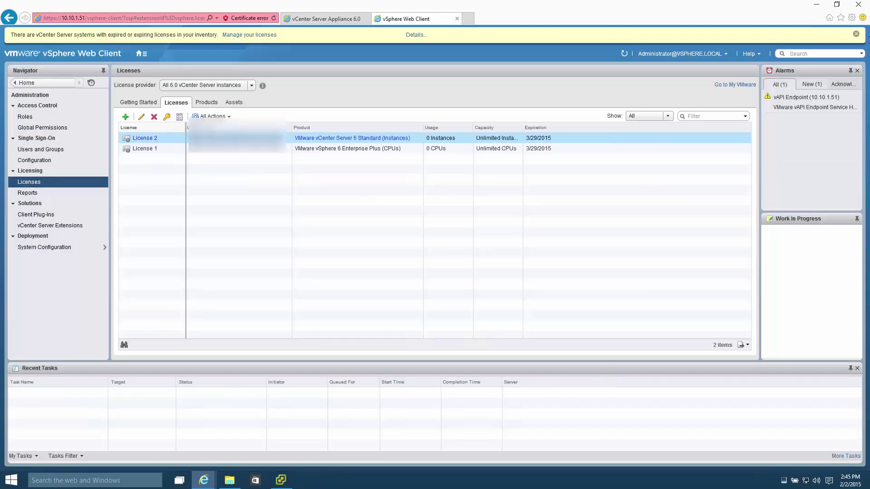
click(855, 34)
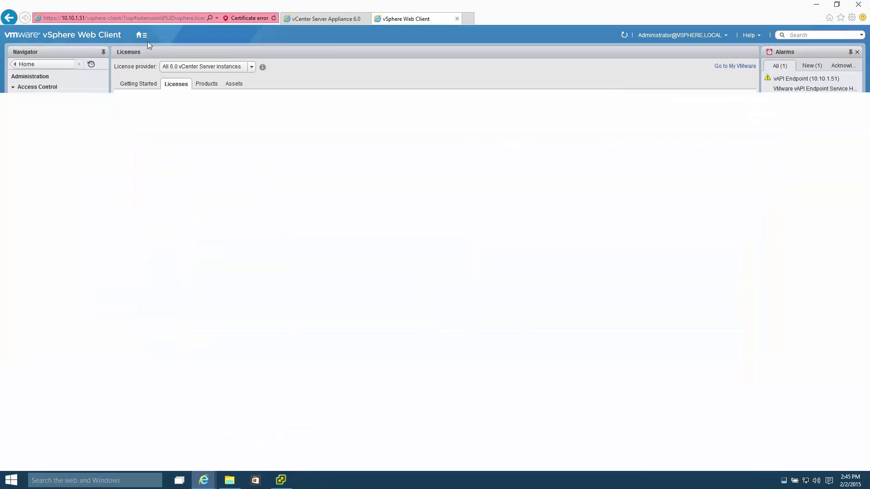
Step: Create a datacenter named Datacenter under 10.10.1.51 in Hosts and Clusters, then select it
click(141, 35)
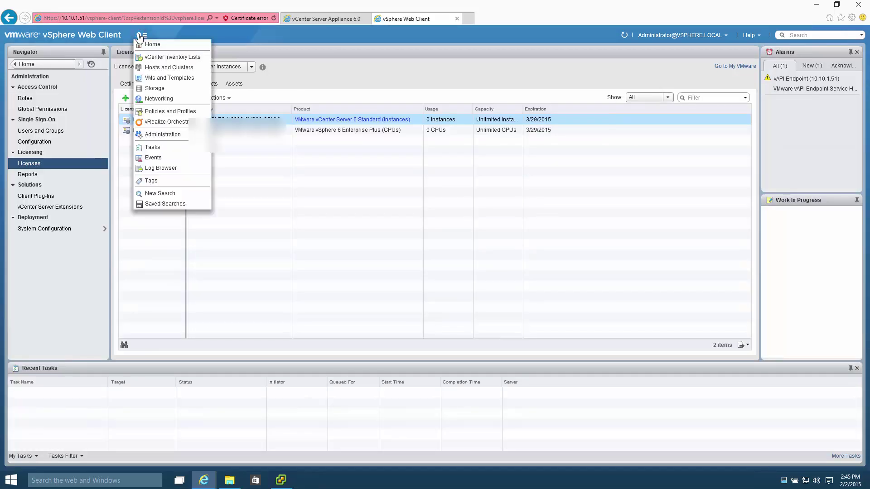
click(143, 45)
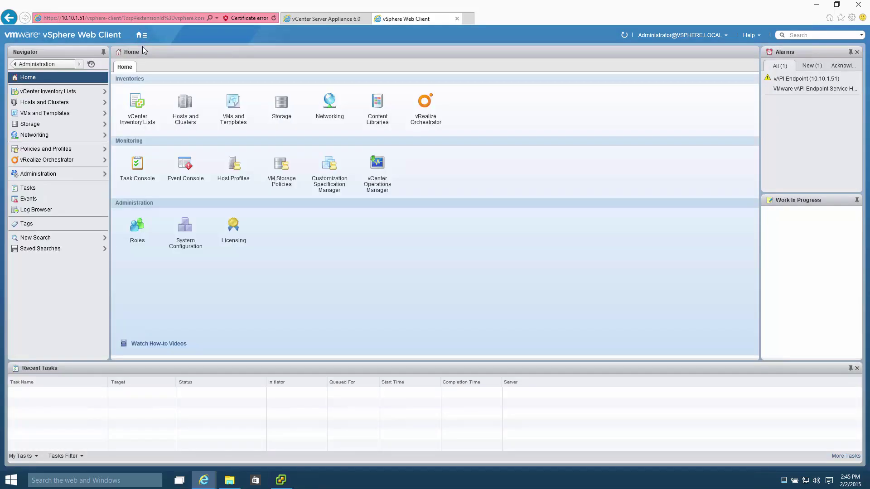
click(192, 103)
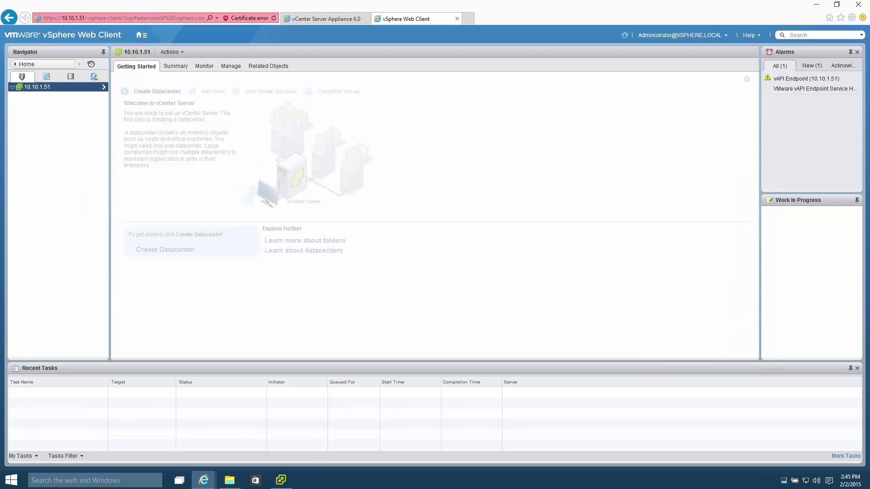
click(189, 250)
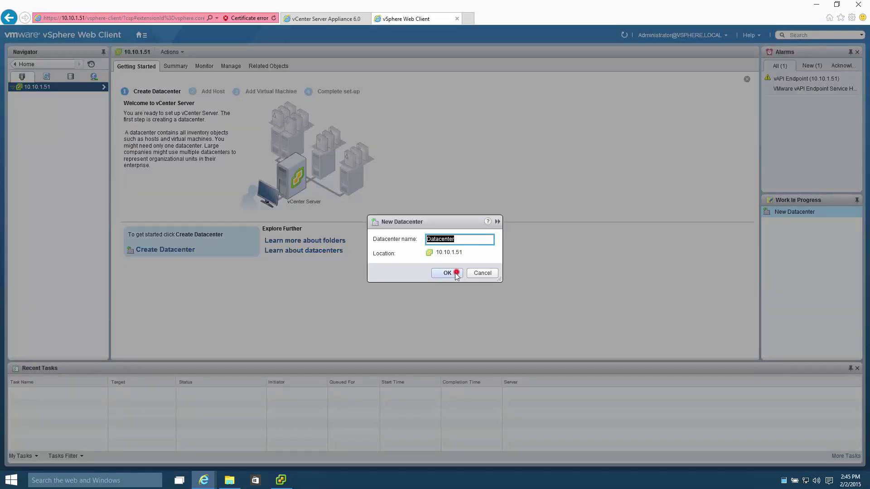
click(447, 273)
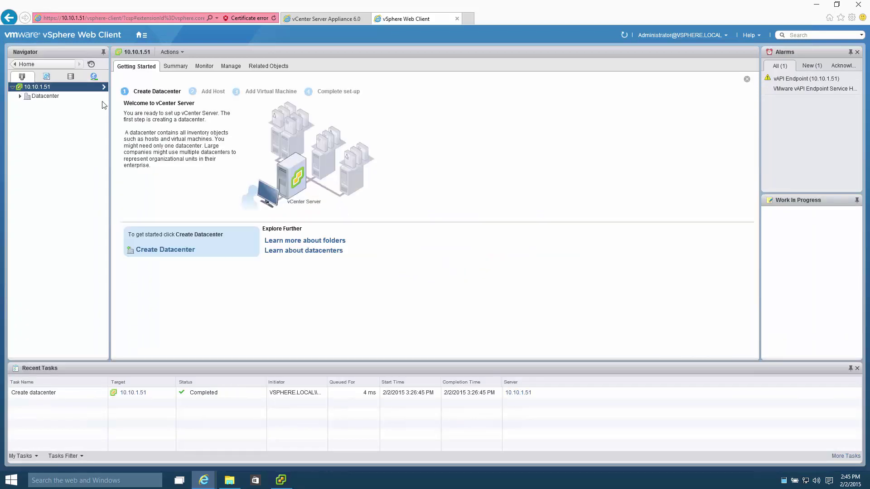
click(63, 99)
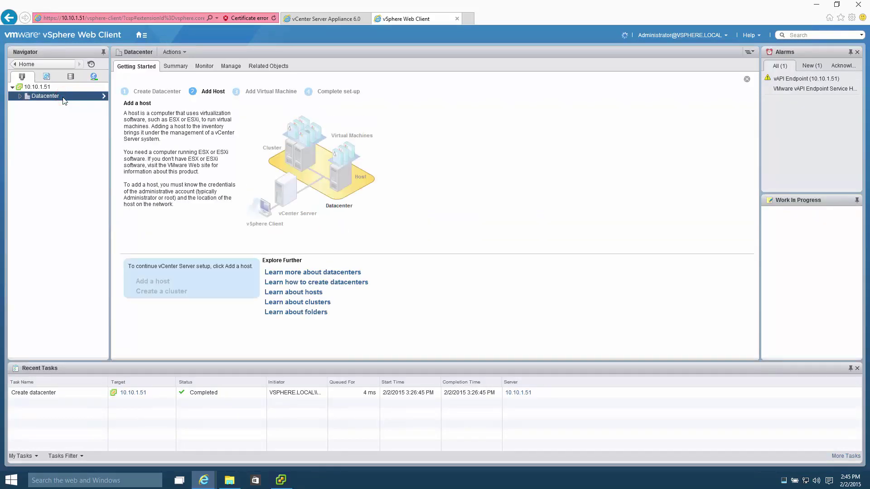
Step: Add host 10.10.1.50 to Datacenter as root, with License 1 and lockdown mode disabled
click(161, 283)
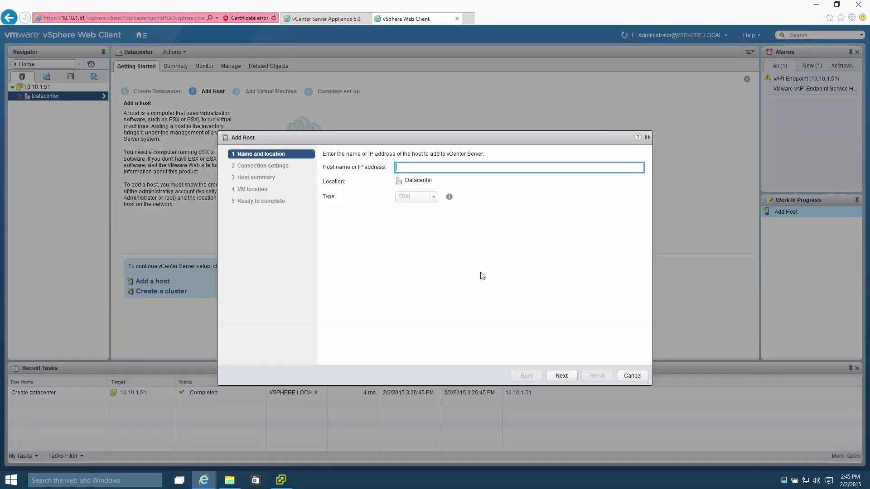
text(10.10.1.50)
key(Return)
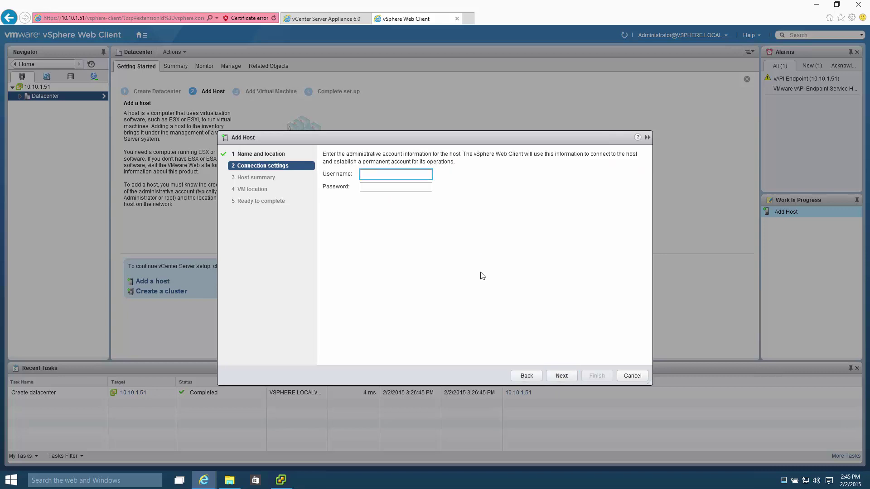
text(root)
key(Tab)
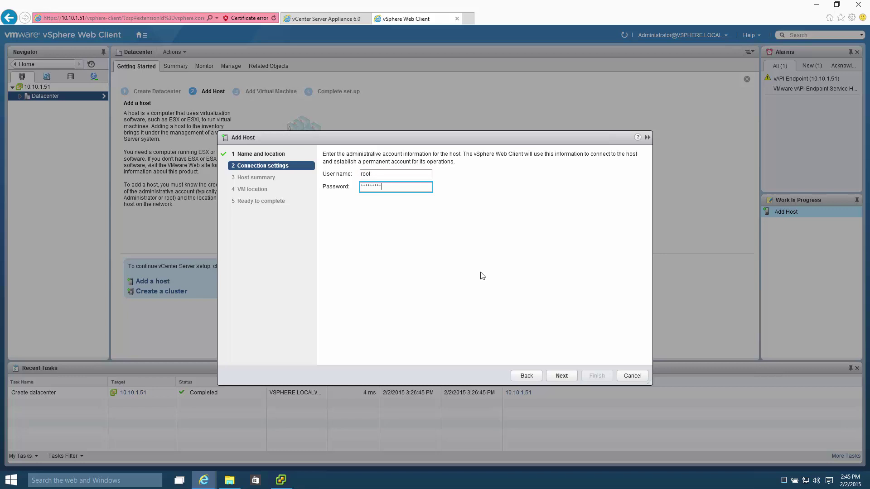
key(Return)
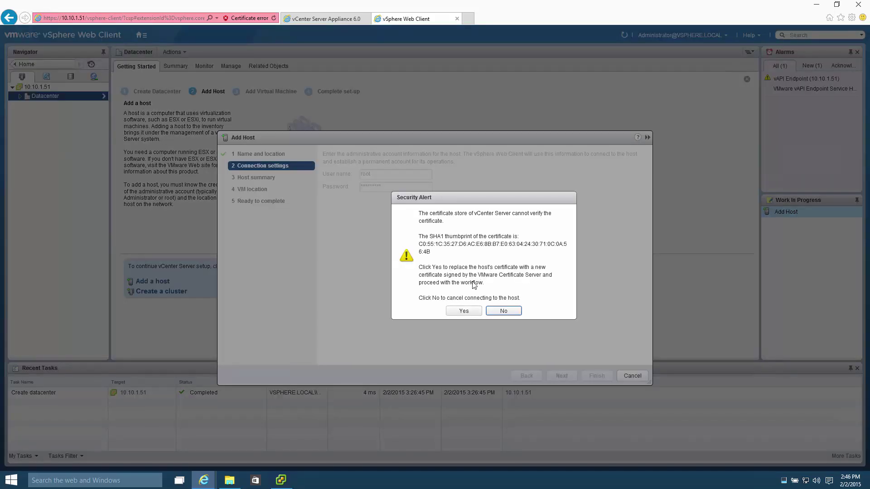
click(474, 310)
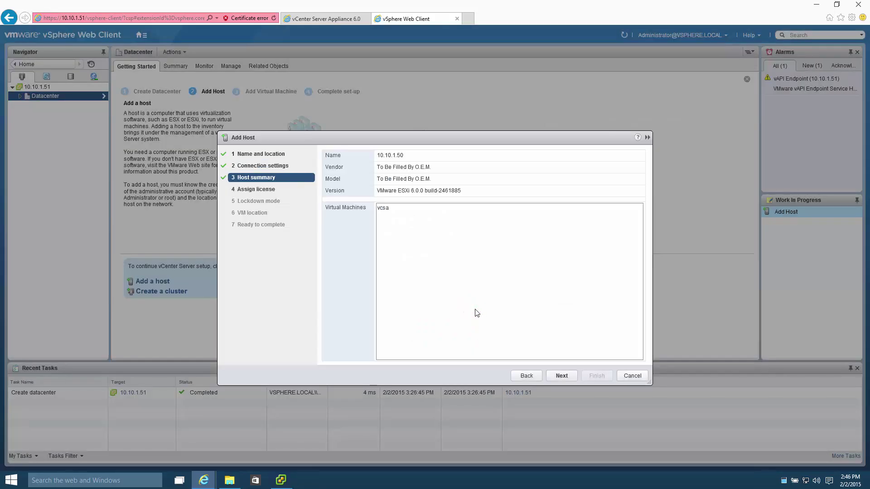
click(572, 377)
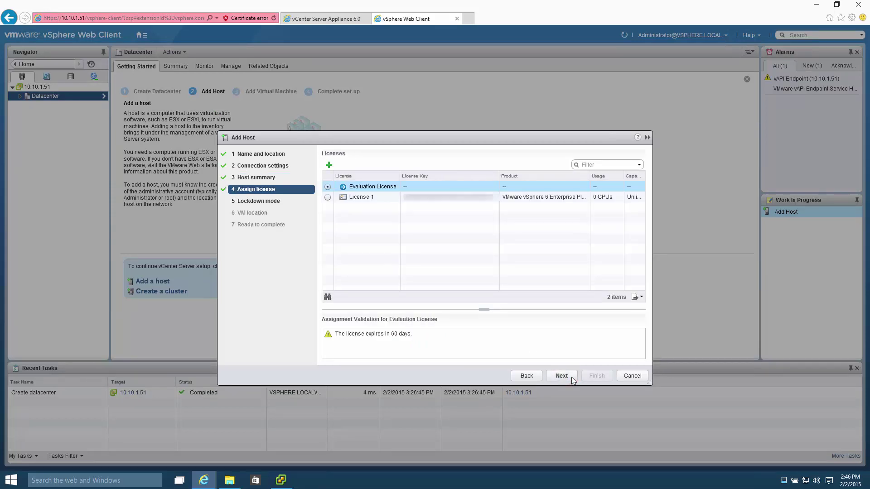
click(328, 198)
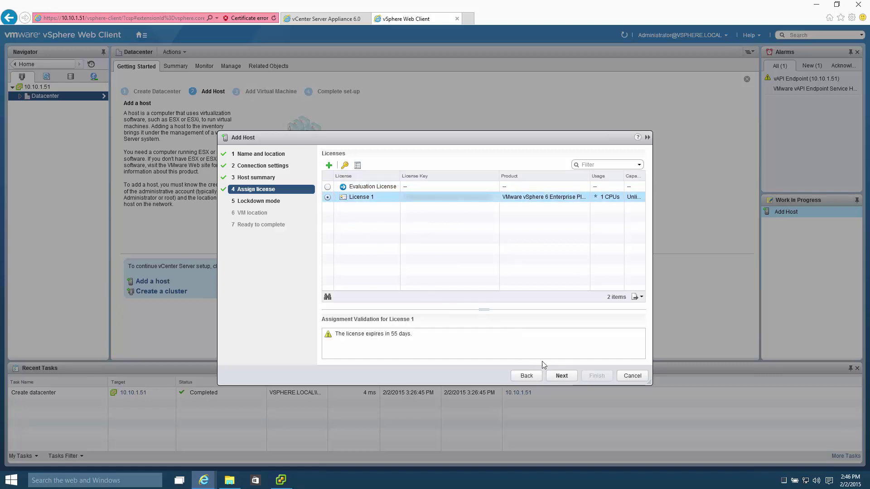
click(573, 378)
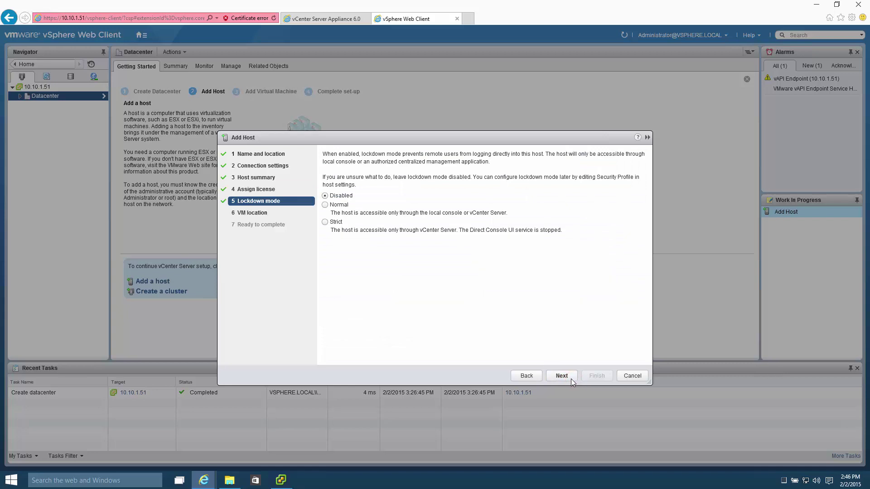
click(571, 378)
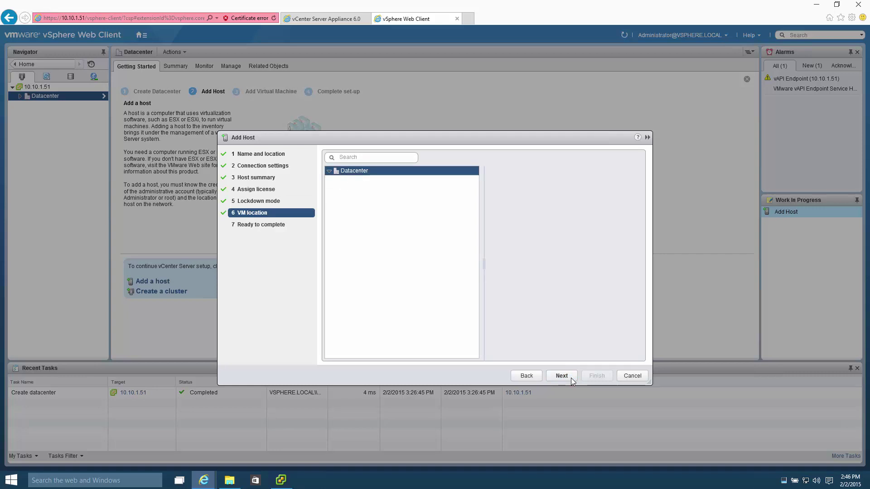
click(571, 378)
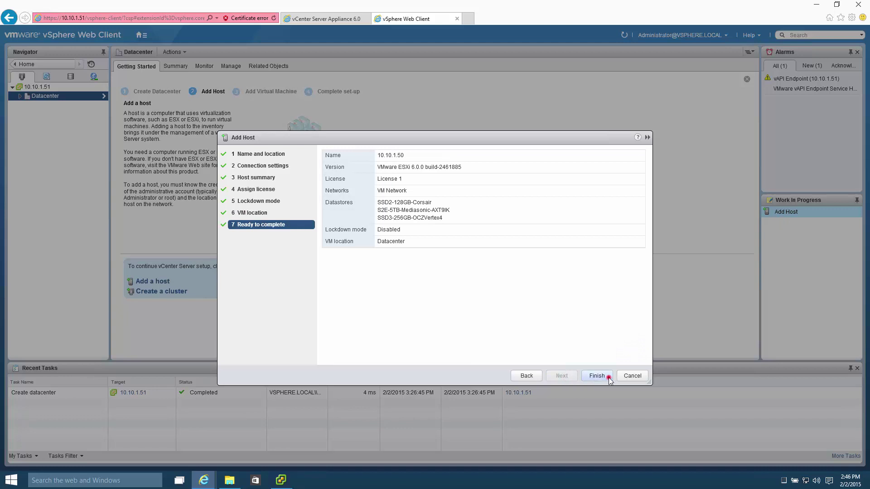
click(609, 378)
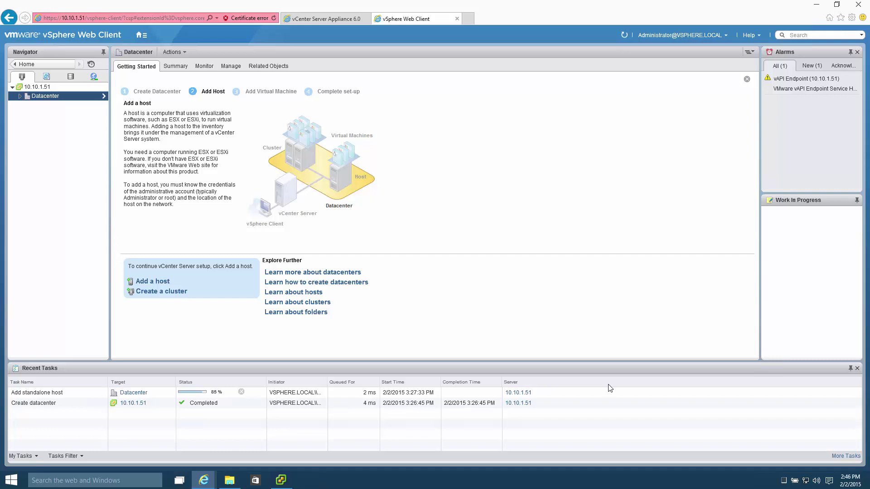
Step: Show the Execution Time column in the Recent Tasks list
right_click(609, 388)
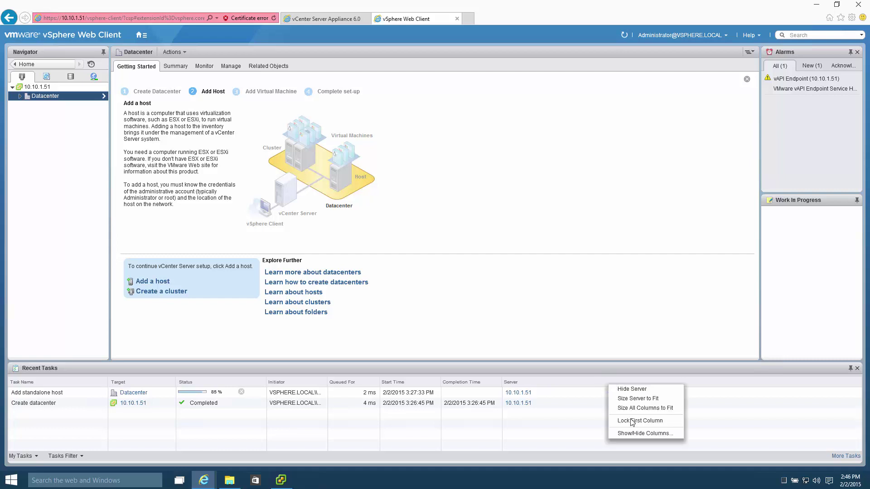
click(633, 433)
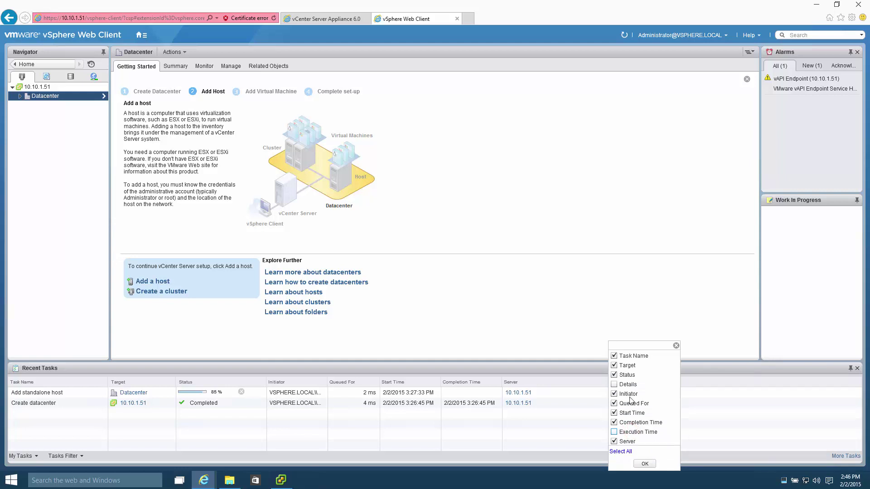
click(614, 432)
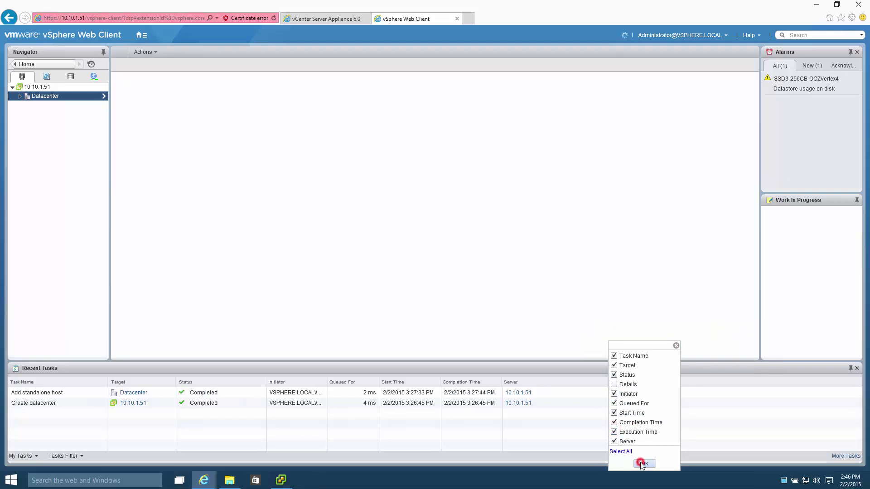
click(643, 464)
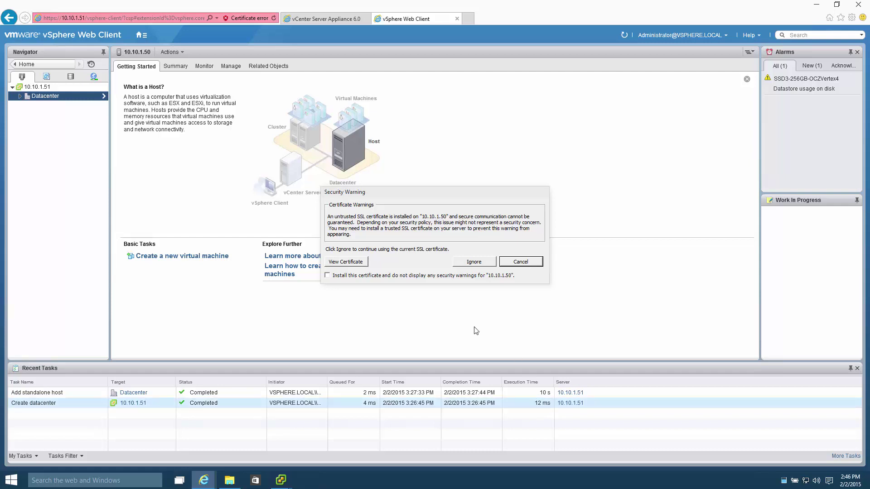
Step: Install and trust host 10.10.1.50's certificate, then view its Summary under Datacenter
click(327, 275)
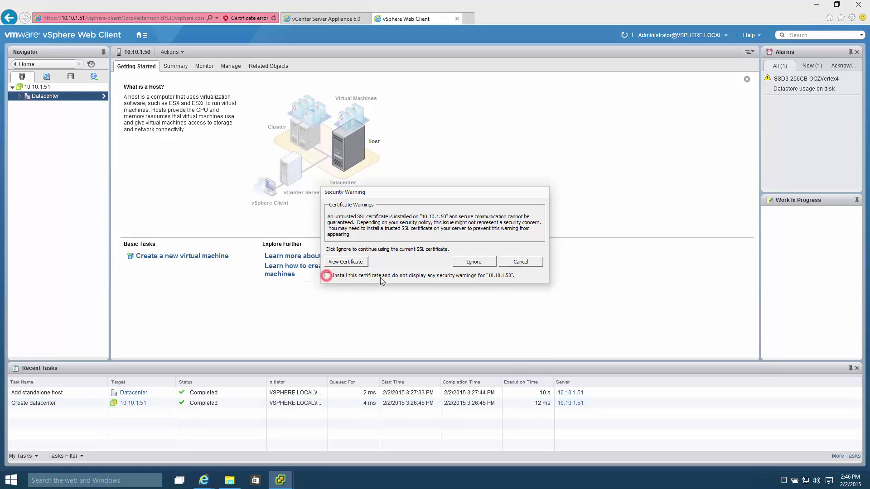
click(488, 263)
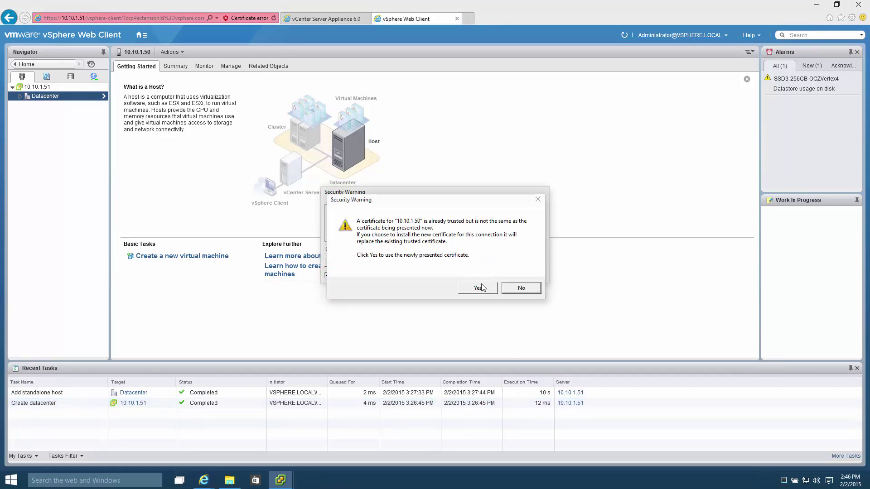
click(478, 288)
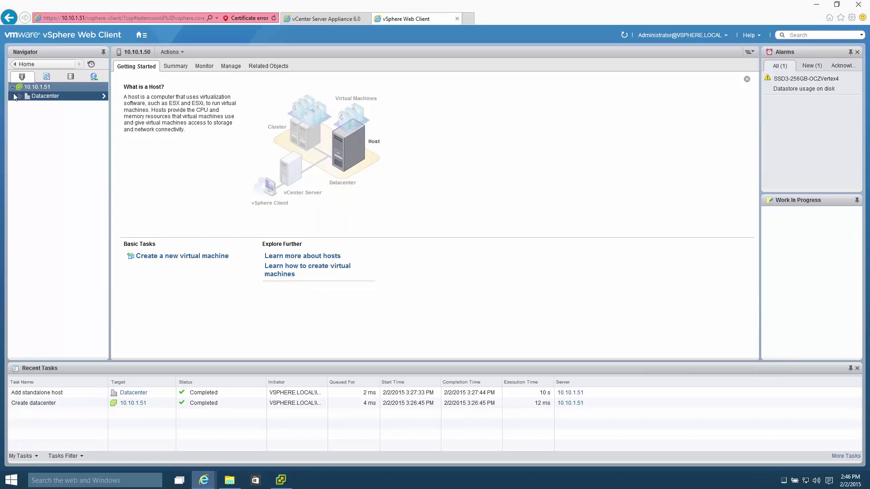
click(60, 107)
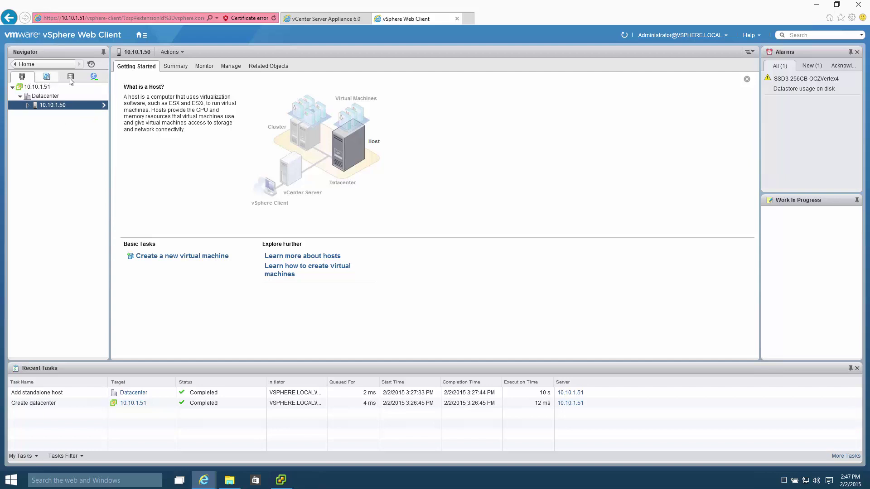
click(175, 66)
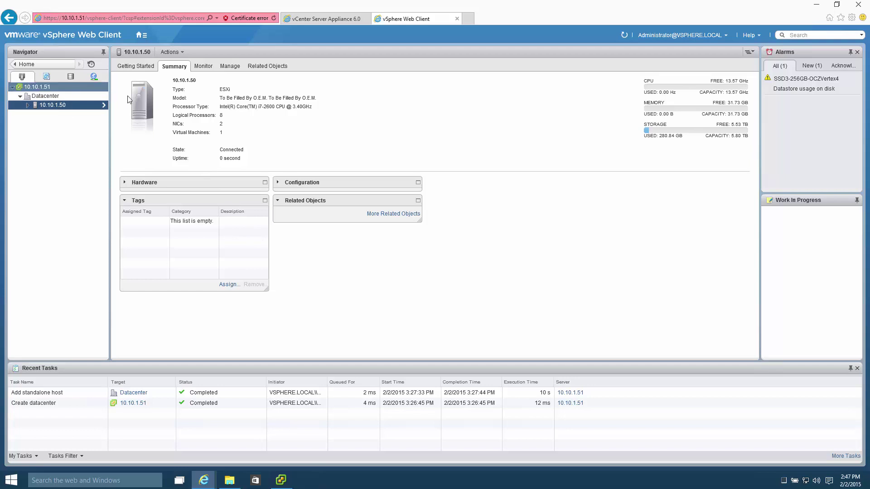
Step: On 10.10.1.50 enable automatic VM start with Guest shutdown and move vcsa first in Automatic Startup
click(229, 67)
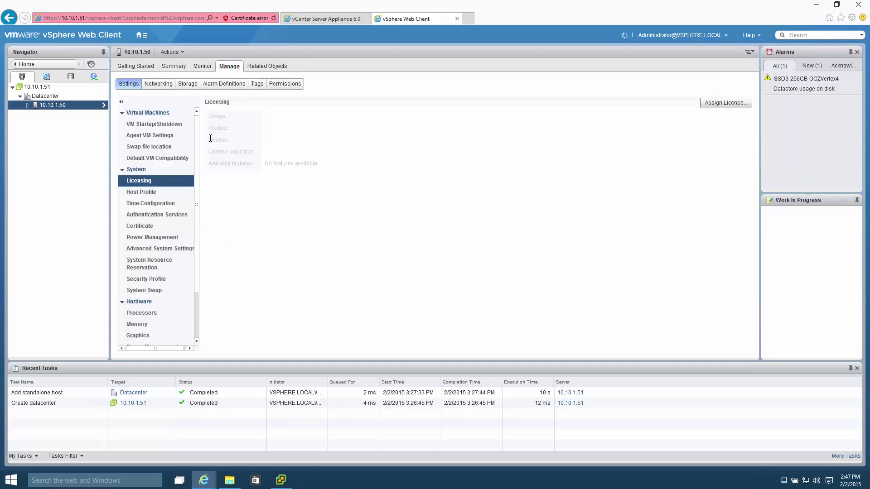
click(154, 124)
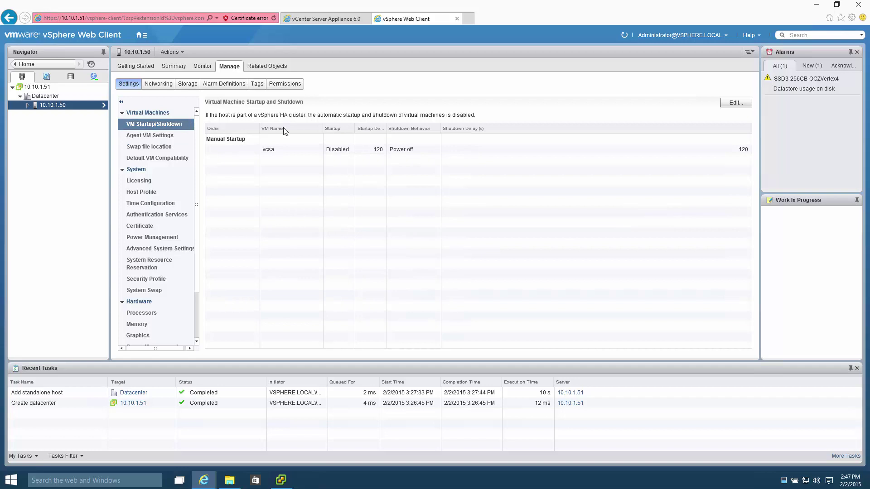
click(738, 104)
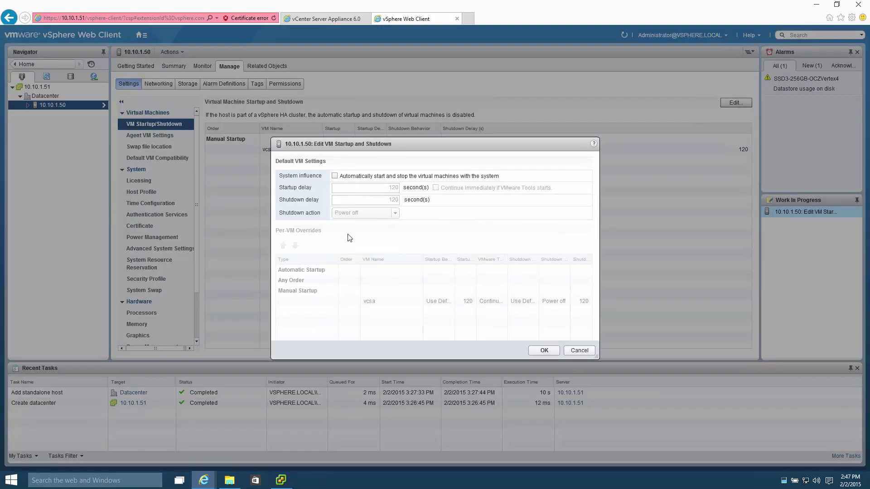
click(335, 176)
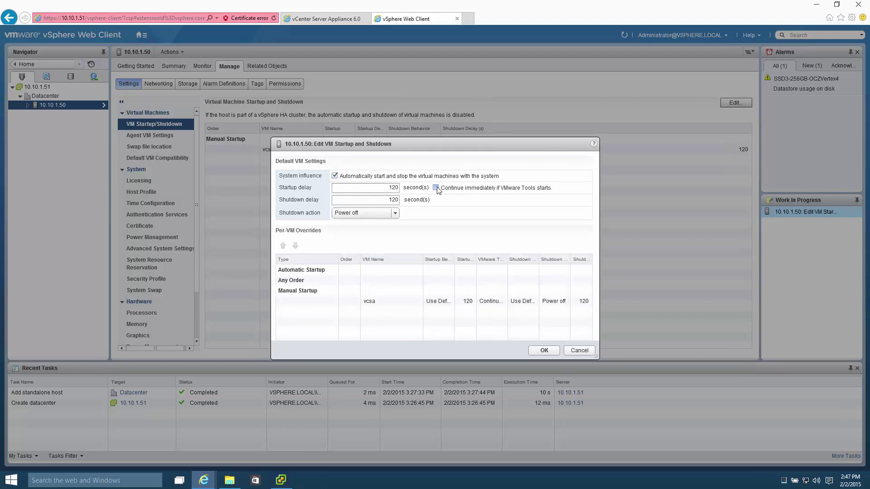
click(395, 213)
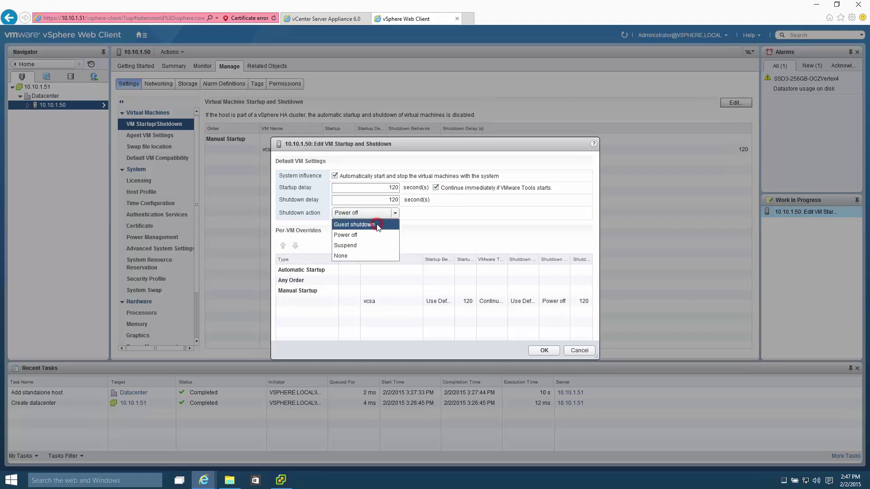
click(378, 225)
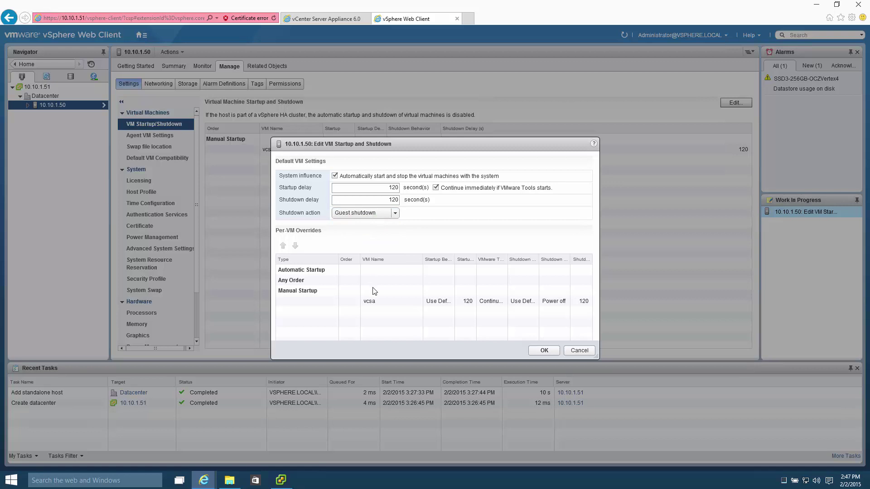
click(371, 301)
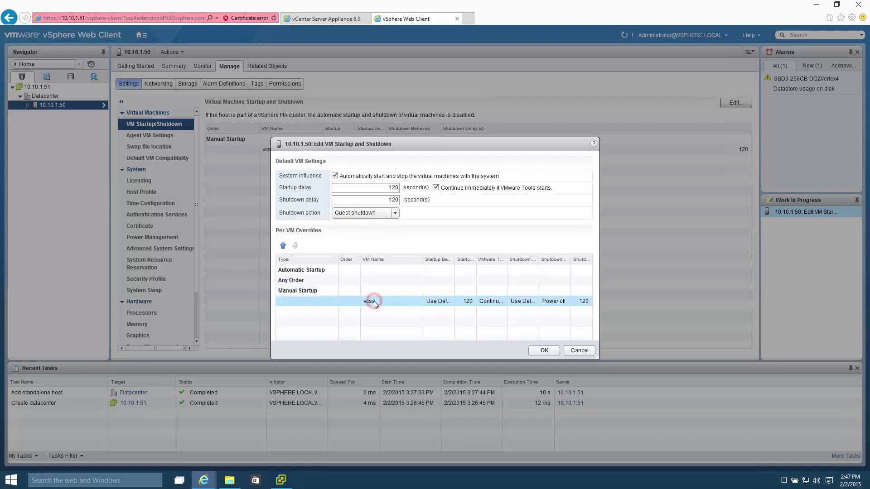
click(283, 246)
click(283, 246)
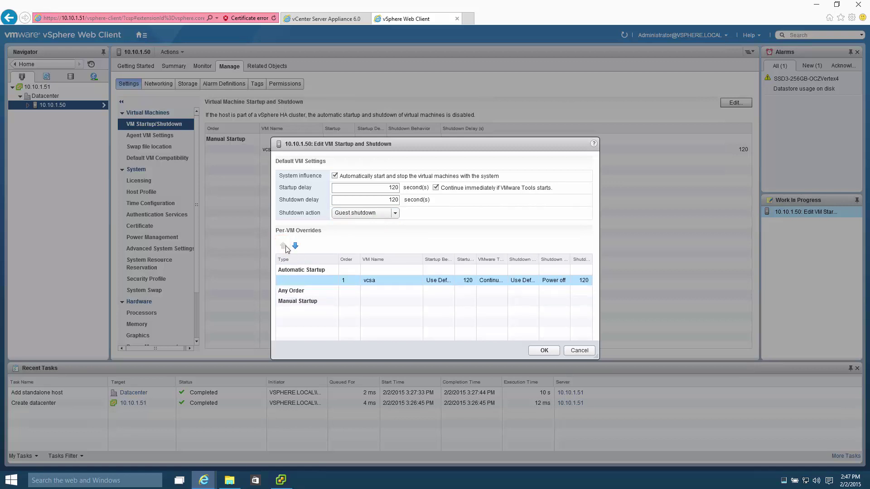
click(550, 354)
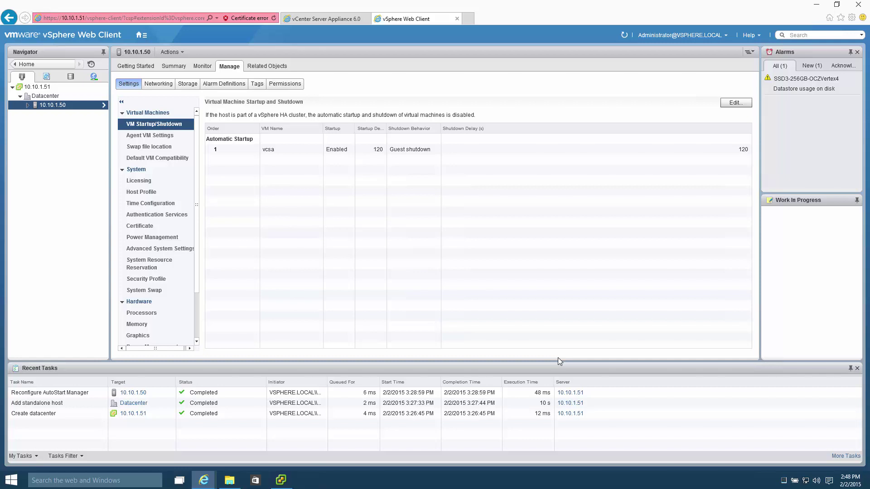
right_click(73, 108)
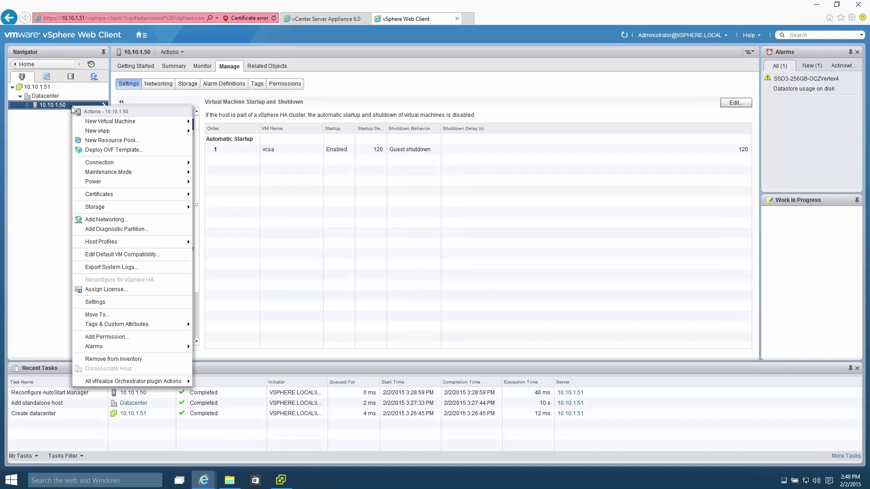
click(47, 76)
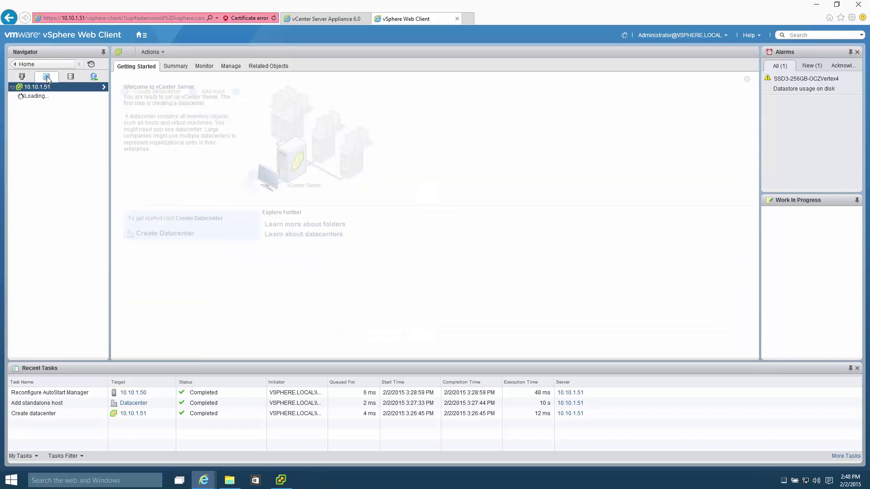
click(20, 96)
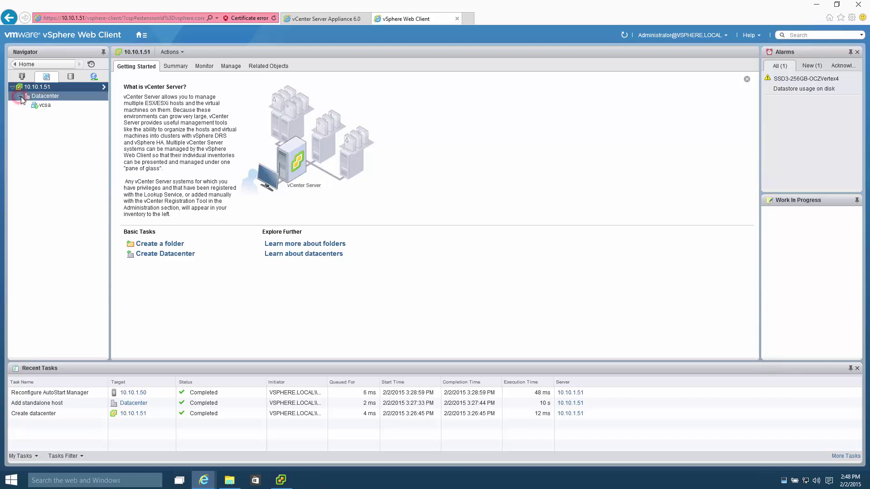
click(45, 105)
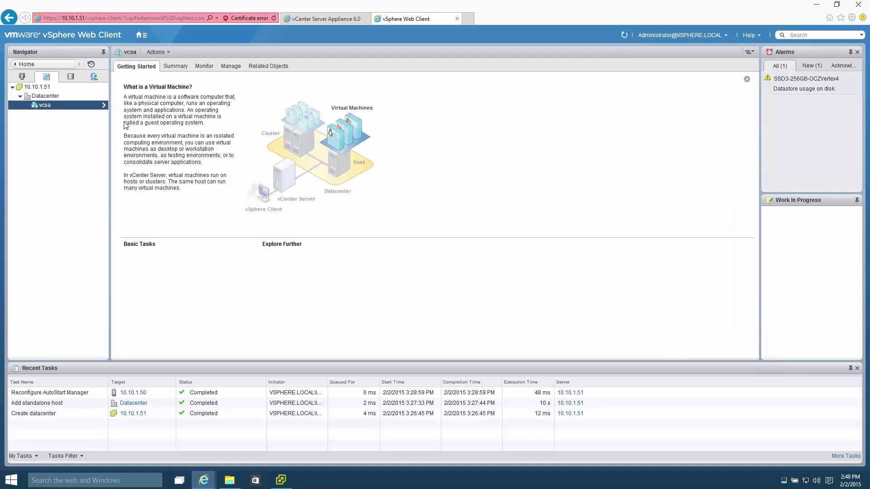
click(179, 68)
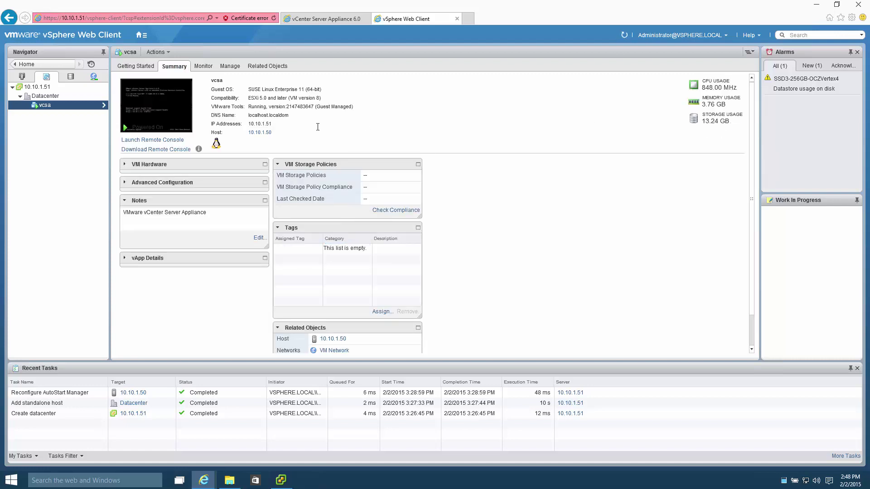
right_click(57, 104)
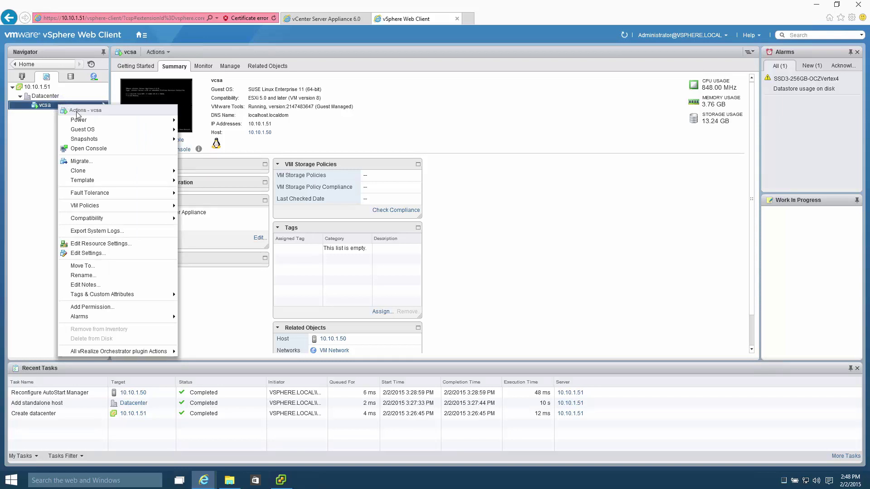
mouse_move(112, 121)
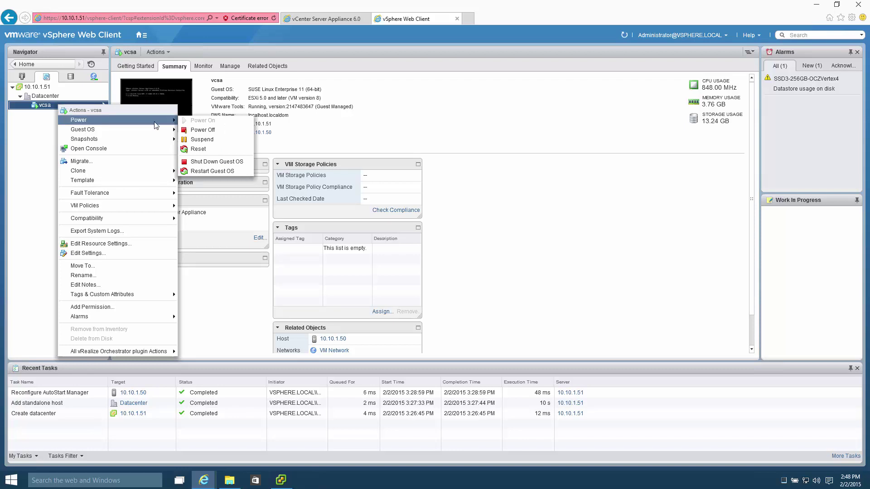
click(48, 87)
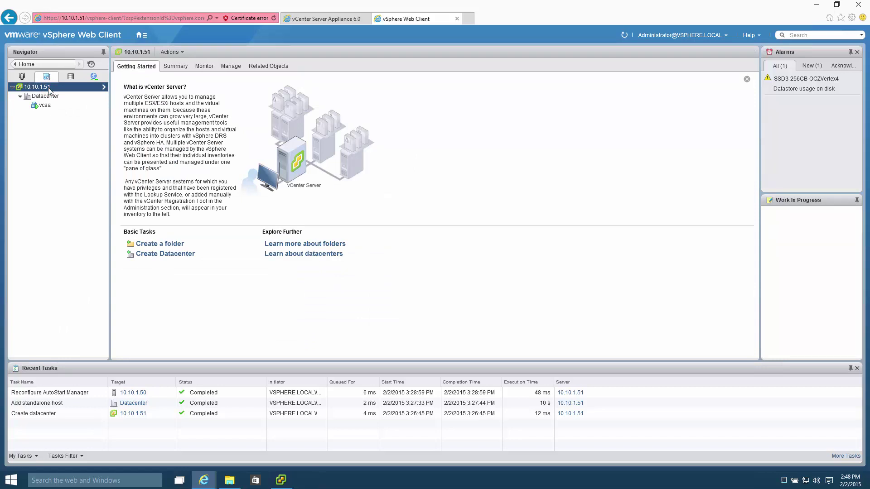
click(22, 77)
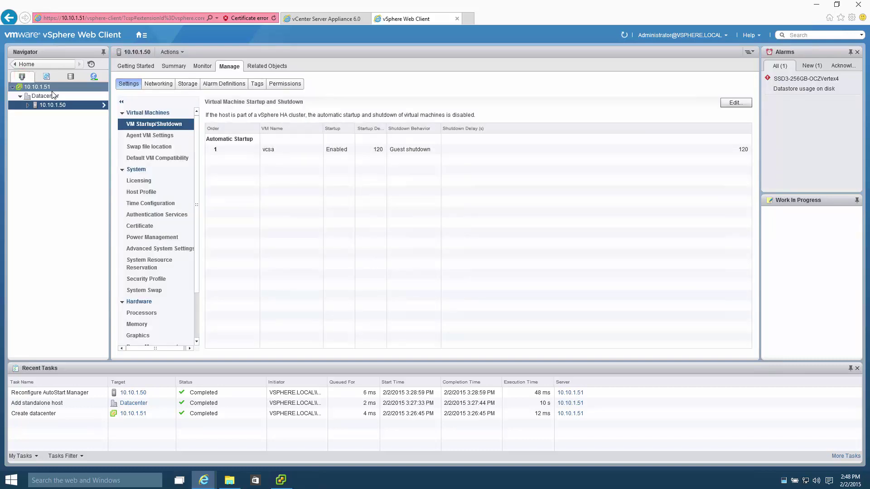
Step: Reboot host 10.10.1.50 through Power > Reboot and confirm the reboot
click(28, 105)
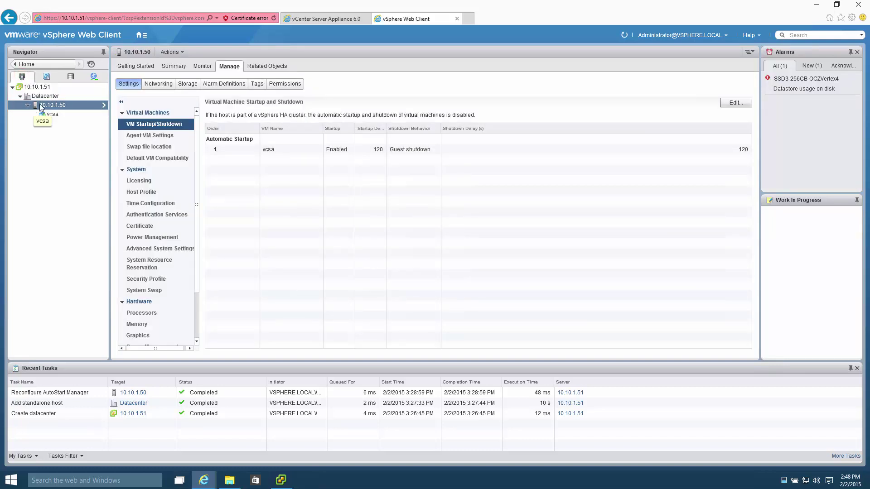
right_click(73, 105)
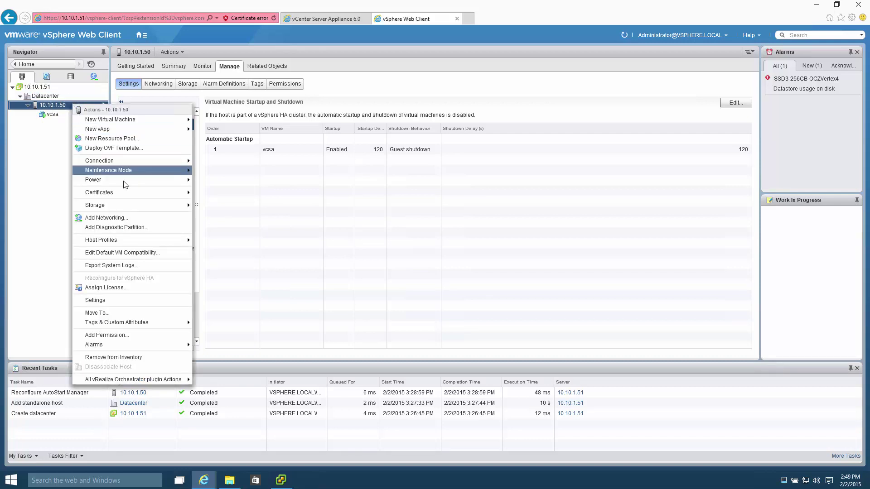
mouse_move(128, 181)
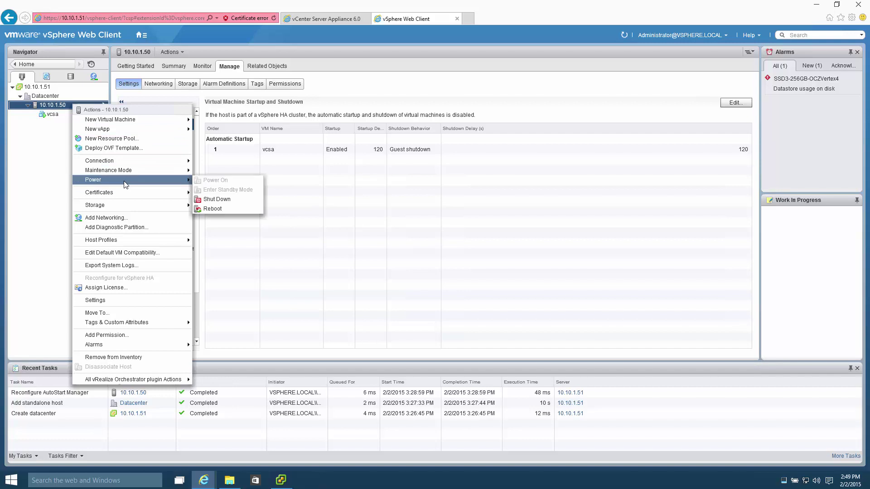
click(226, 208)
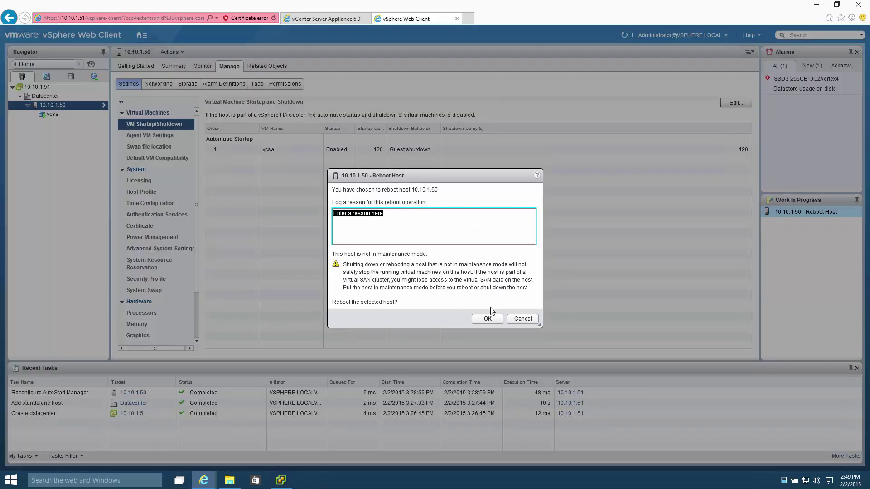
click(487, 318)
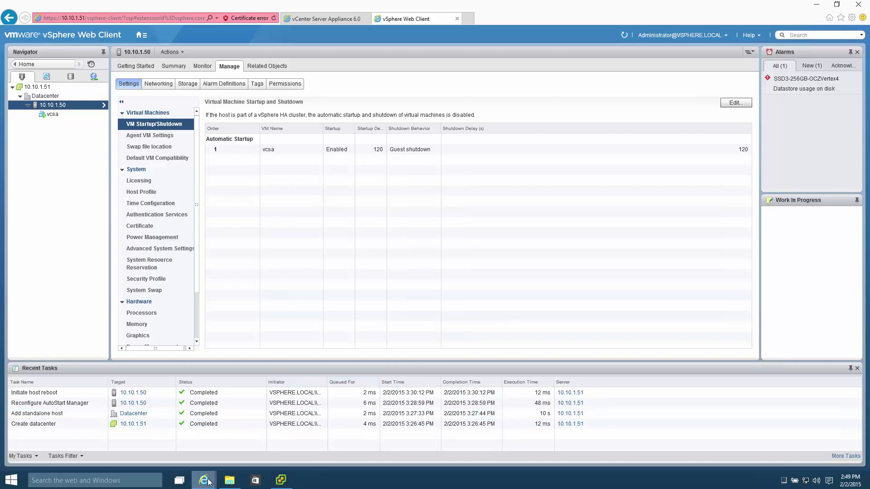
Step: Close the finished vCenter Server Appliance installer summary and its browser tab
mouse_move(209, 482)
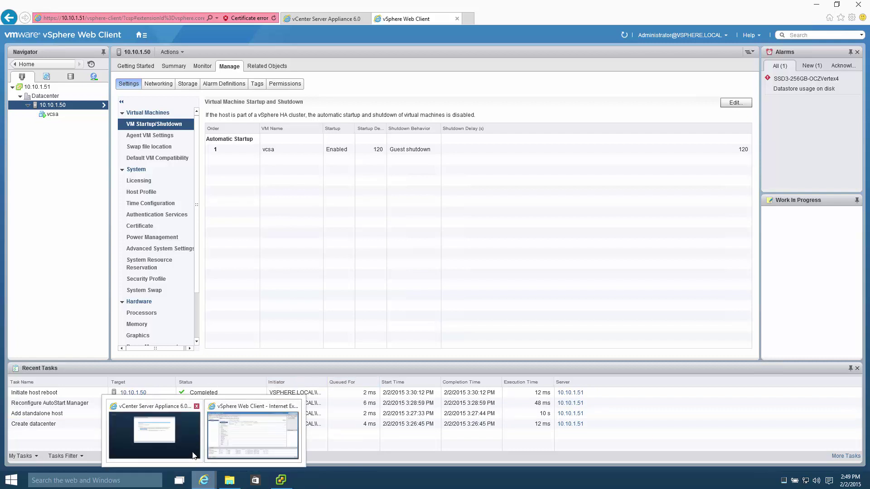
click(194, 456)
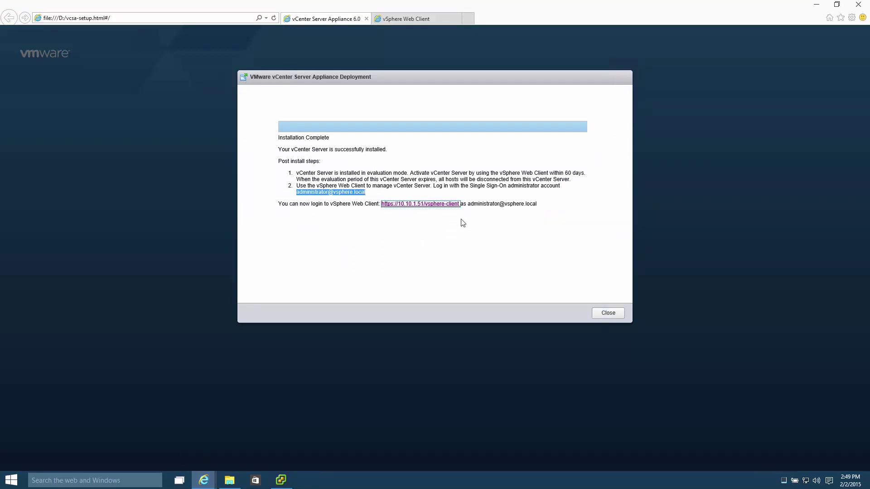
click(607, 314)
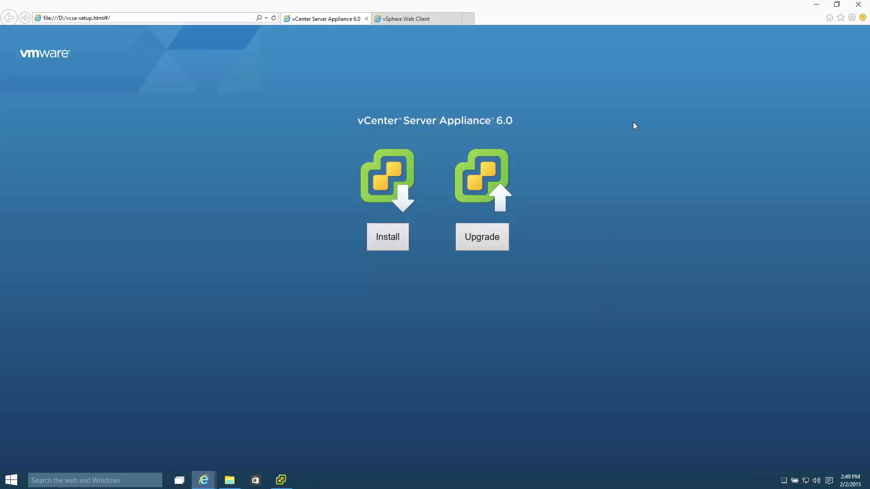
click(366, 18)
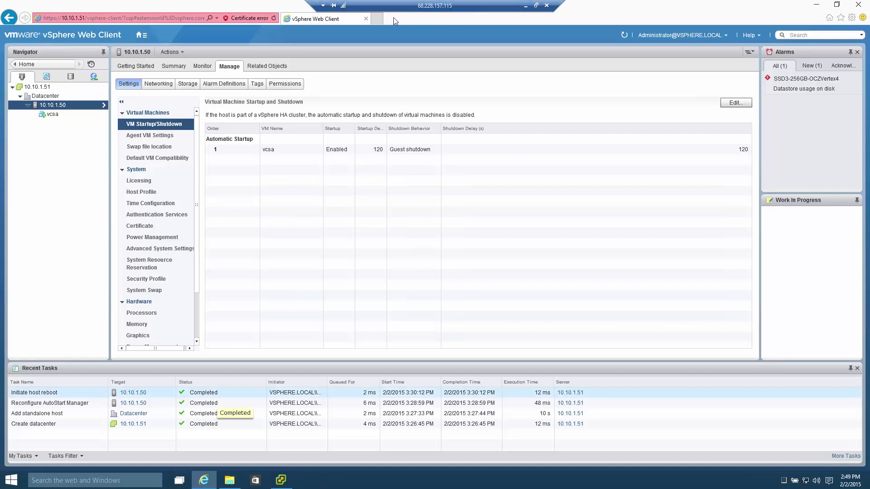
Step: Load the Spider Duo KVM page at 10.10.1.99 in a new tab
click(379, 18)
text(1)
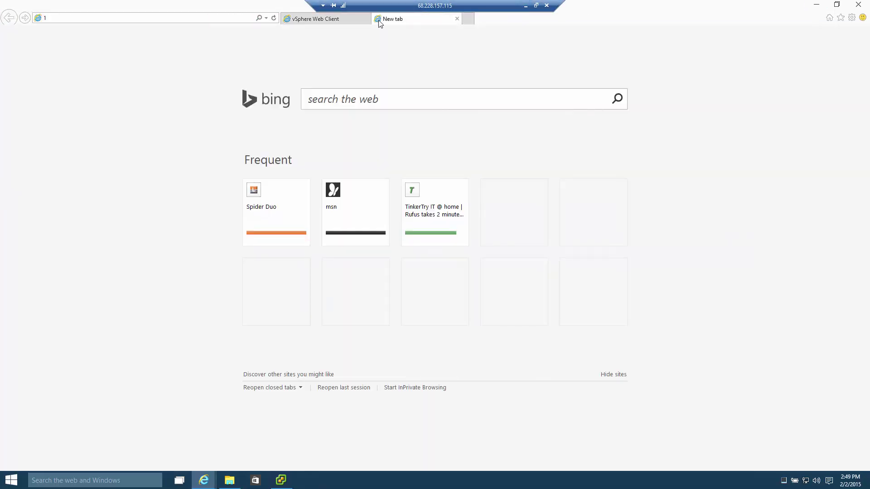
text(0)
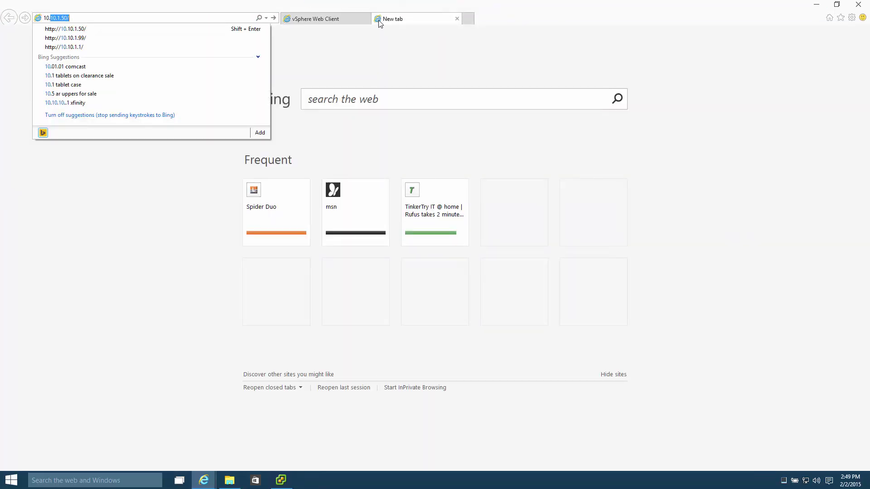
text(.)
key(Down)
key(Down)
key(Return)
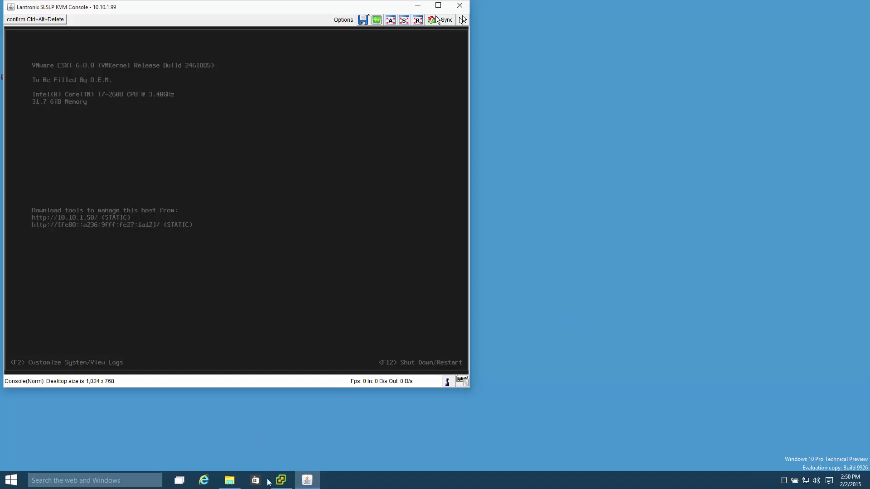
Step: Drag the KVM Console window down-right and select the VMware vSphere Client desktop shortcut
mouse_move(281, 479)
drag(330, 13, 448, 35)
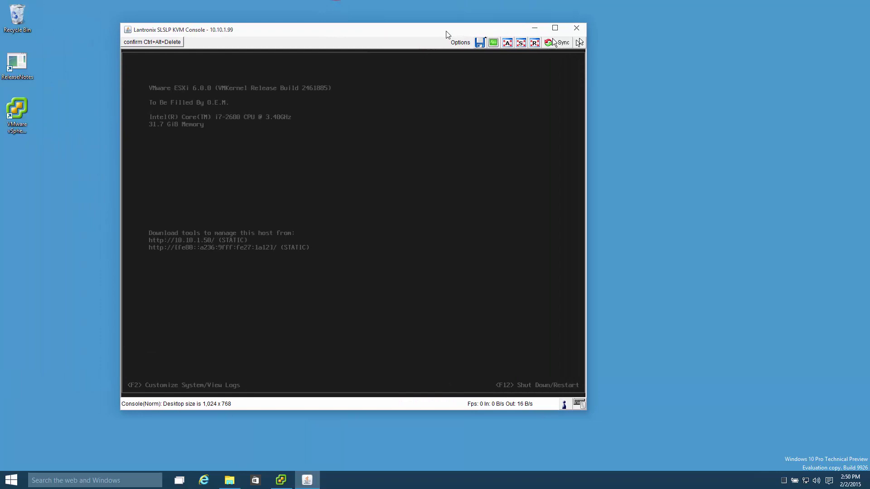
click(25, 127)
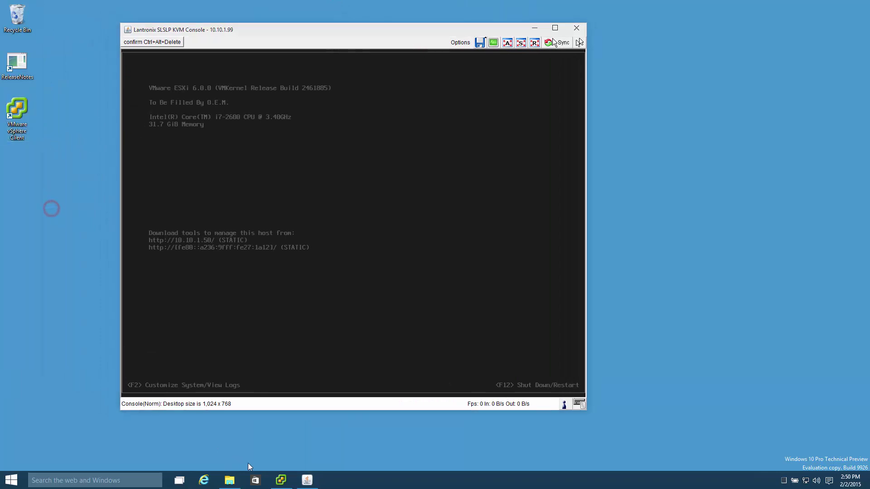
mouse_move(284, 480)
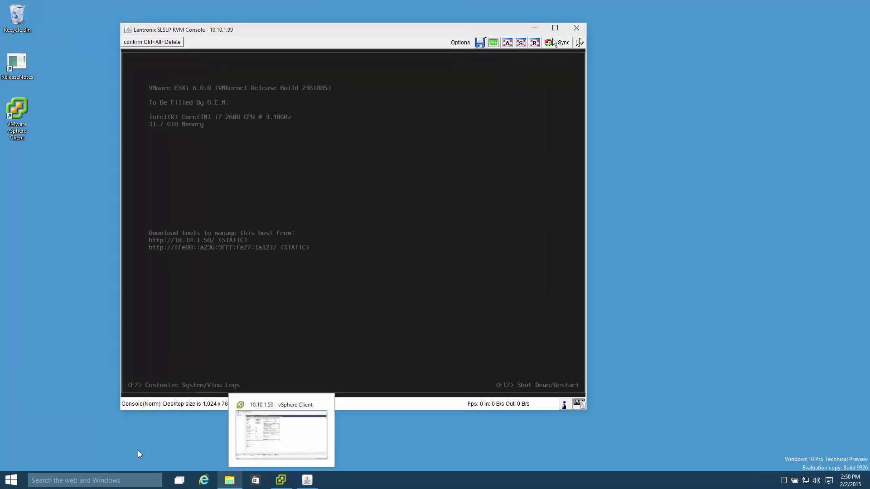
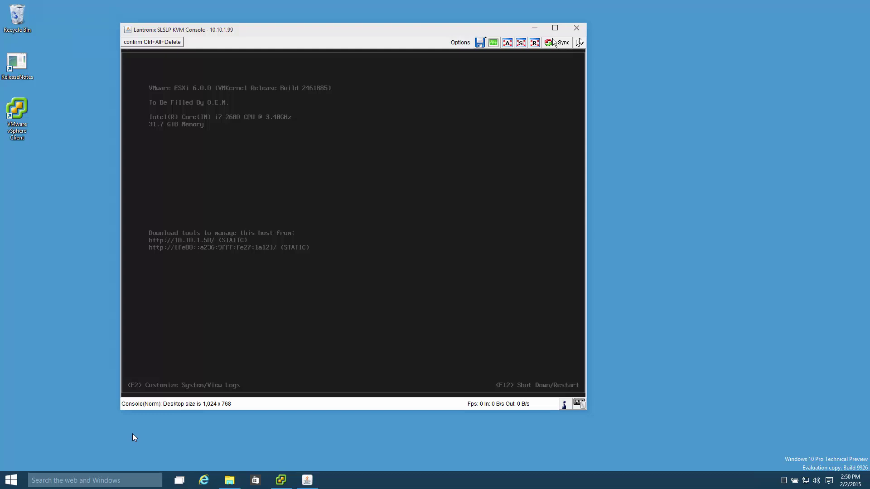
Step: Cancel the 'VpxClient has stopped working' error so the vSphere Client exits while the host reboots
click(362, 287)
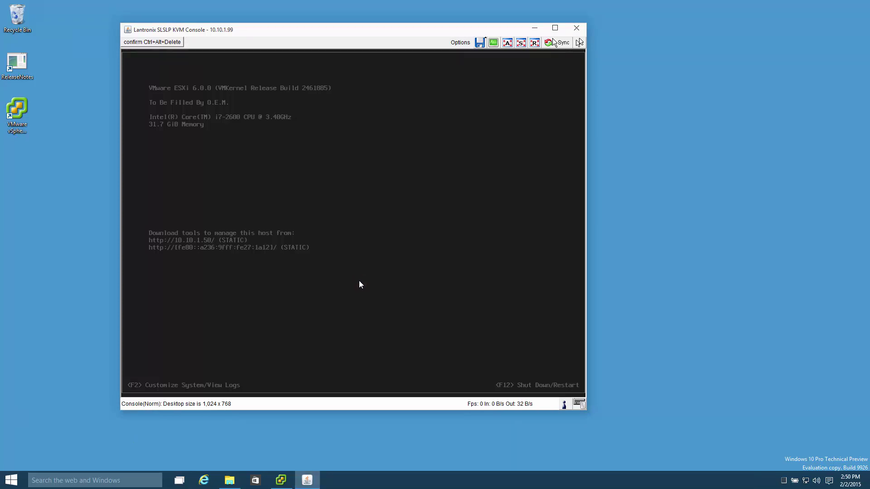
click(553, 303)
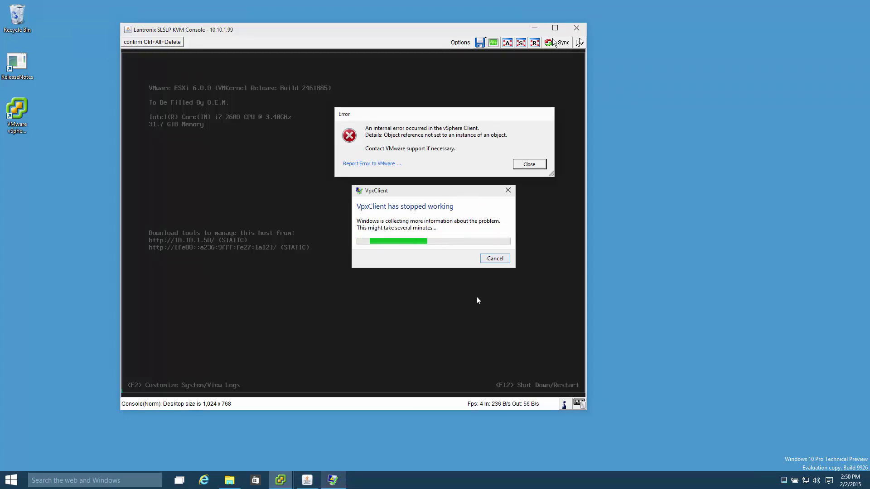
click(497, 258)
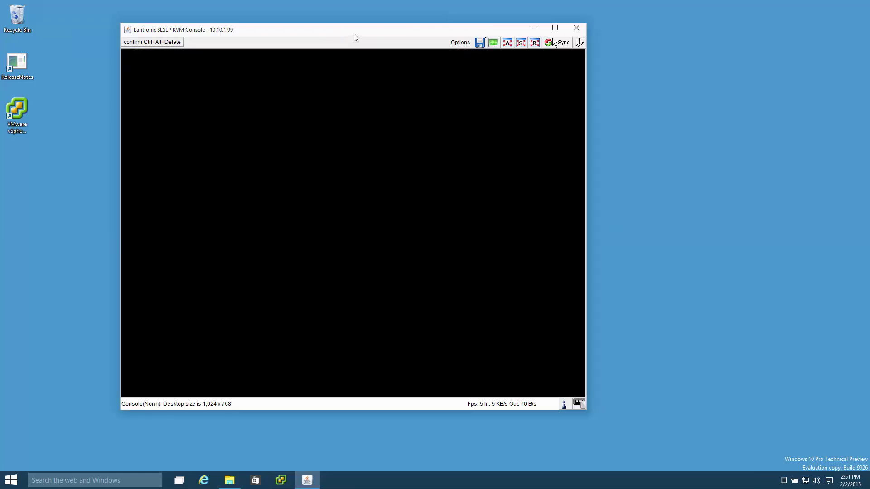
Step: Snap the KVM console window to the left half of the screen and launch Internet Explorer
key(super+Left)
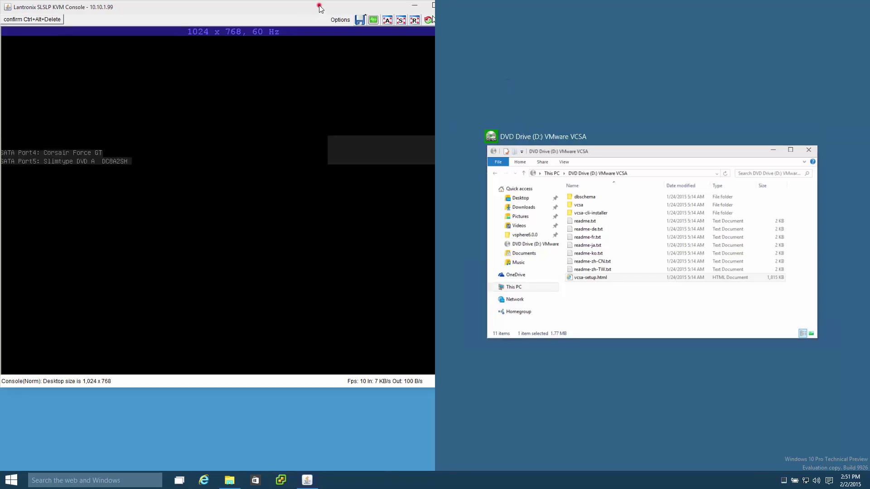
click(320, 8)
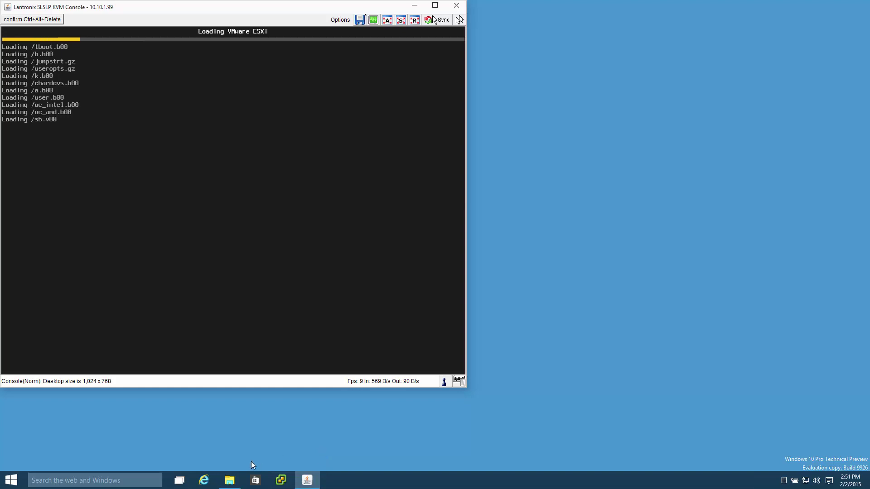
click(209, 478)
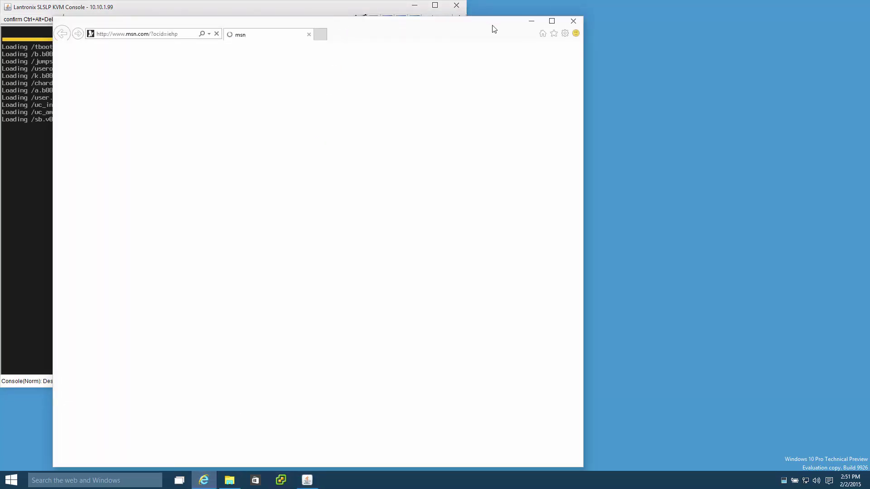
Step: Enter 10.10.1.51/vsphere-client in the address bar and select the whole address
click(134, 35)
key(Delete)
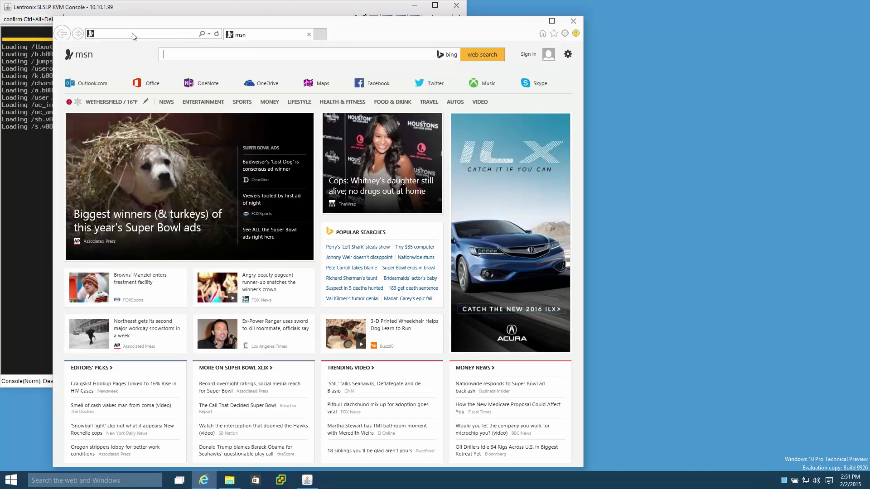
click(132, 34)
text(10.10.1.)
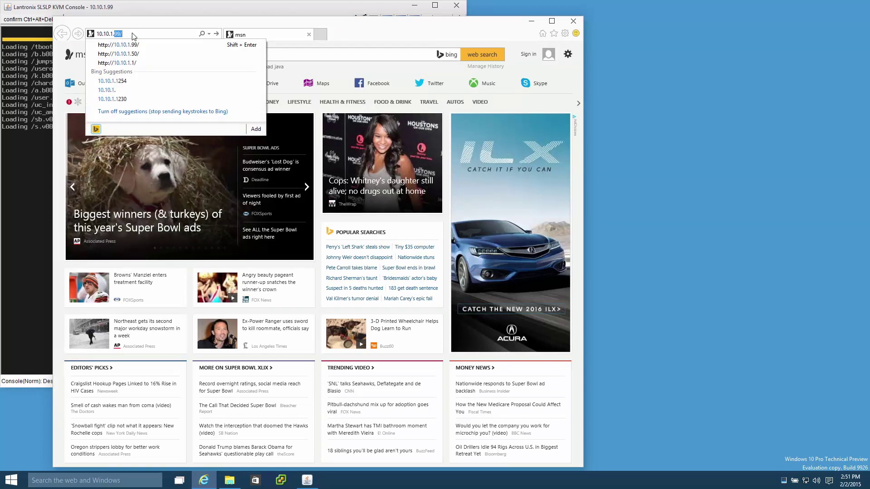
text(50)
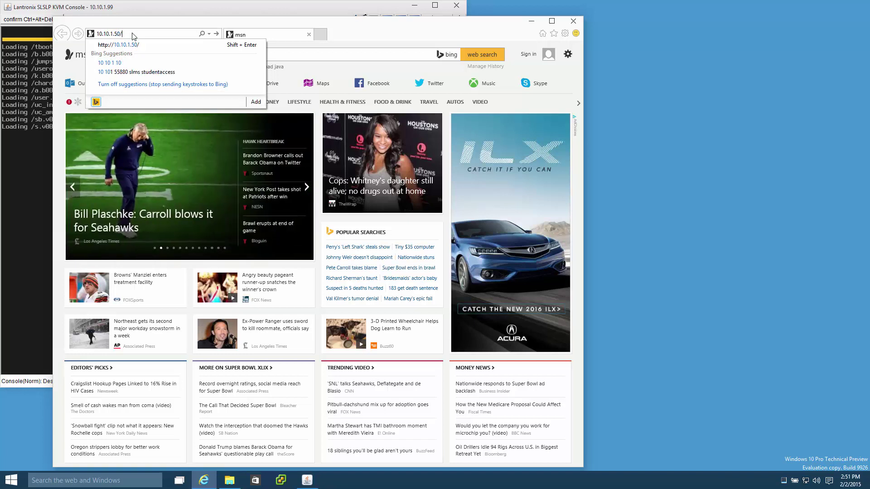
key(BackSpace)
text(1/v)
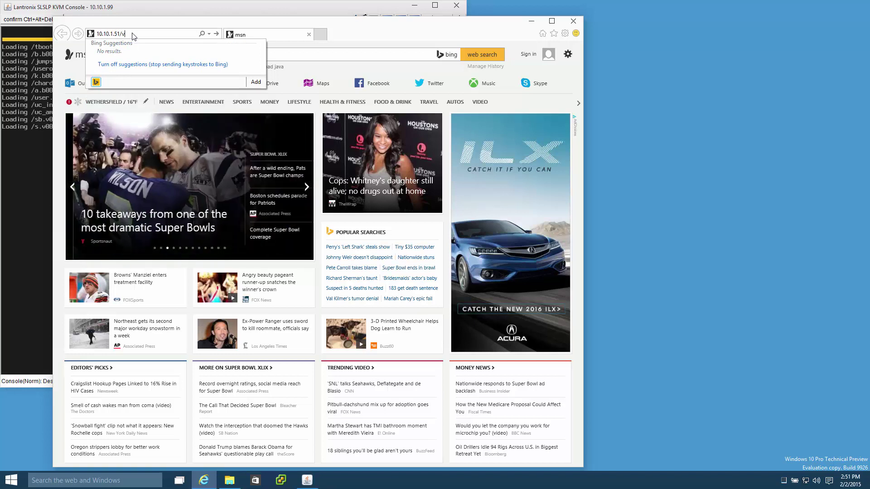
text(sphere-client)
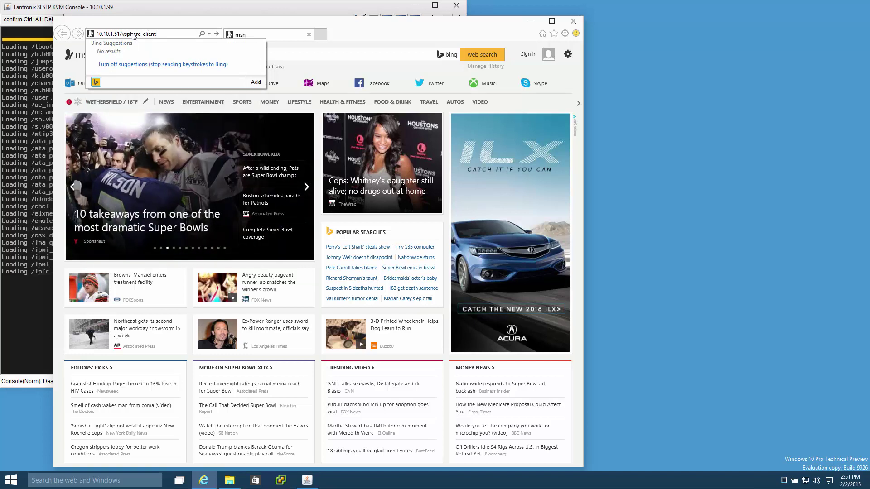
key(ctrl+a)
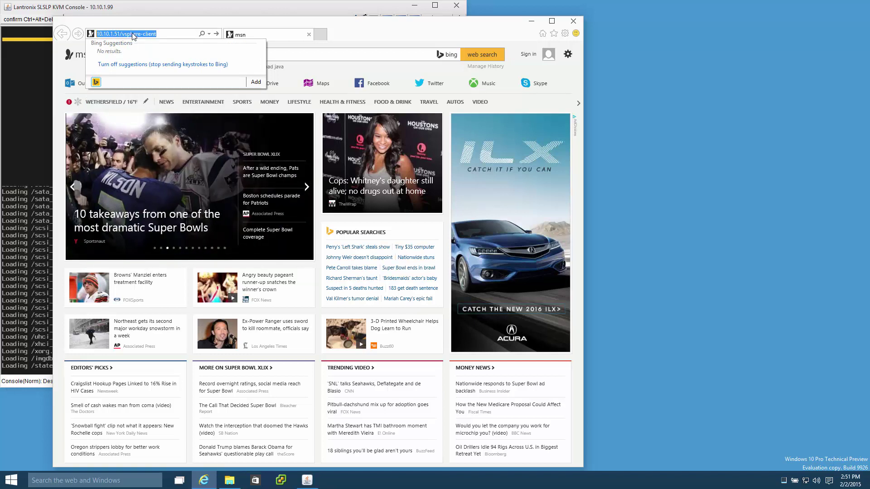
Step: Check today's browsing history for the 10.10.1.50 and 10.10.1.51 entries
key(ctrl+h)
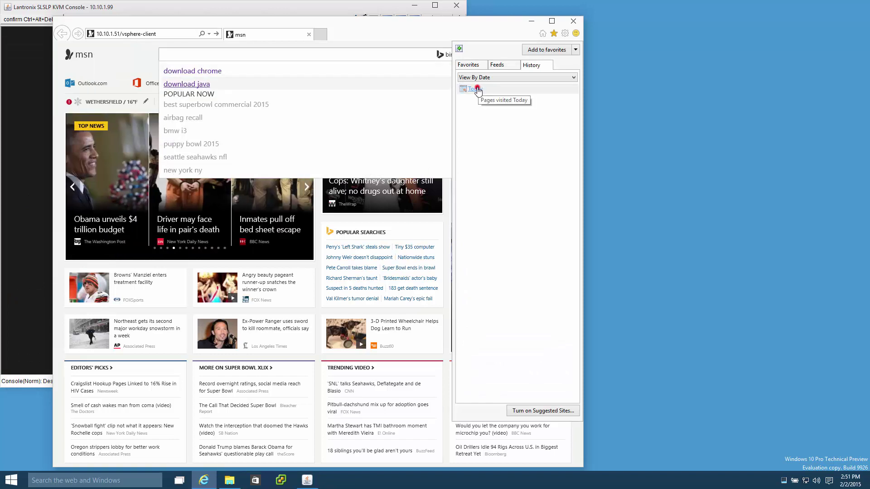
click(477, 89)
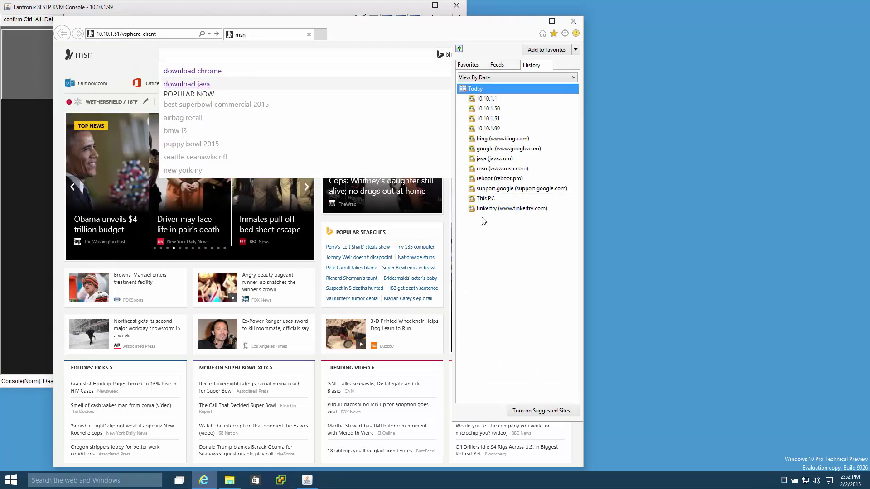
click(491, 109)
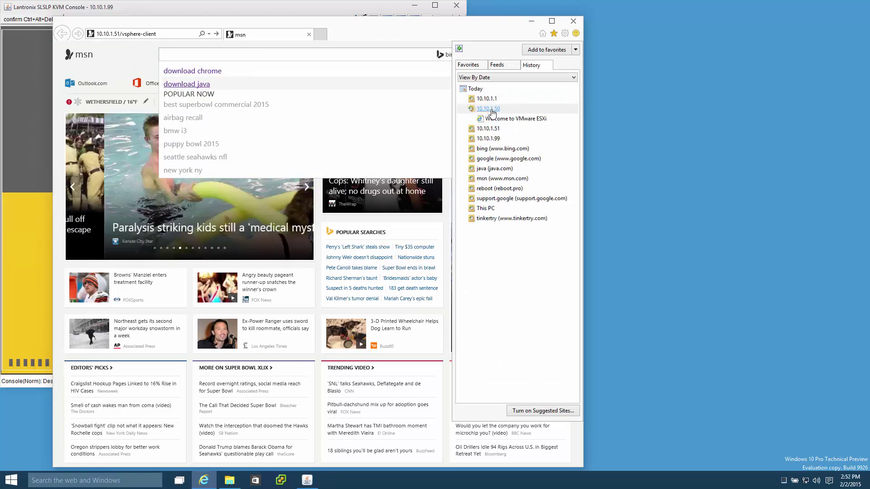
click(494, 129)
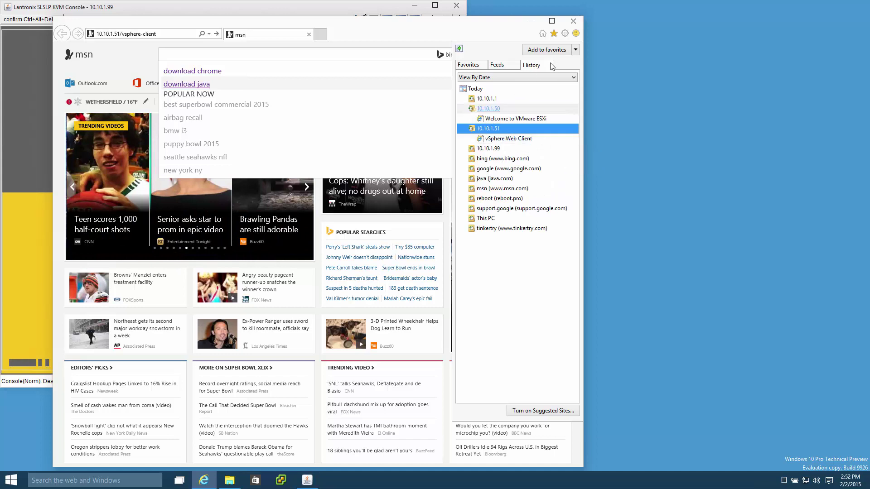
click(565, 34)
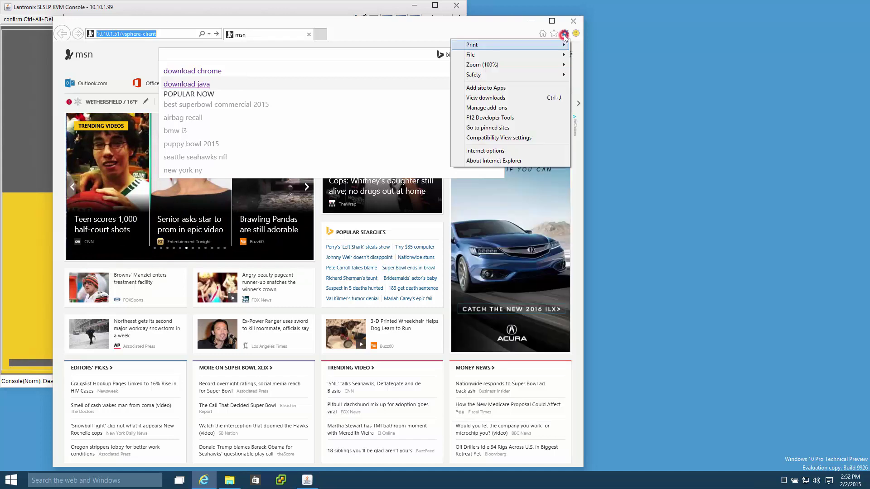
click(493, 151)
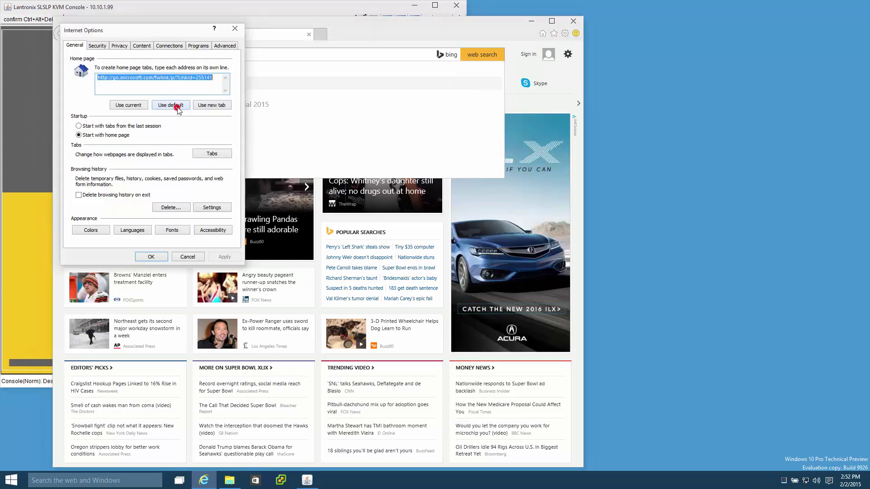
click(177, 108)
click(142, 105)
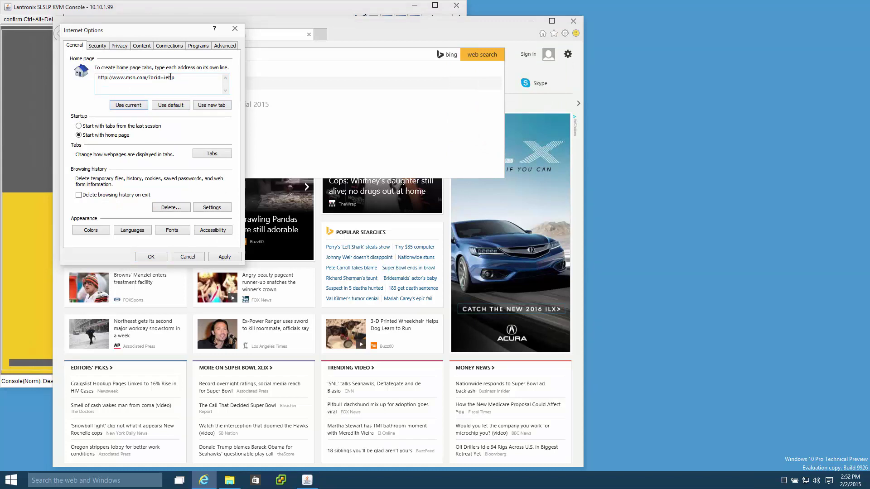
drag(170, 77, 88, 86)
text(10.10.1.51/vsphere-client)
text(http://)
click(154, 257)
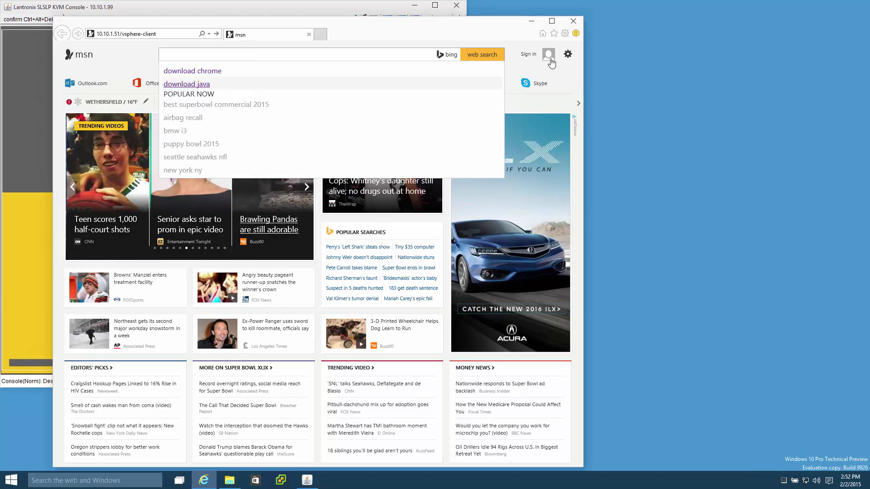
click(573, 21)
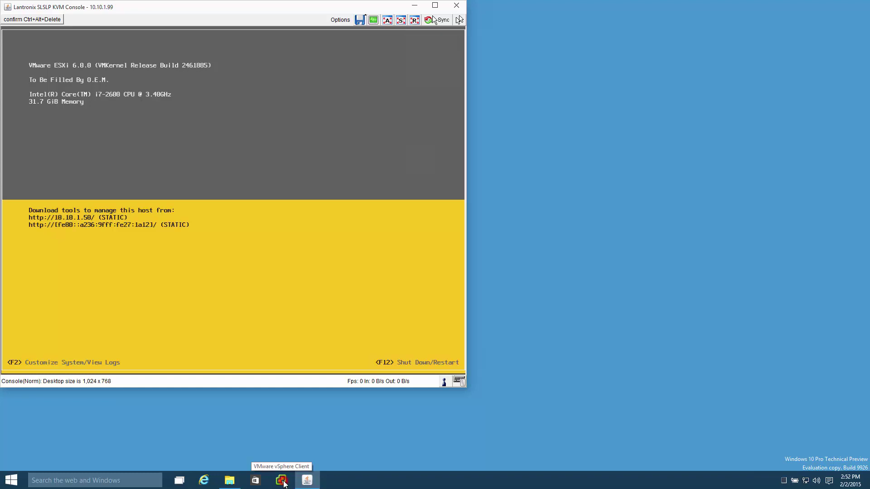
Step: Log in to ESXi host 10.10.1.50 in vSphere Client as root with the account password
click(283, 482)
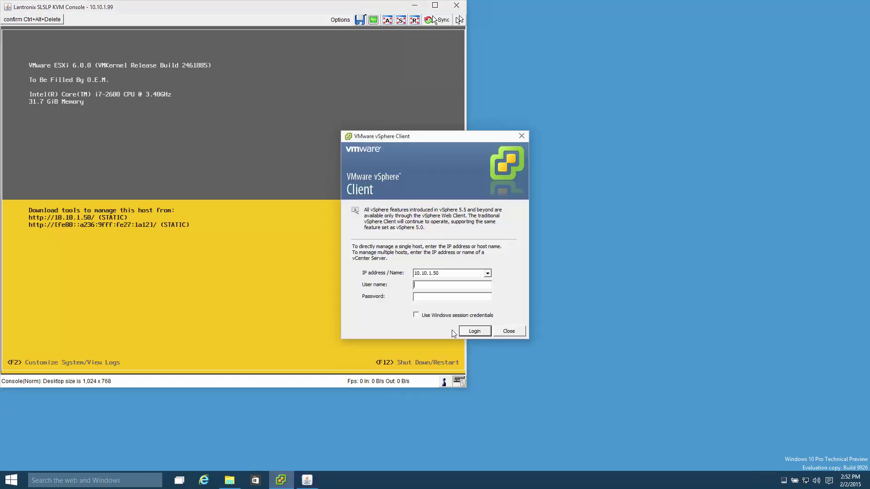
text(ro)
text(*)
text(*******)
key(Return)
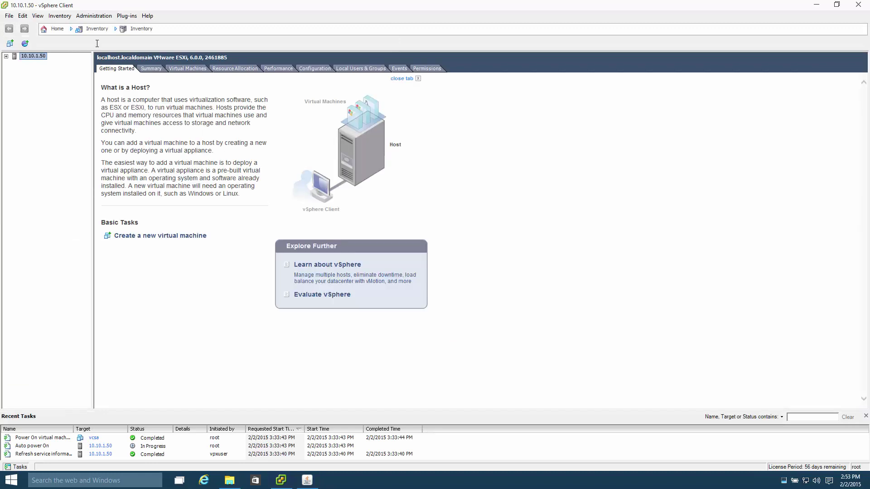
click(6, 56)
click(34, 64)
click(150, 68)
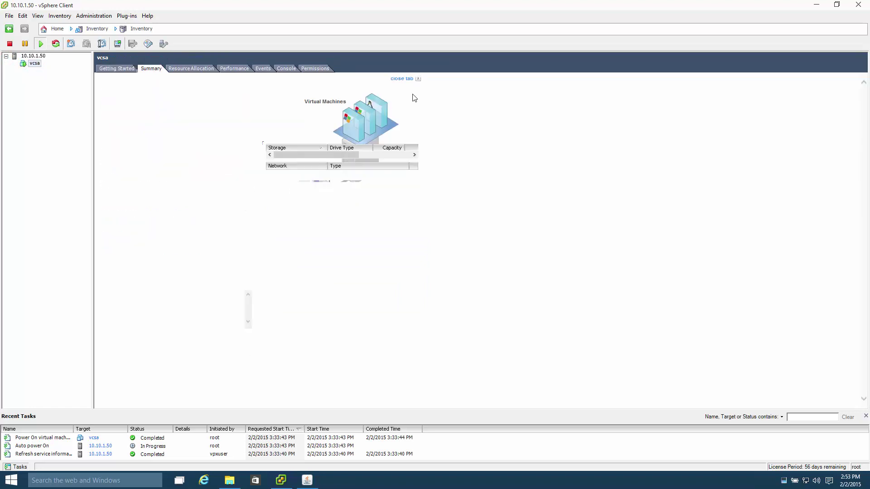
click(286, 68)
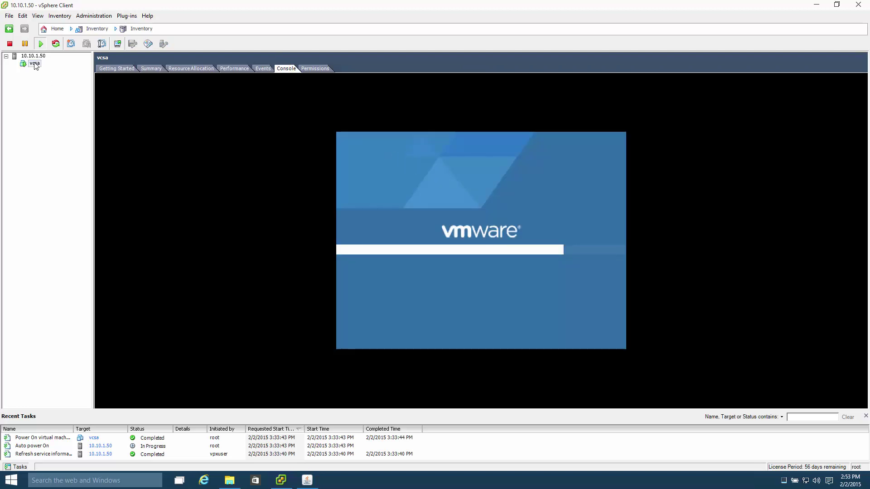
click(143, 67)
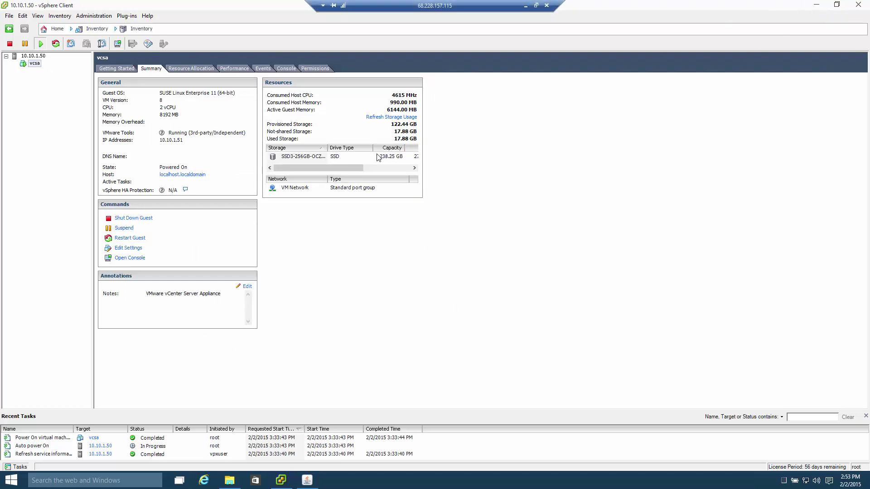
click(381, 169)
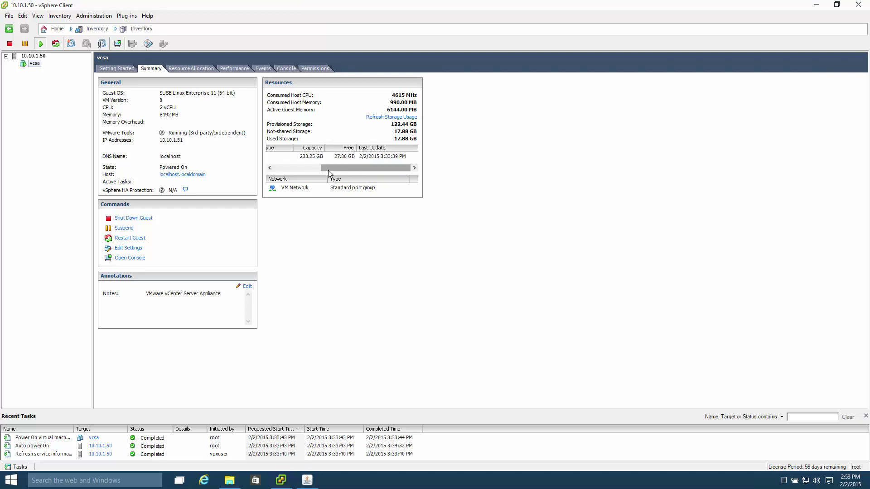
drag(329, 169, 282, 169)
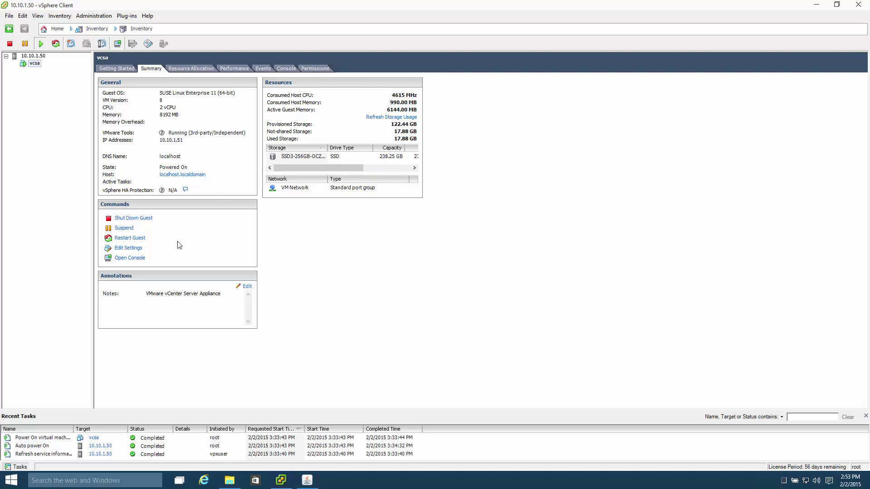
click(122, 249)
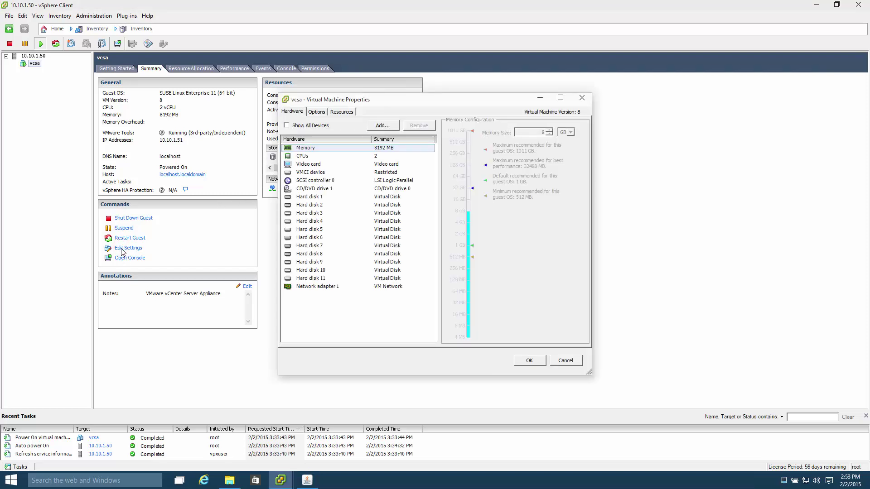
click(292, 197)
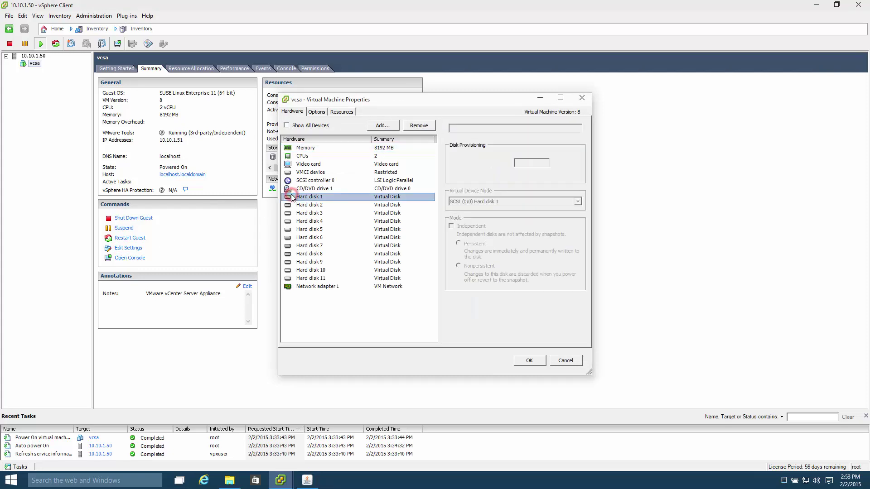
key(Down)
key(Down)
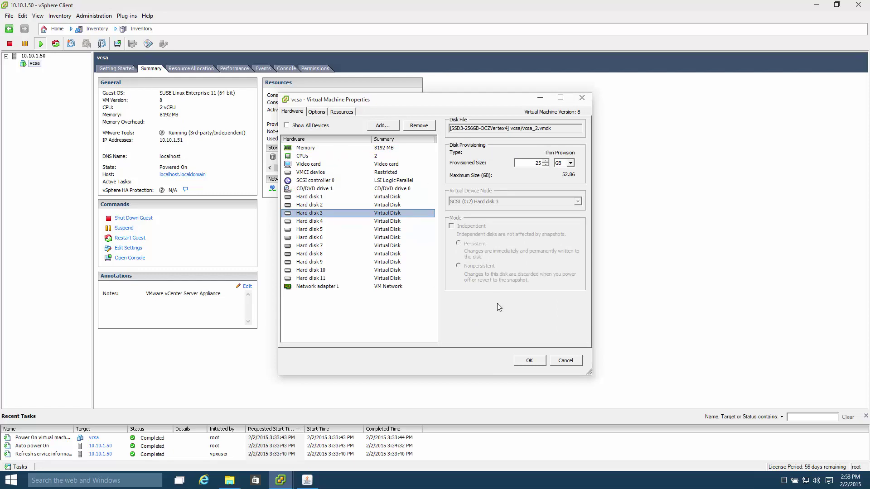
click(565, 361)
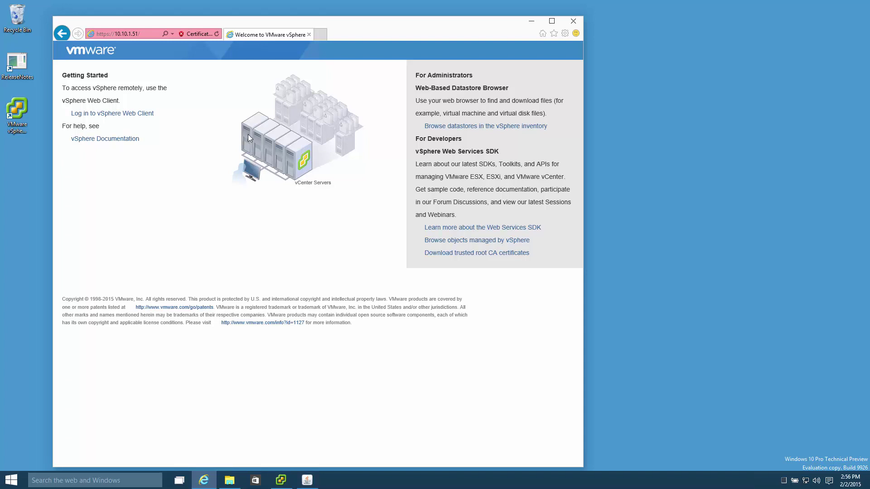
Step: Go to the vSphere Web Client login page and select its address
click(148, 115)
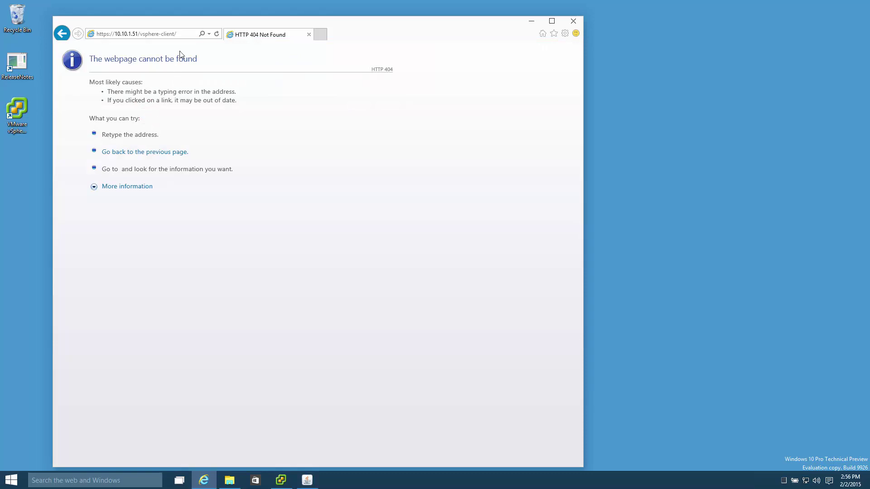
click(97, 33)
click(183, 32)
key(ctrl+c)
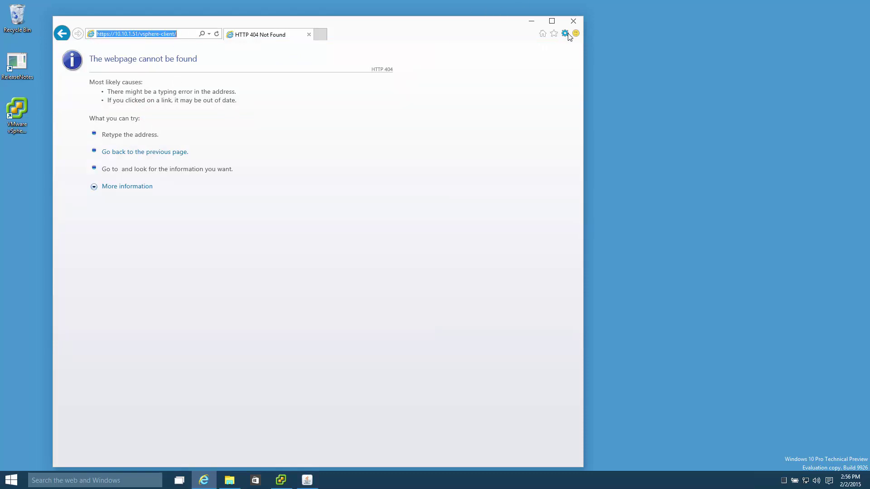
Step: Paste the address as the home page in Internet options, save, and close the browser
click(565, 33)
click(484, 151)
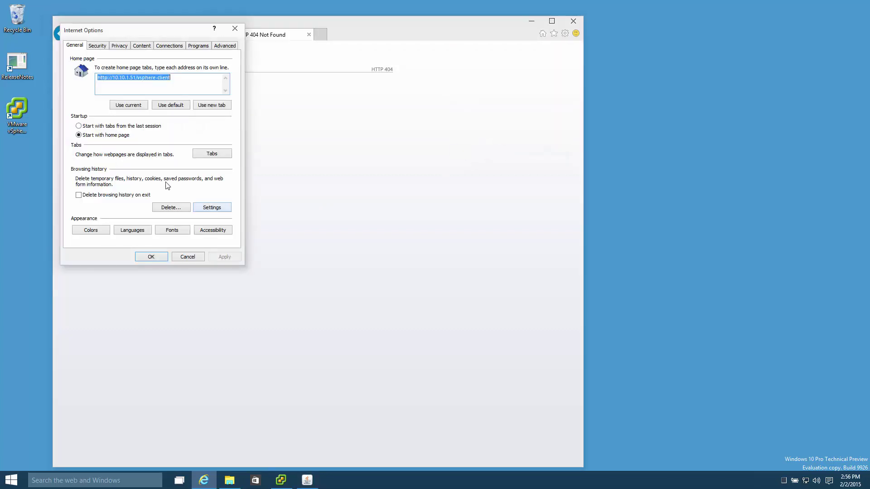
key(ctrl+v)
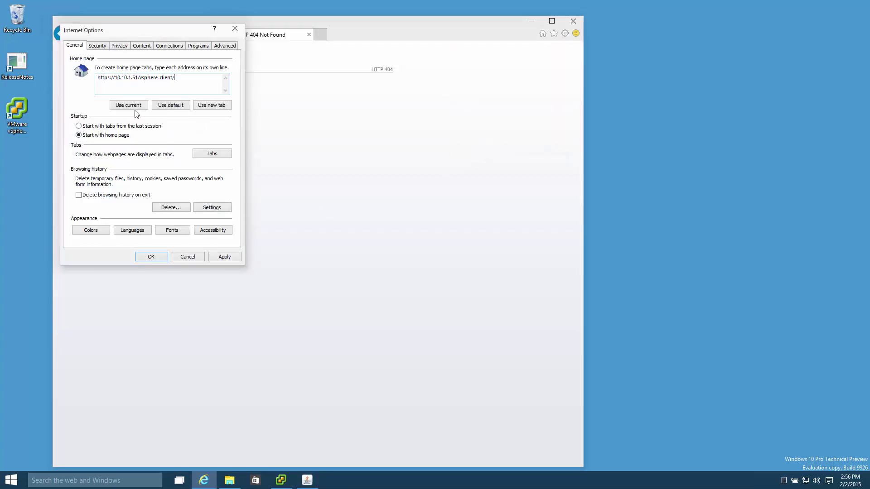
click(165, 257)
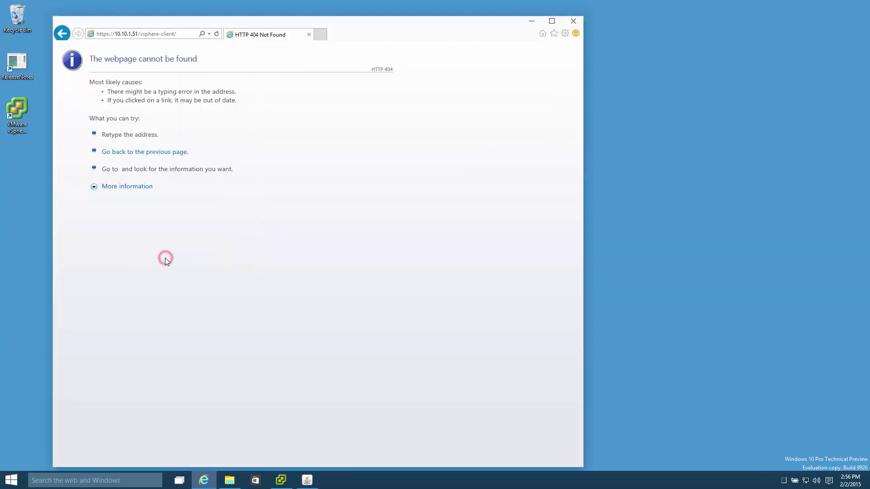
click(570, 20)
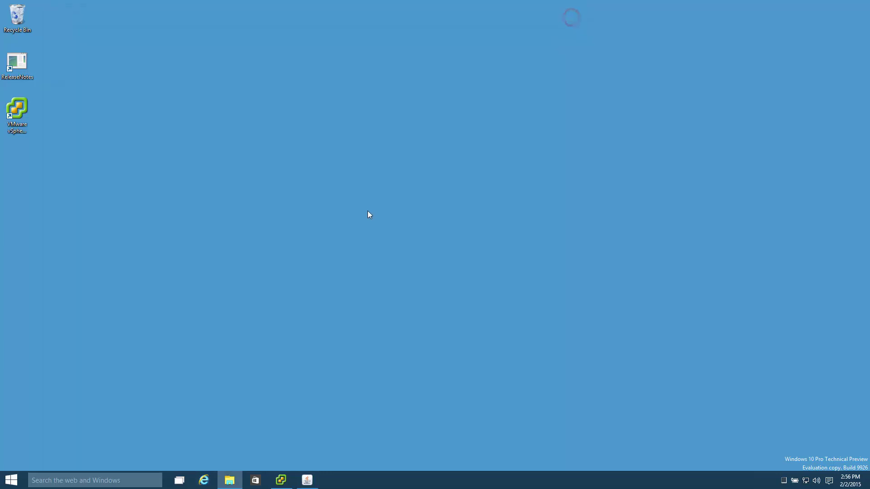
click(207, 484)
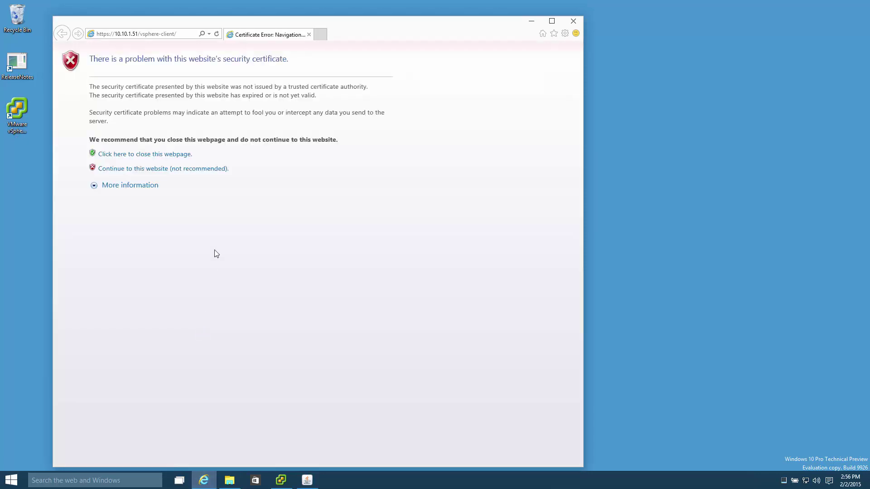
click(192, 169)
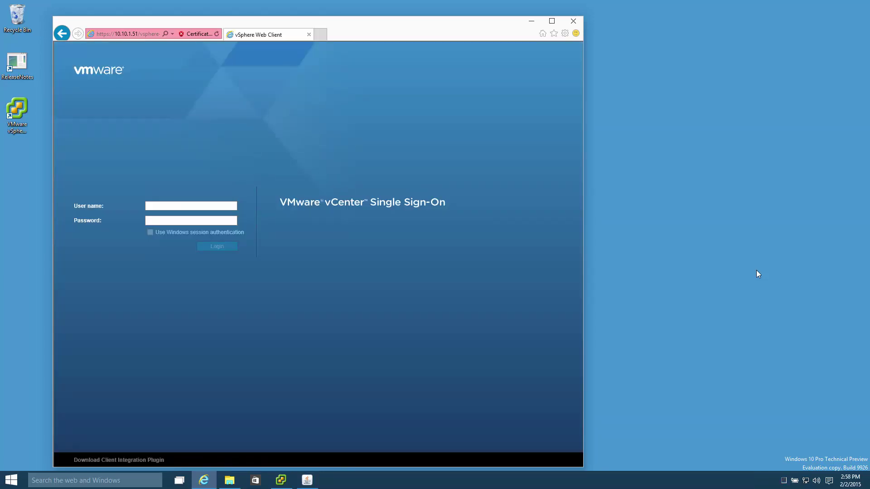
click(191, 205)
text(admini)
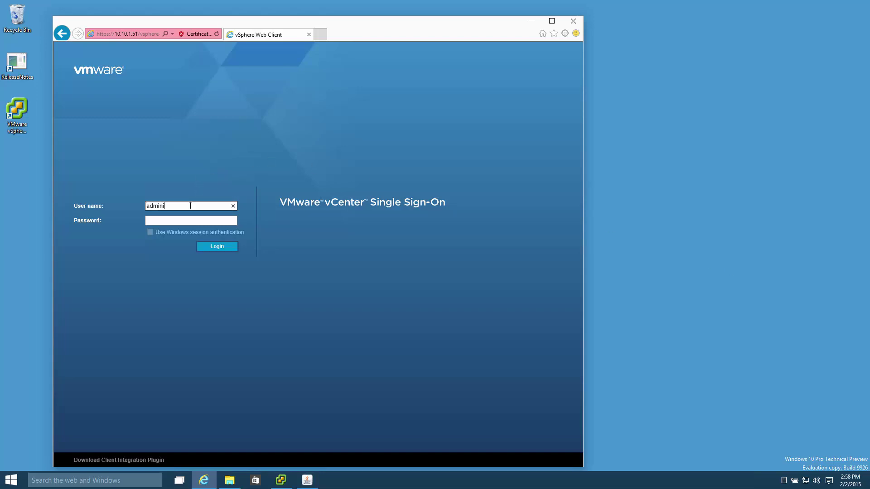
text(strator@vsphere.local)
key(Tab)
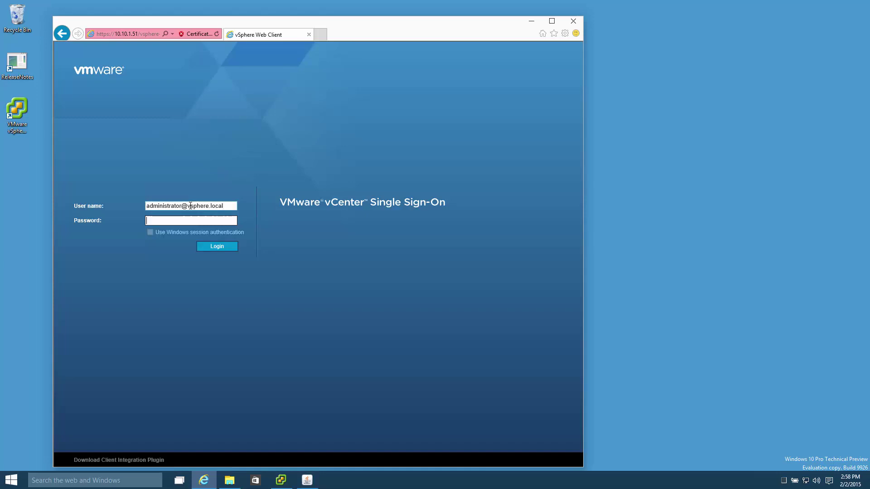
text(VM)
key(Return)
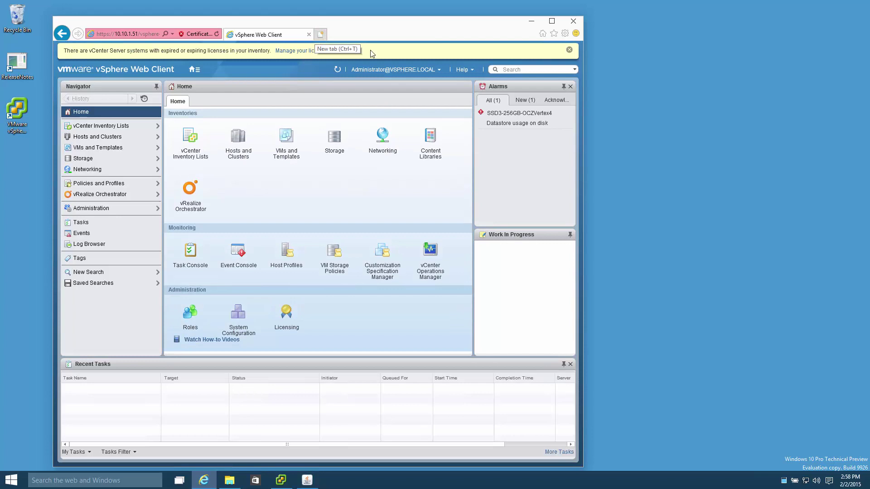
click(570, 49)
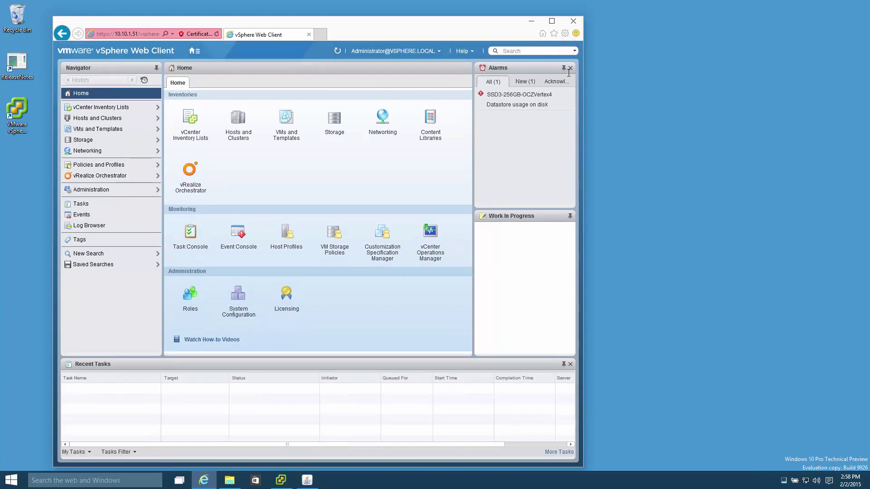
Step: Load tinkertry.com in a new tab and open its Superguides page
click(320, 36)
text(tinkertry.com/)
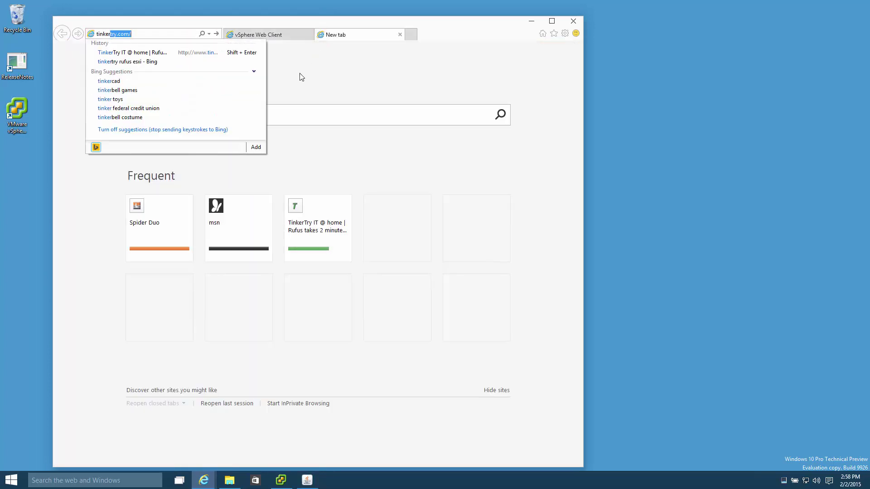
key(Return)
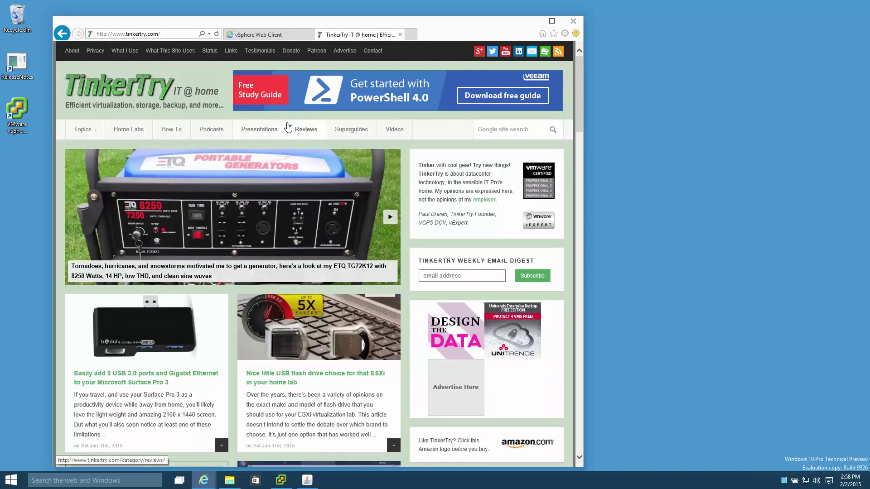
click(350, 129)
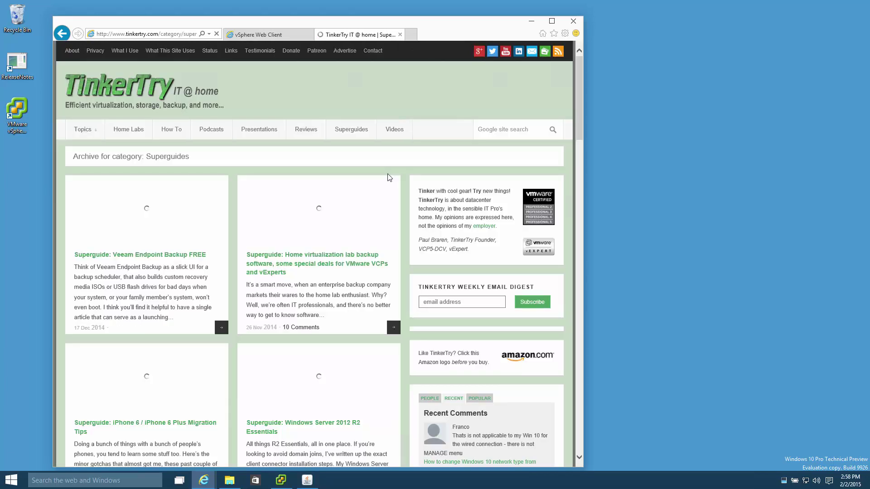
Step: Open the Superguide: VMware vSphere article, then return to the vSphere Web Client tab maximized
scroll(389, 177, down, 15)
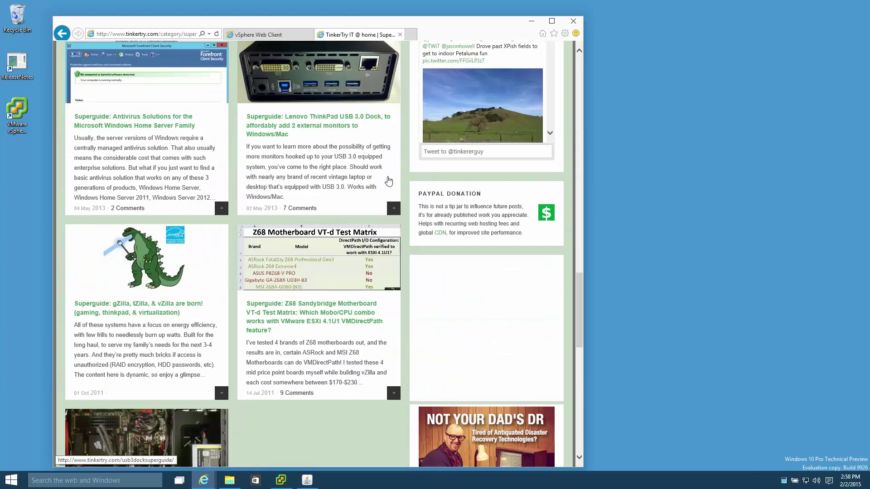
scroll(367, 209, down, 8)
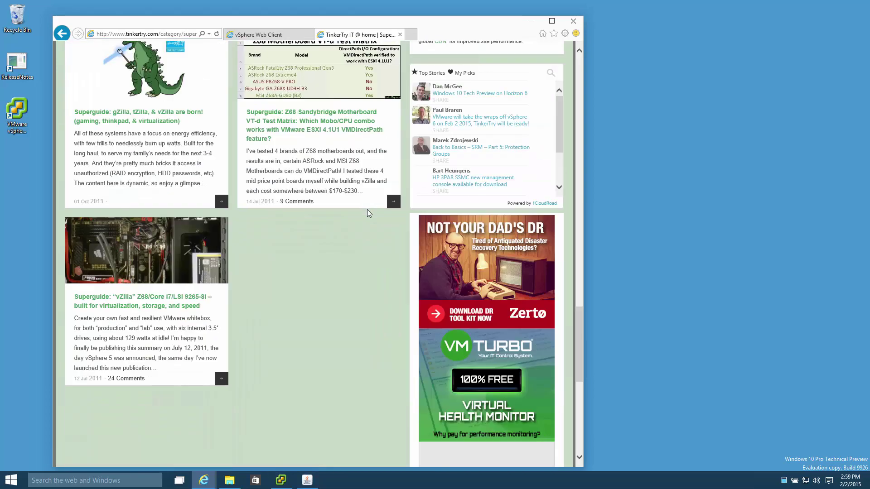
scroll(366, 207, up, 8)
scroll(366, 210, up, 2)
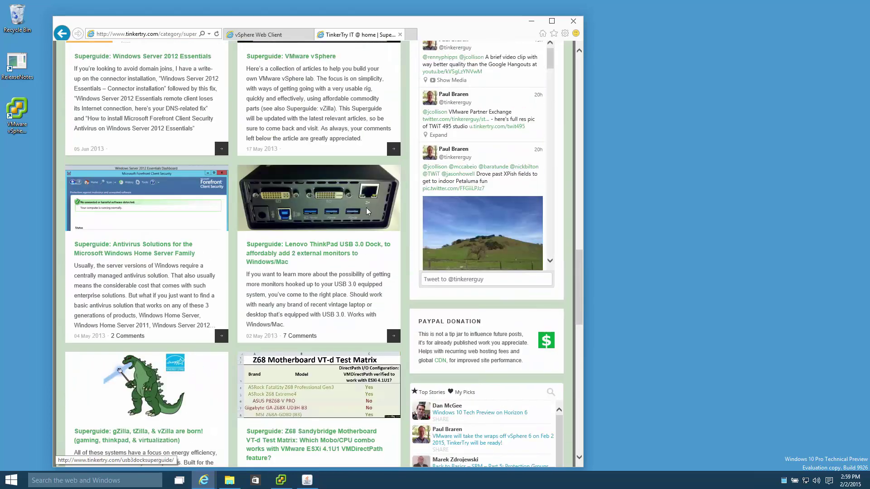
scroll(358, 212, up, 4)
click(347, 216)
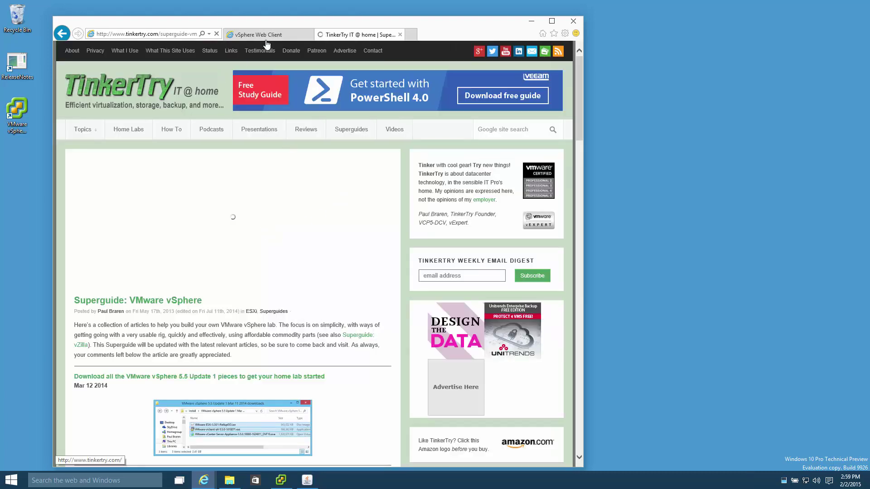
click(267, 36)
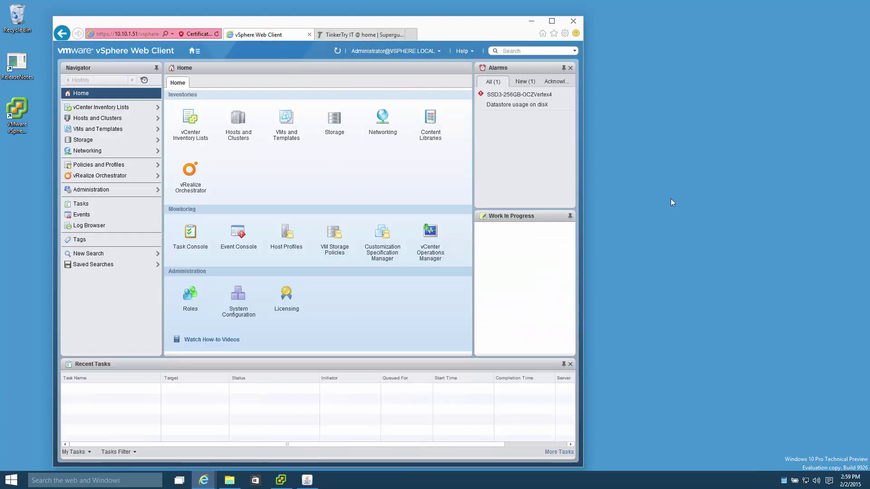
click(552, 21)
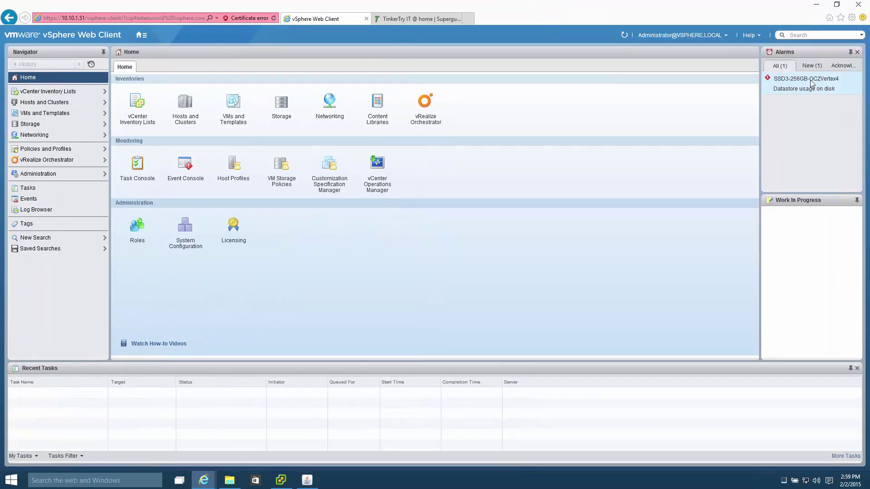